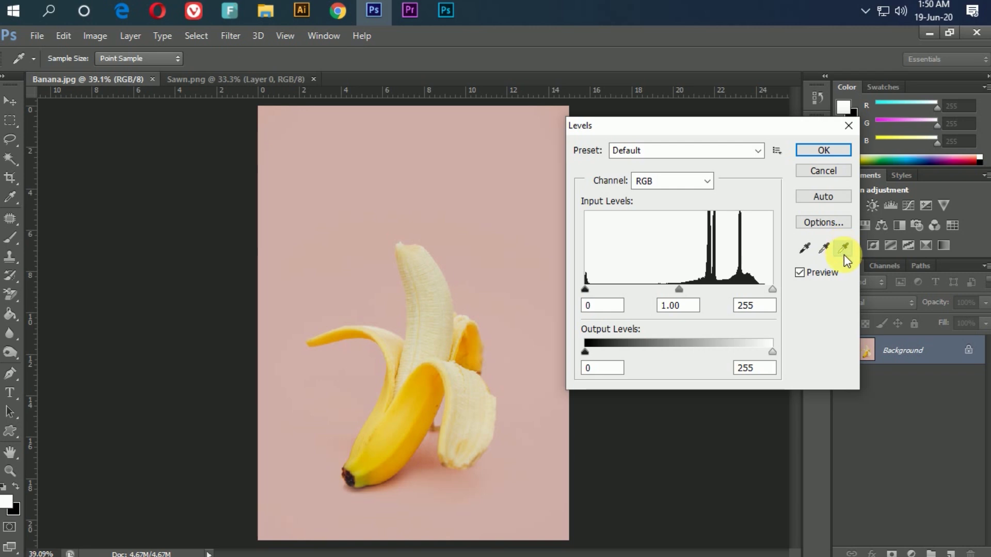
Step: Adjust the banana photo with Levels, sampling the white point on the peeled flesh and setting the midtone input to 0.93
{"action": "left_click", "coordinate": [843, 249]}
{"action": "left_click", "coordinate": [433, 353]}
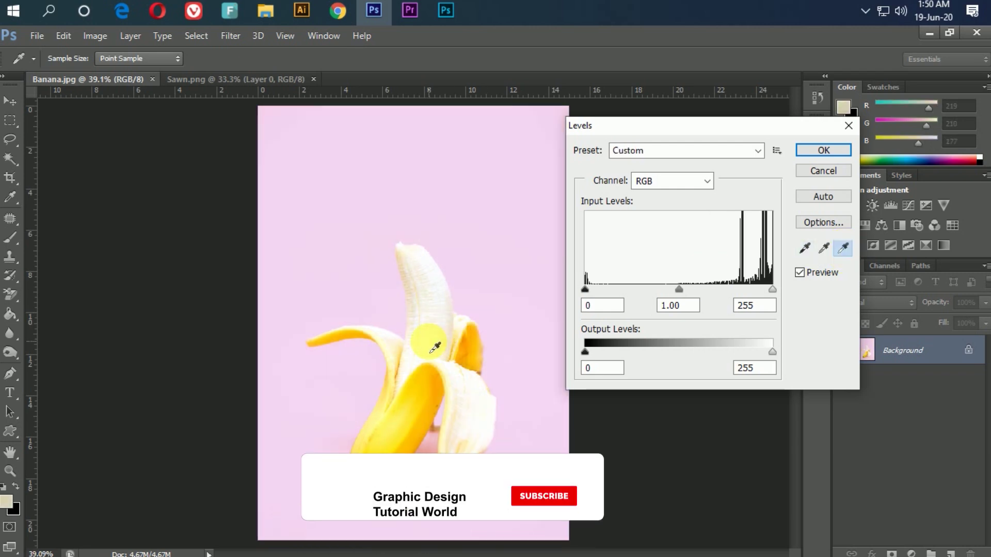
{"action": "left_click", "coordinate": [439, 325]}
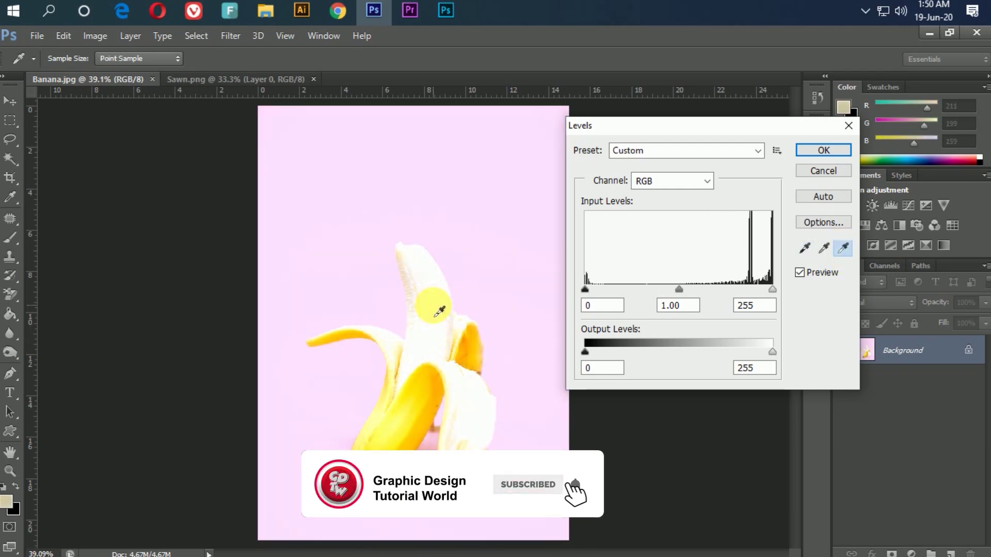
{"action": "left_click", "coordinate": [431, 341]}
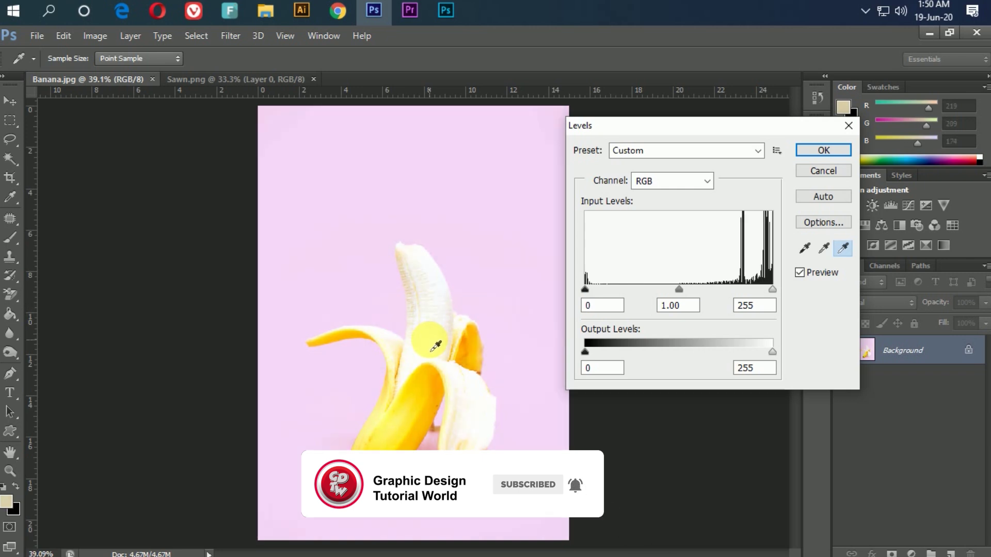
{"action": "left_click", "coordinate": [684, 289]}
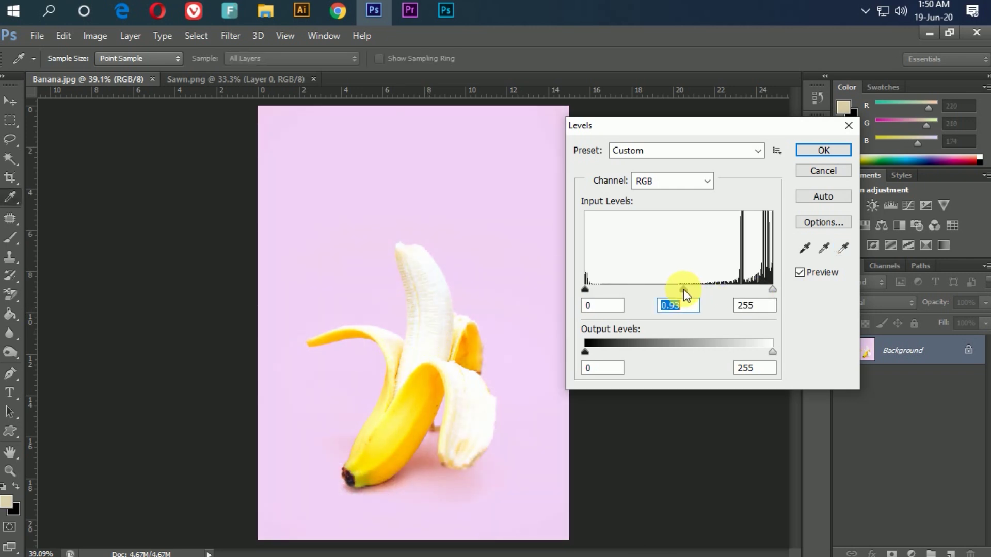
{"action": "left_click", "coordinate": [584, 290]}
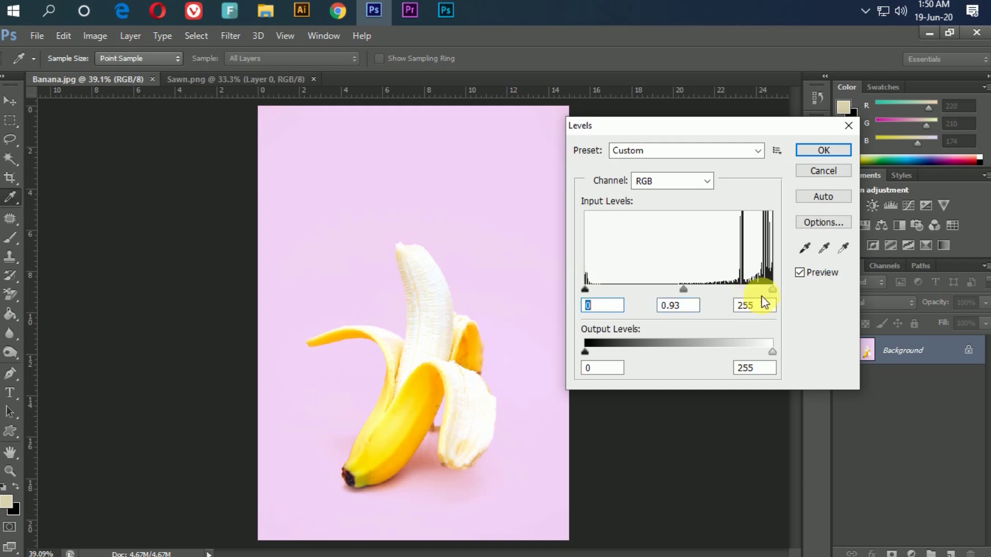
{"action": "left_click", "coordinate": [829, 149]}
{"action": "key", "text": "r"}
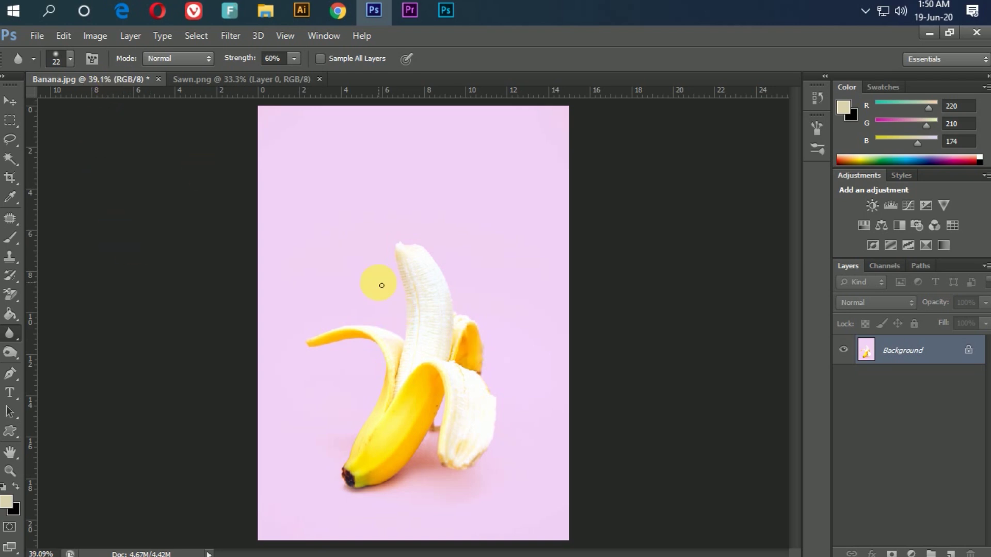
Step: Set the banana image's resolution to 150 pixels/inch with resampling and constrained proportions on
{"action": "left_click", "coordinate": [101, 37]}
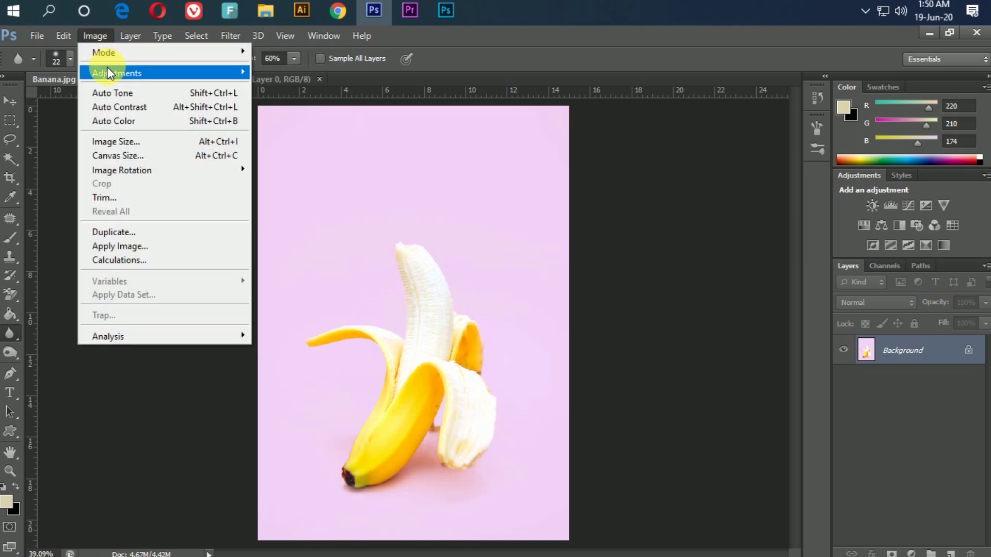
{"action": "mouse_move", "coordinate": [110, 76]}
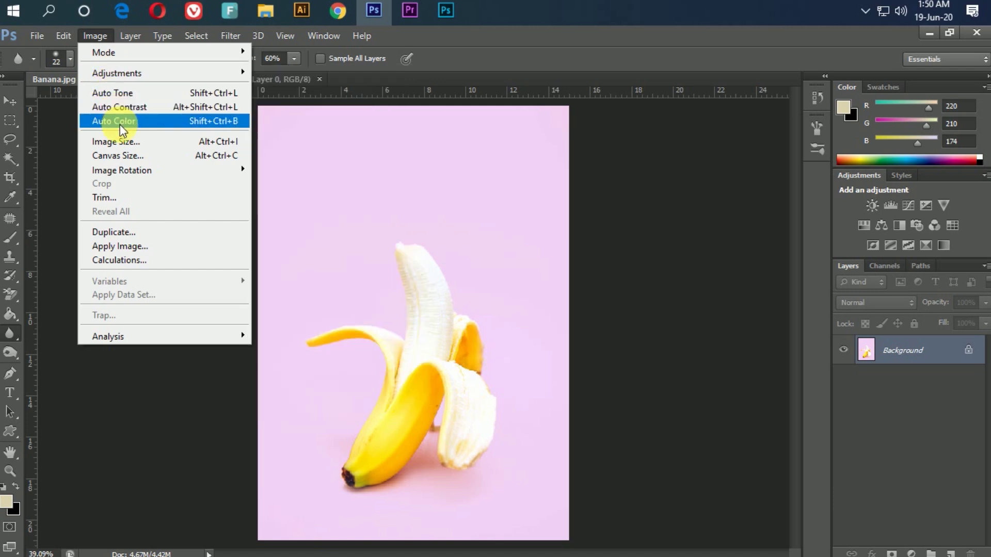
{"action": "left_click", "coordinate": [123, 141]}
{"action": "double_click", "coordinate": [400, 260]}
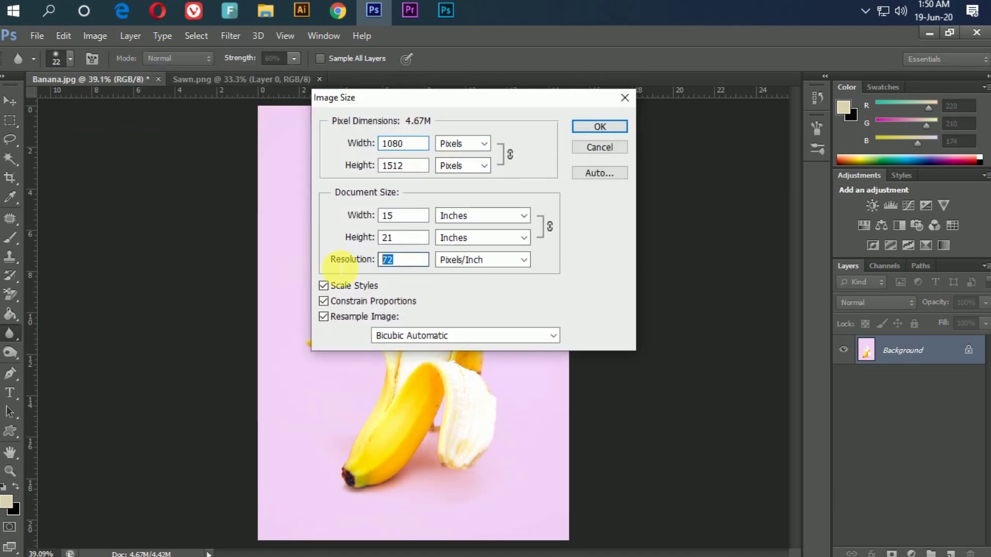
{"action": "type", "text": "150"}
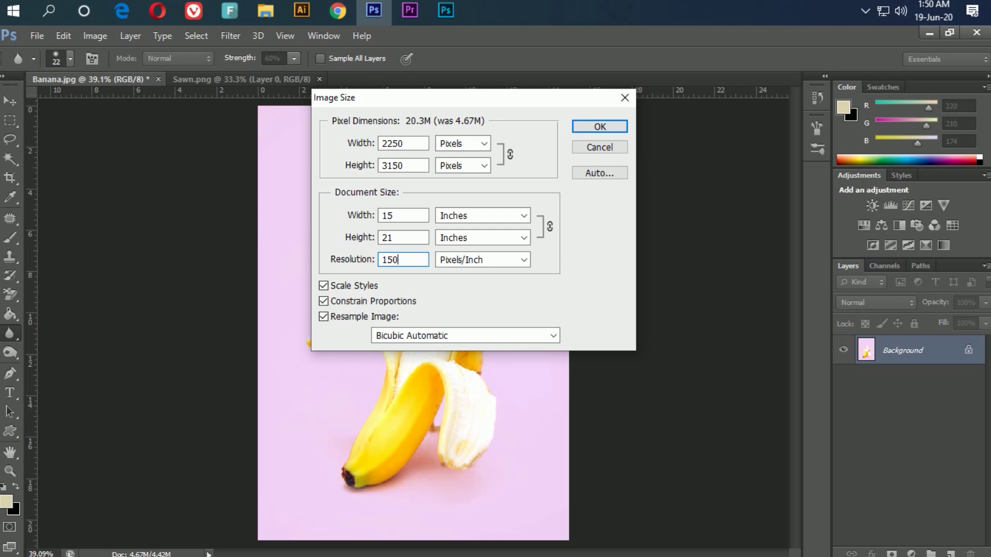
{"action": "key", "text": "Return"}
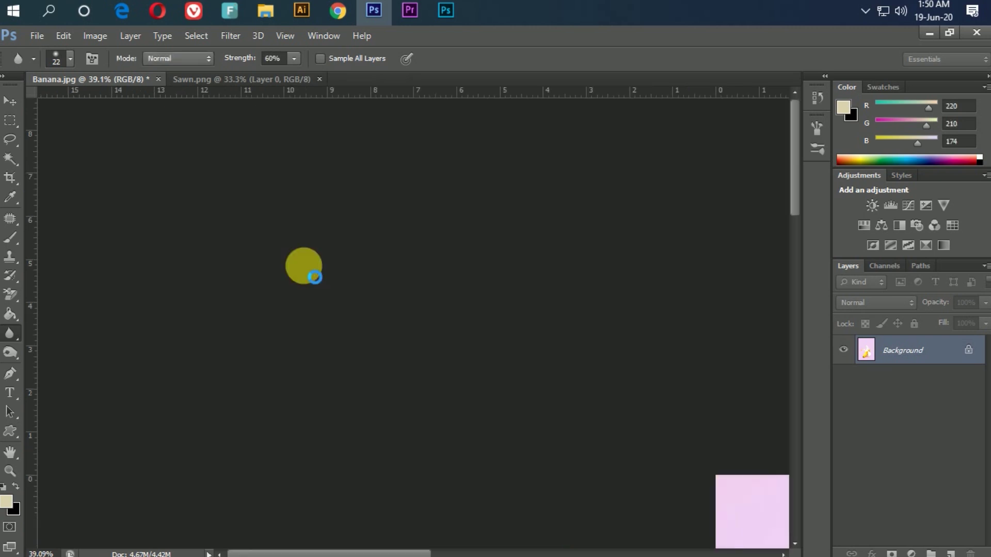
{"action": "mouse_move", "coordinate": [450, 416]}
{"action": "left_mouse_down"}
{"action": "mouse_move", "coordinate": [455, 347]}
{"action": "mouse_move", "coordinate": [456, 426]}
{"action": "left_mouse_up"}
{"action": "left_click_drag", "start_coordinate": [449, 361], "coordinate": [502, 369]}
{"action": "left_click", "coordinate": [502, 369], "text": "alt"}
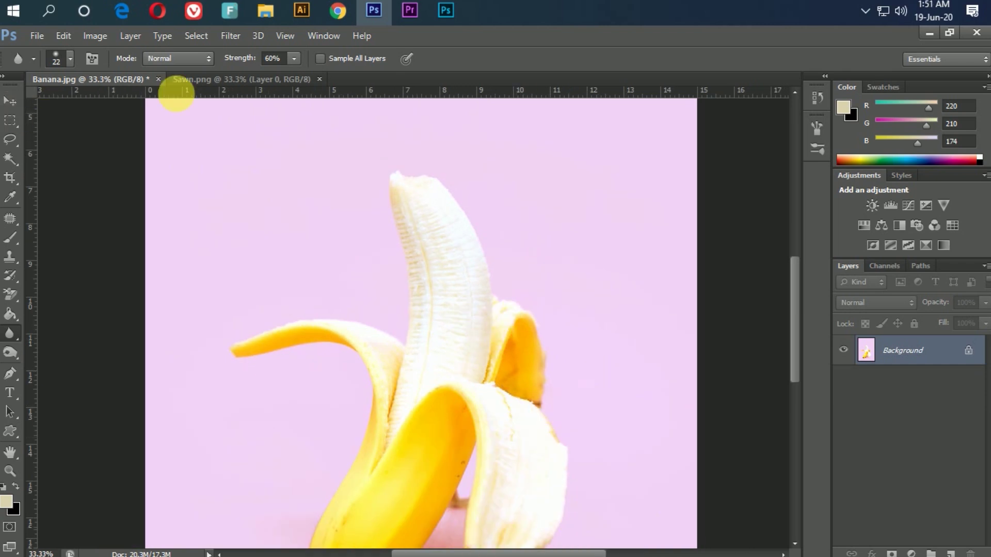
Step: In Sawn.png, make a freehand Lasso selection around the bird's head and neck down to the base of the neck
{"action": "left_click", "coordinate": [249, 80]}
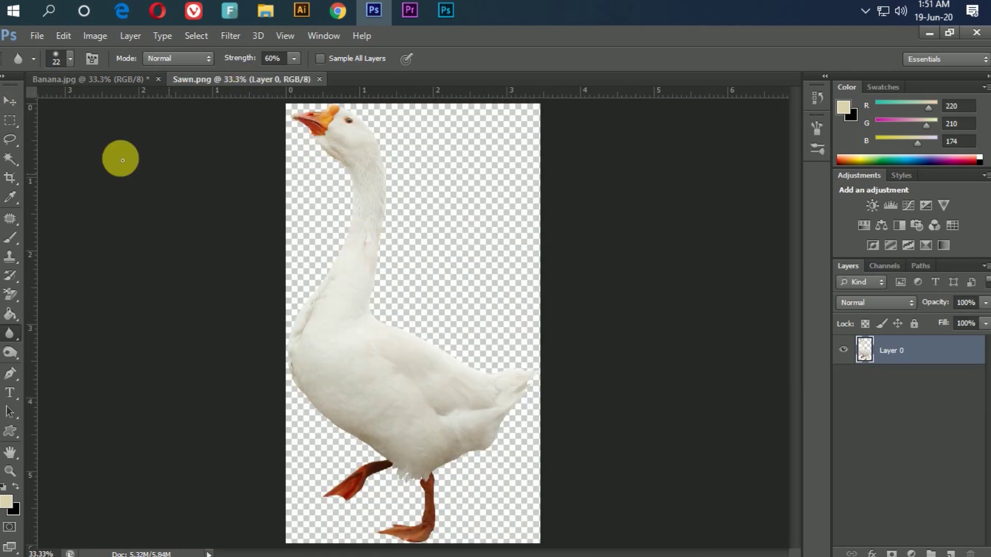
{"action": "left_click", "coordinate": [10, 101]}
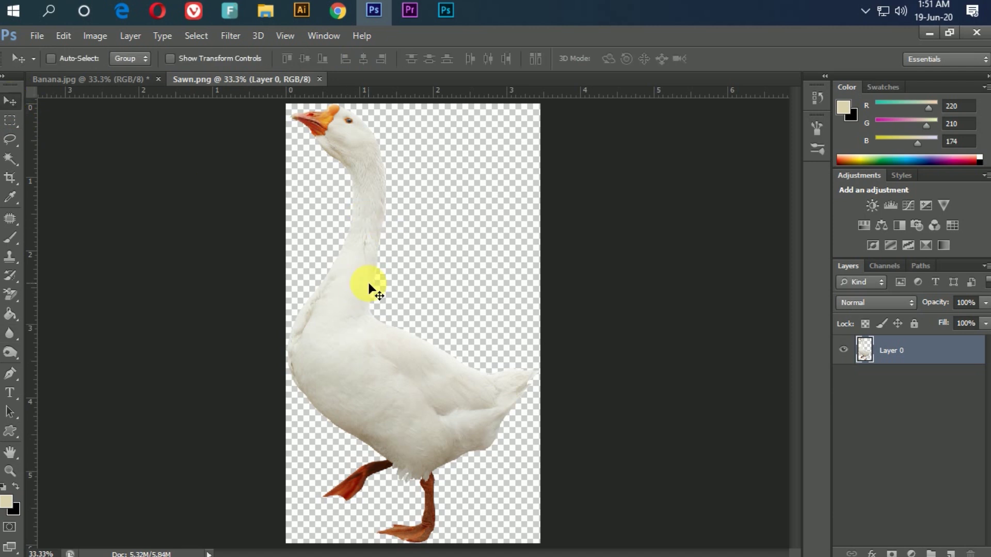
{"action": "left_click", "coordinate": [10, 139]}
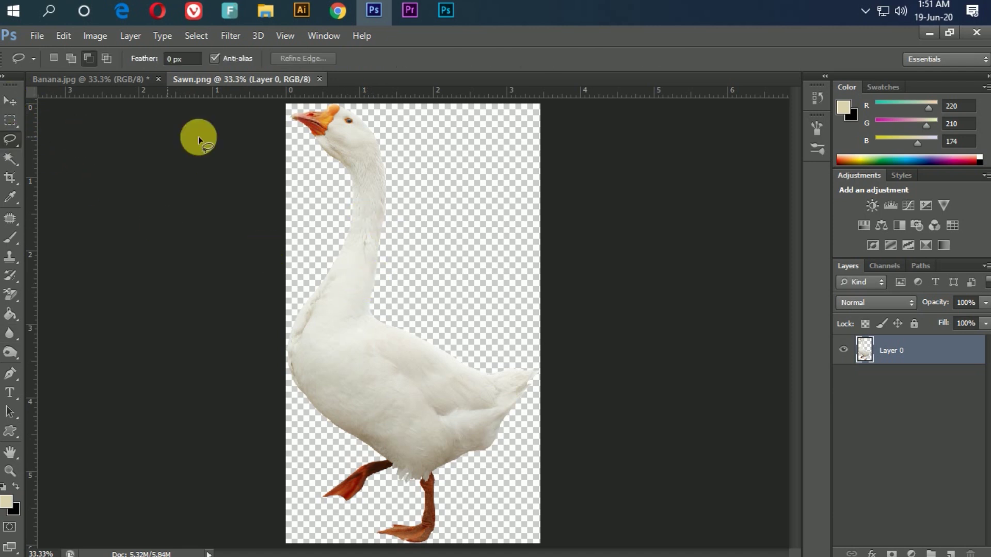
{"action": "mouse_move", "coordinate": [498, 262]}
{"action": "left_mouse_down"}
{"action": "mouse_move", "coordinate": [480, 292]}
{"action": "mouse_move", "coordinate": [397, 318]}
{"action": "left_mouse_up"}
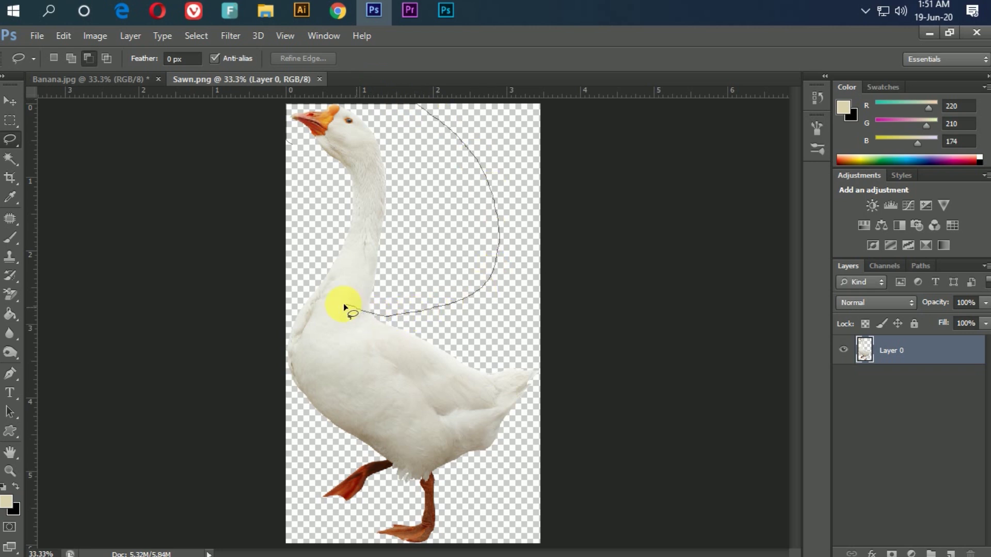
{"action": "left_click_drag", "start_coordinate": [269, 279], "coordinate": [255, 208]}
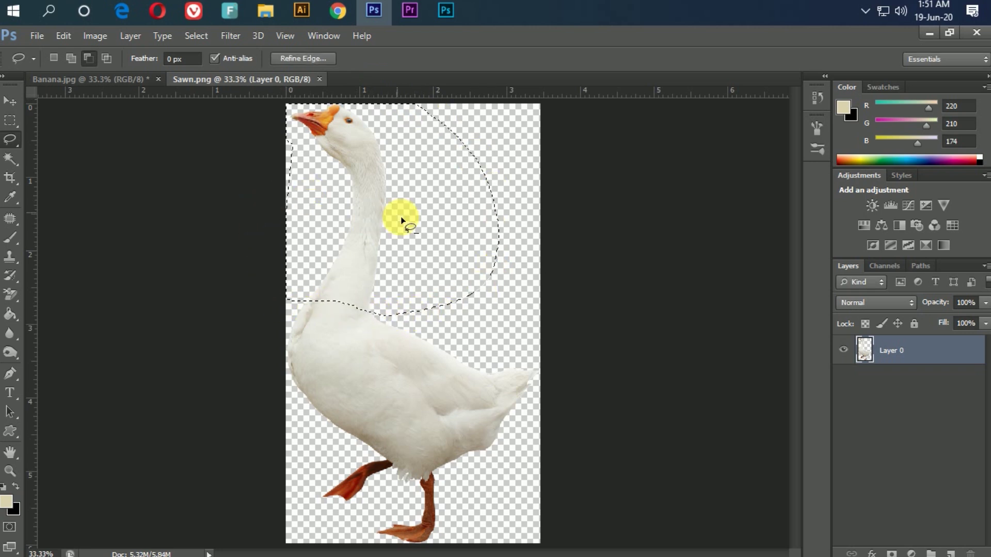
Step: Feather the head and neck selection by 2 pixels and copy it to a new layer
{"action": "right_click", "coordinate": [423, 201]}
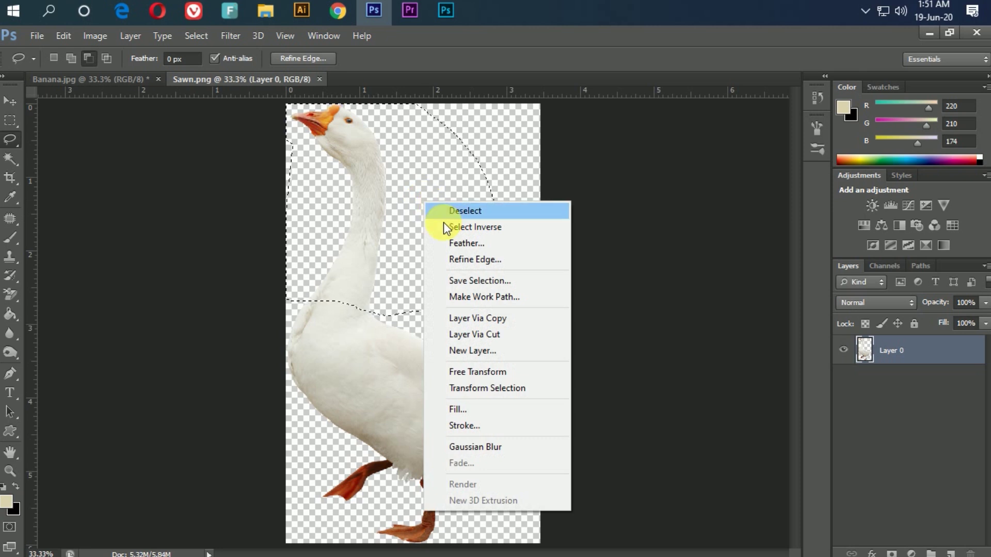
{"action": "left_click", "coordinate": [503, 244]}
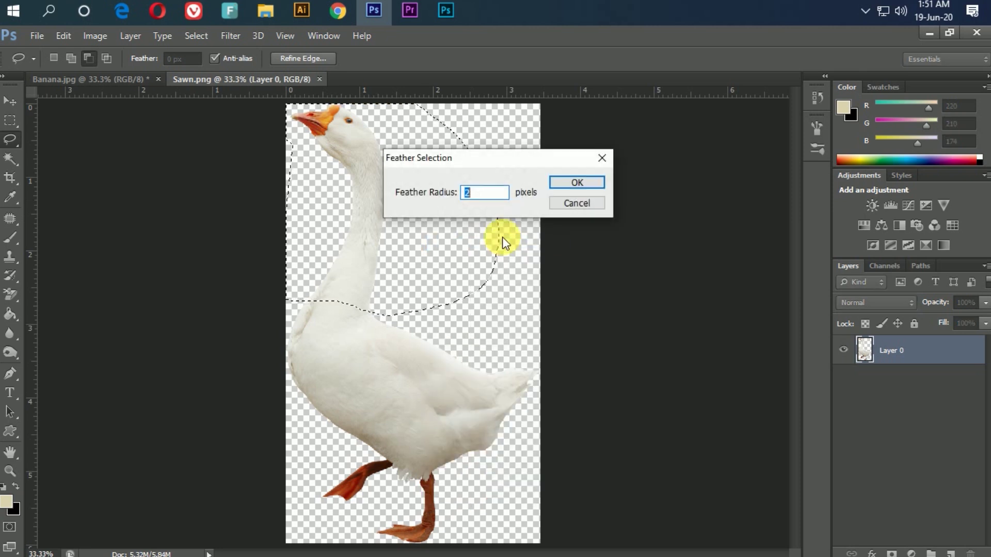
{"action": "left_click", "coordinate": [575, 184]}
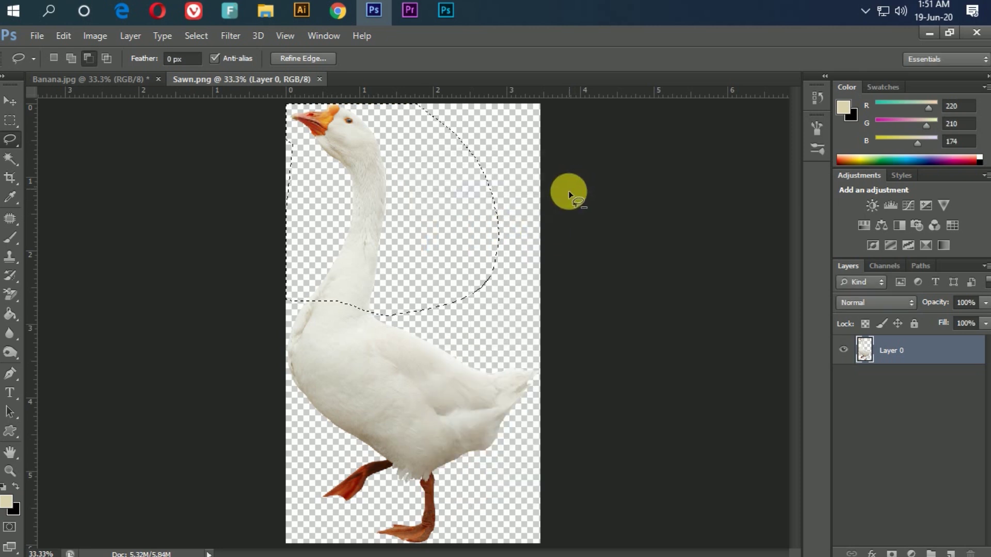
{"action": "right_click", "coordinate": [366, 213]}
{"action": "left_click", "coordinate": [436, 331]}
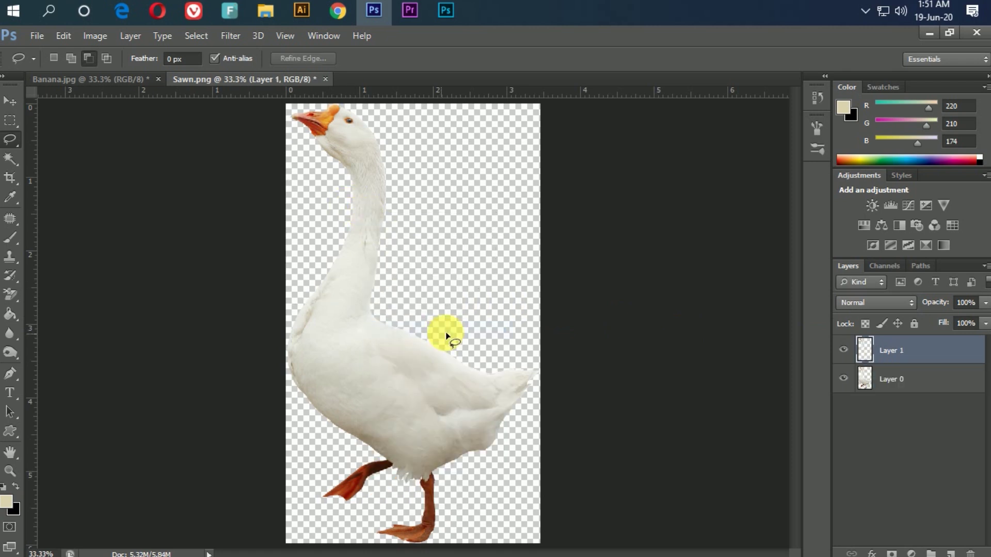
{"action": "left_click", "coordinate": [843, 379]}
{"action": "left_click", "coordinate": [843, 379]}
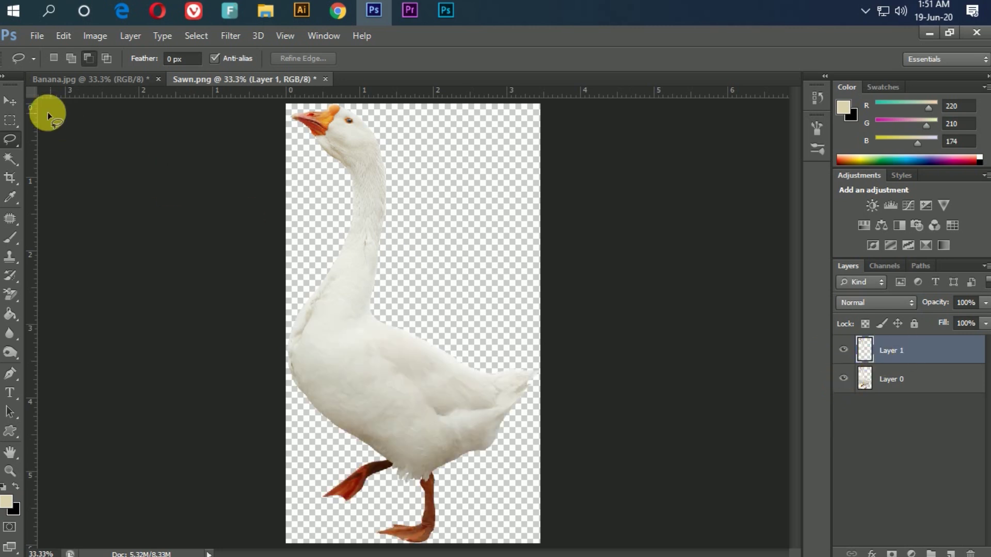
Step: Duplicate the head and neck layer into the Banana.jpg document
{"action": "left_click", "coordinate": [10, 102]}
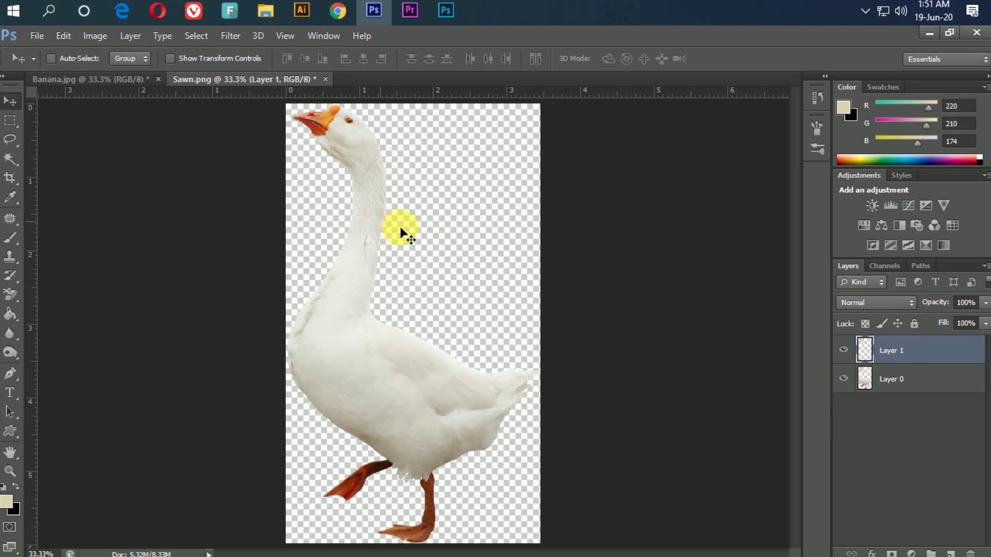
{"action": "right_click", "coordinate": [927, 350]}
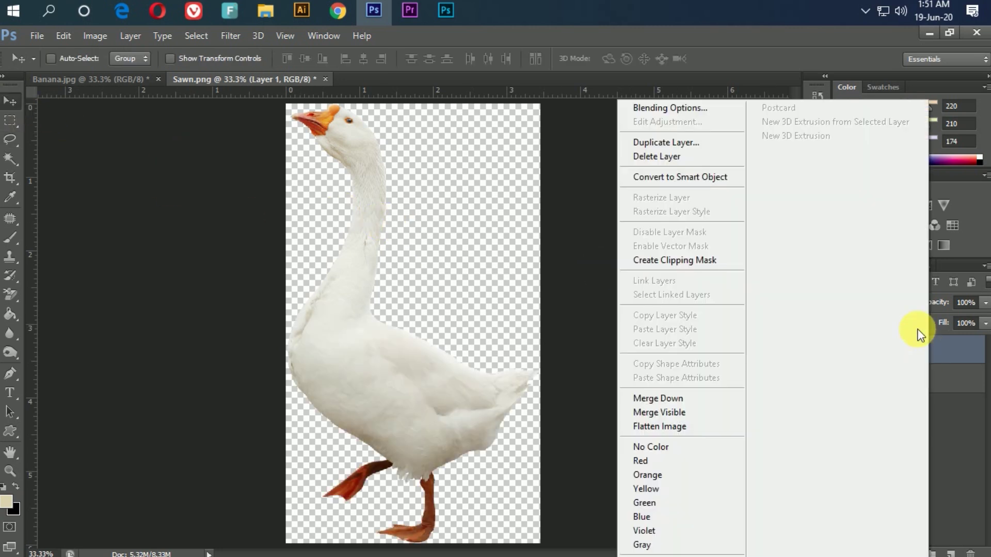
{"action": "left_click", "coordinate": [697, 142]}
{"action": "left_click", "coordinate": [509, 216]}
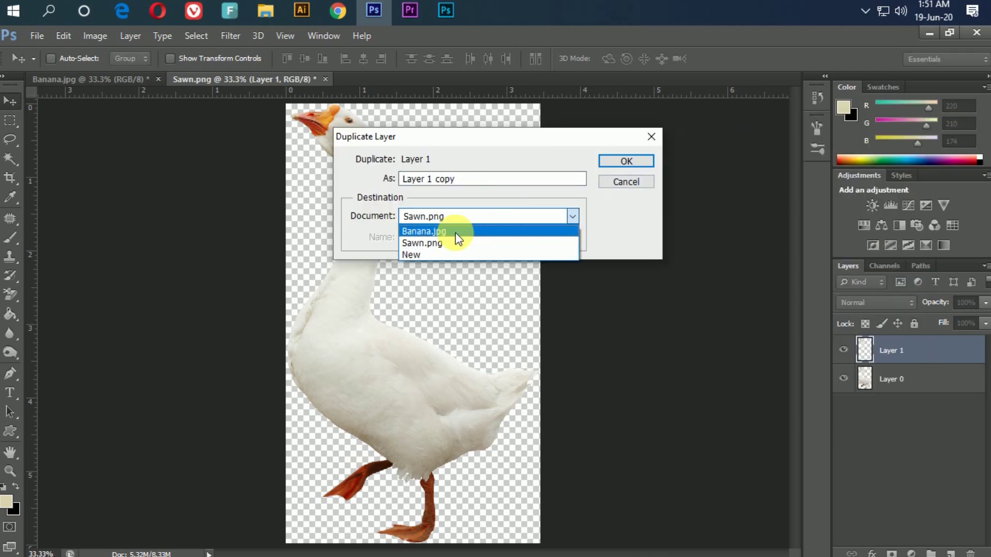
{"action": "left_click", "coordinate": [496, 231]}
{"action": "left_click", "coordinate": [638, 161]}
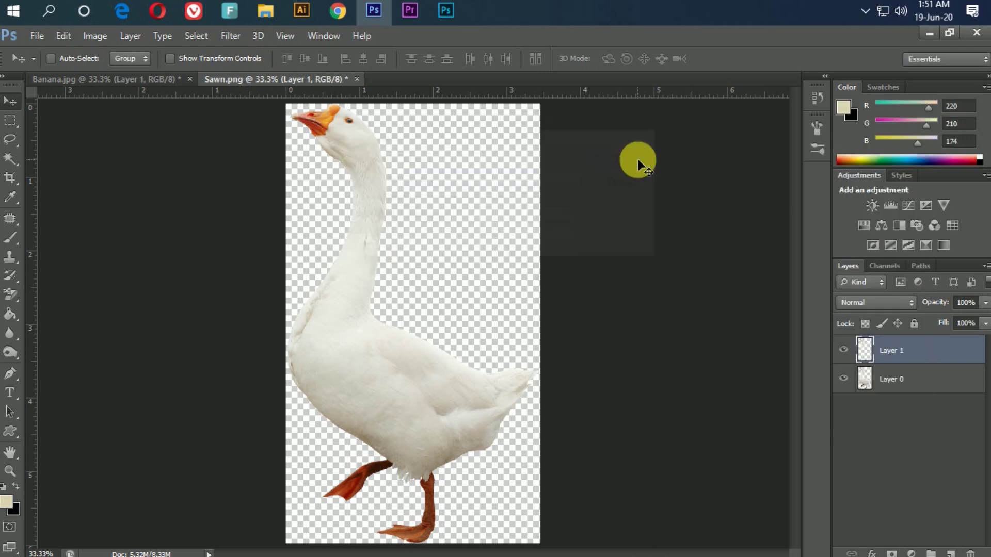
Step: In Banana.jpg, move the bird's head and neck to just above the tip of the peeled banana
{"action": "left_click", "coordinate": [155, 82]}
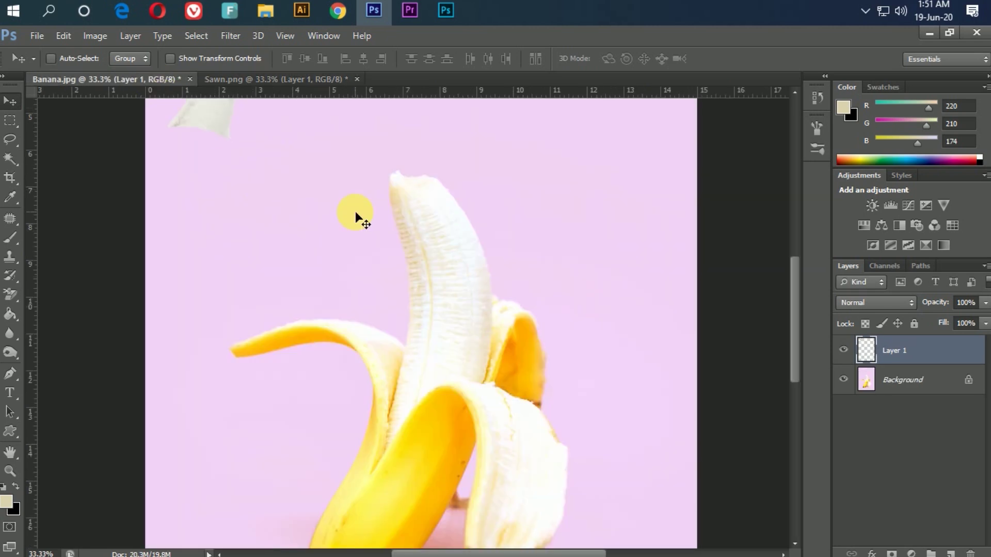
{"action": "key", "text": "ctrl+minus"}
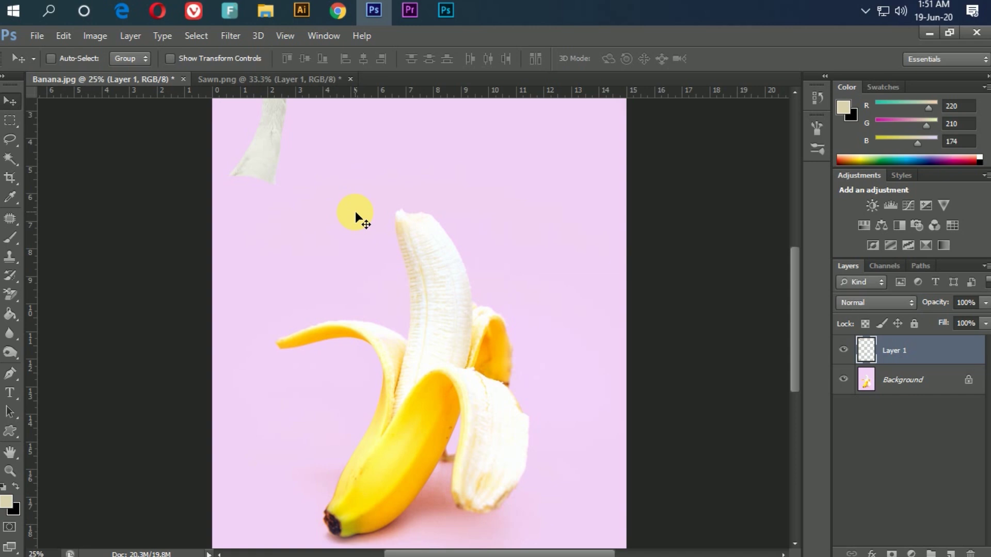
{"action": "scroll", "coordinate": [355, 211], "scroll_direction": "down", "scroll_amount": 2}
{"action": "left_click_drag", "start_coordinate": [324, 196], "coordinate": [395, 232]}
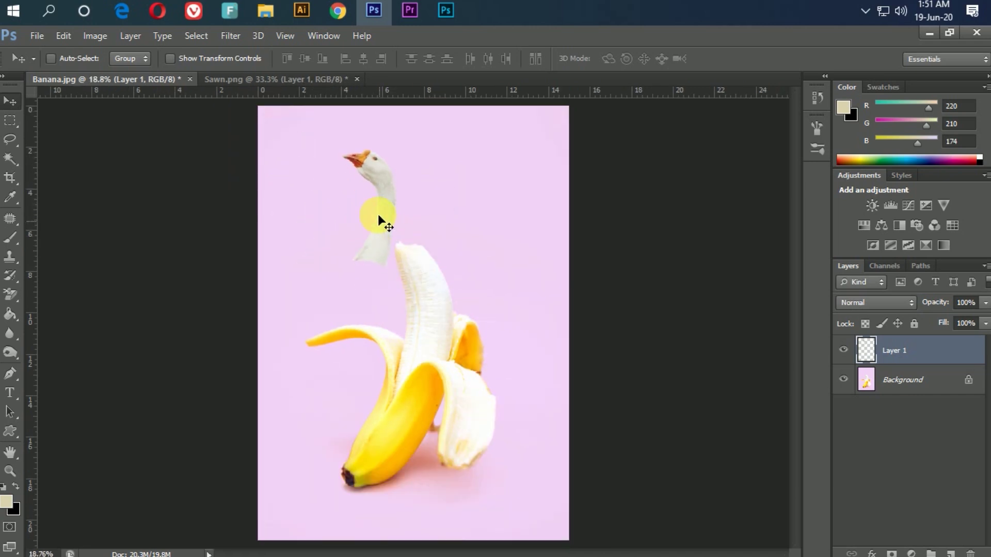
Step: Free Transform the head and neck to about 193% and place them over the peeled banana, with the neck base at the peel
{"action": "left_click", "coordinate": [65, 36]}
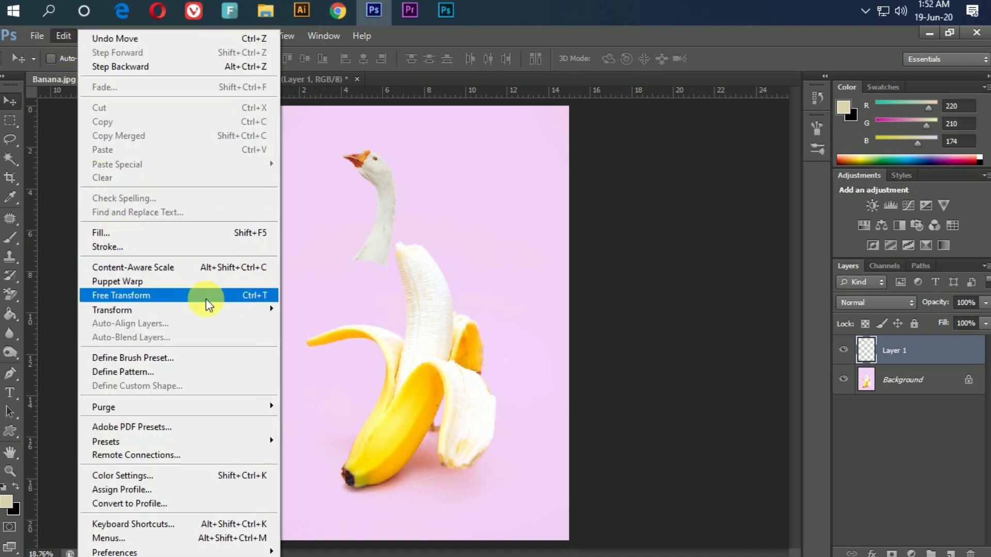
{"action": "left_click", "coordinate": [225, 304]}
{"action": "left_click_drag", "start_coordinate": [396, 267], "coordinate": [441, 365]}
{"action": "mouse_move", "coordinate": [423, 325]}
{"action": "left_mouse_down"}
{"action": "mouse_move", "coordinate": [441, 343]}
{"action": "mouse_move", "coordinate": [429, 317]}
{"action": "left_mouse_up"}
{"action": "left_click_drag", "start_coordinate": [349, 142], "coordinate": [344, 128]}
{"action": "left_click_drag", "start_coordinate": [422, 300], "coordinate": [426, 325]}
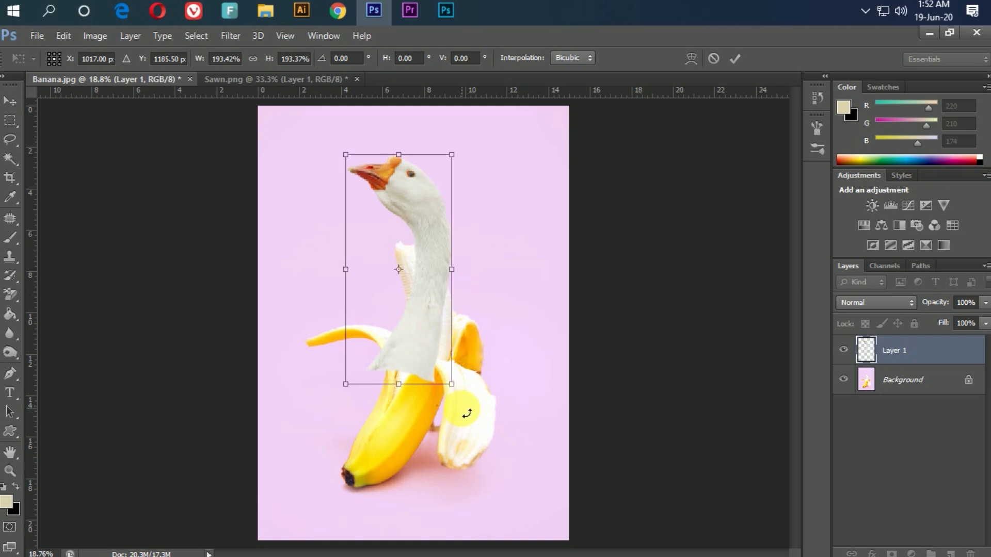
{"action": "left_click", "coordinate": [739, 60]}
Step: Hide Layer 1 and trace the peels and lower part of the Background layer with the Magnetic Lasso, leaving out the banana flesh
{"action": "left_click", "coordinate": [845, 351]}
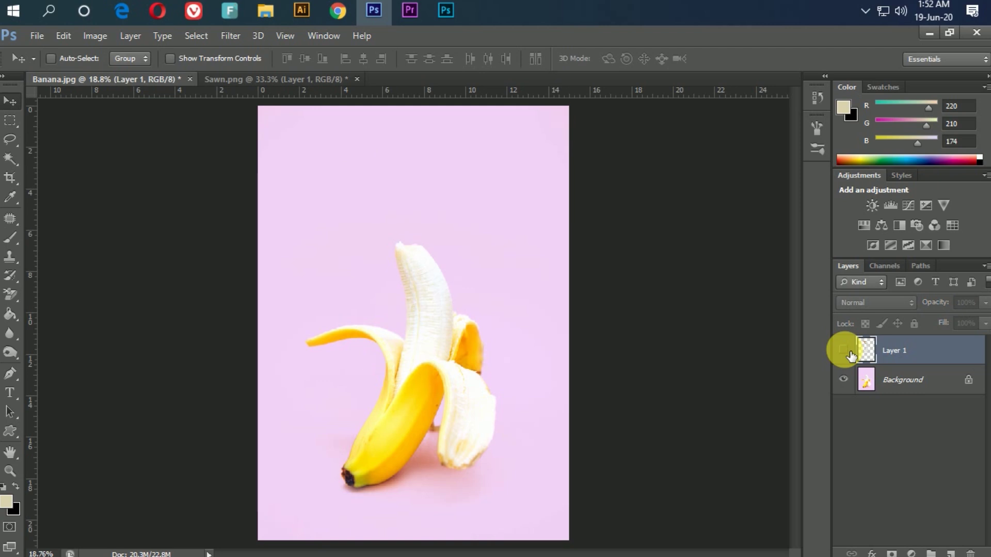
{"action": "left_click", "coordinate": [912, 388]}
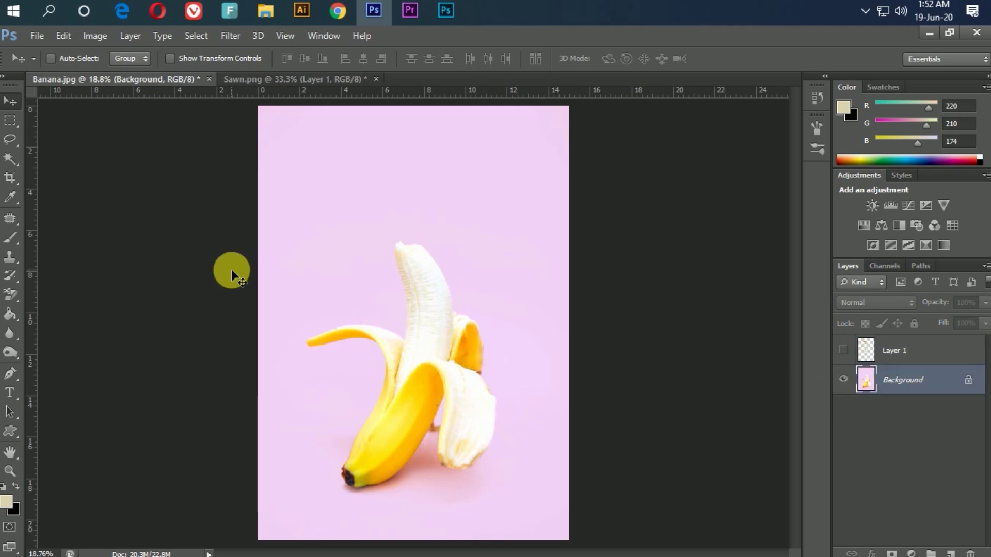
{"action": "left_click", "coordinate": [11, 141]}
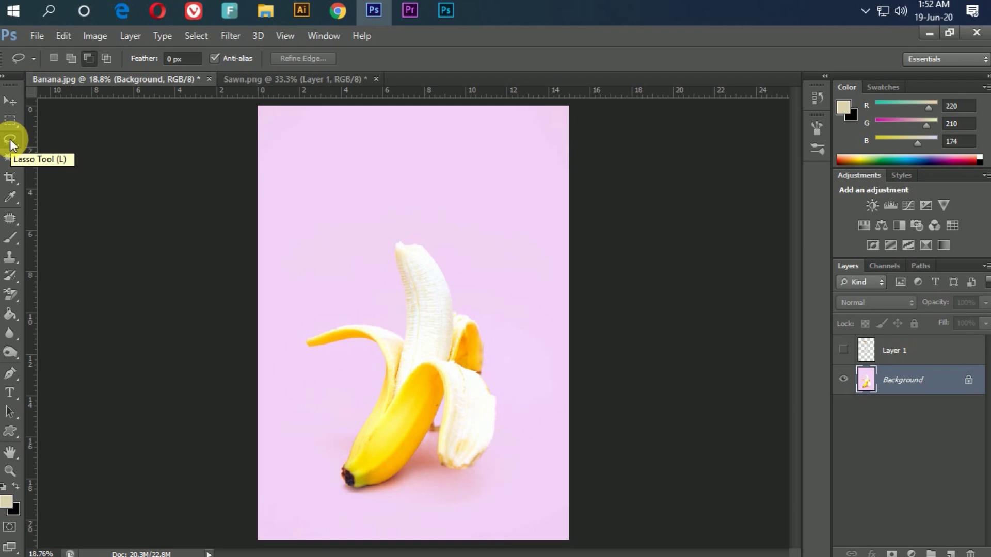
{"action": "right_click", "coordinate": [9, 140]}
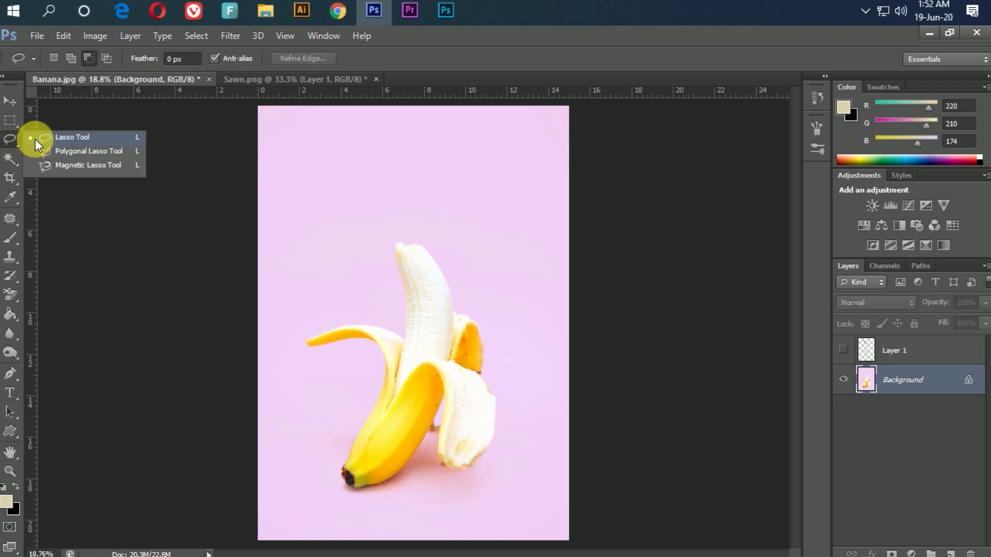
{"action": "left_click", "coordinate": [49, 165]}
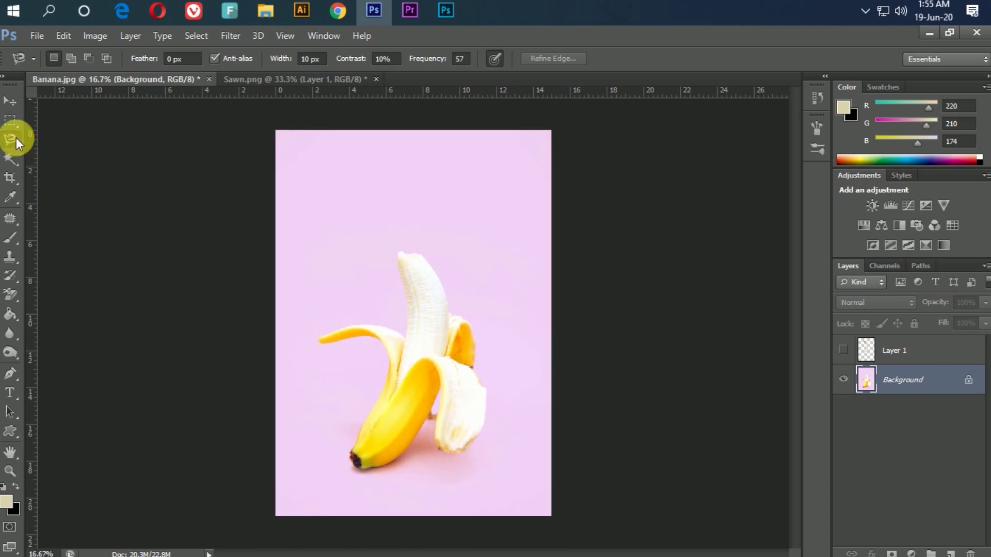
{"action": "left_click", "coordinate": [441, 383], "text": "ctrl"}
{"action": "left_click", "coordinate": [440, 375], "text": "ctrl"}
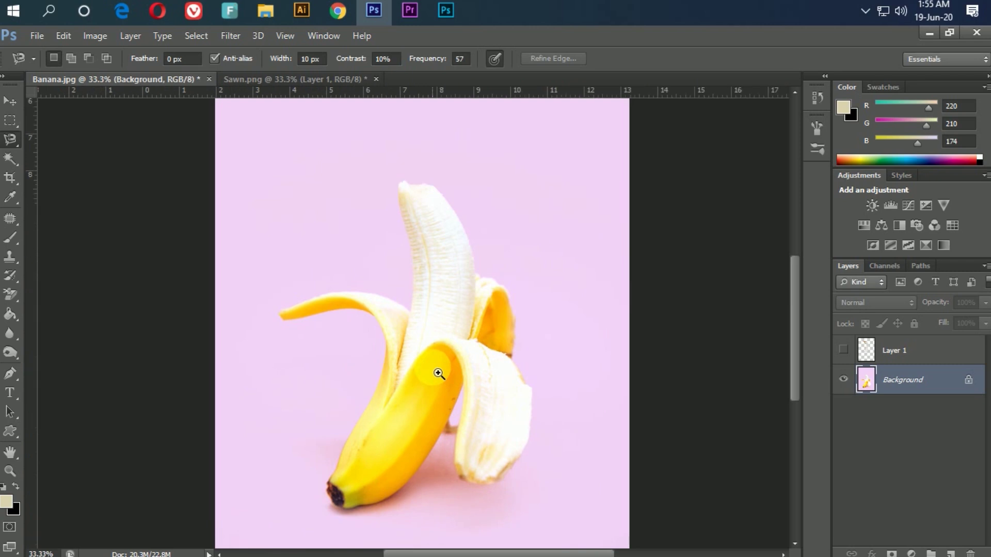
{"action": "left_click", "coordinate": [440, 376], "text": "ctrl"}
{"action": "left_click", "coordinate": [388, 384], "text": "ctrl"}
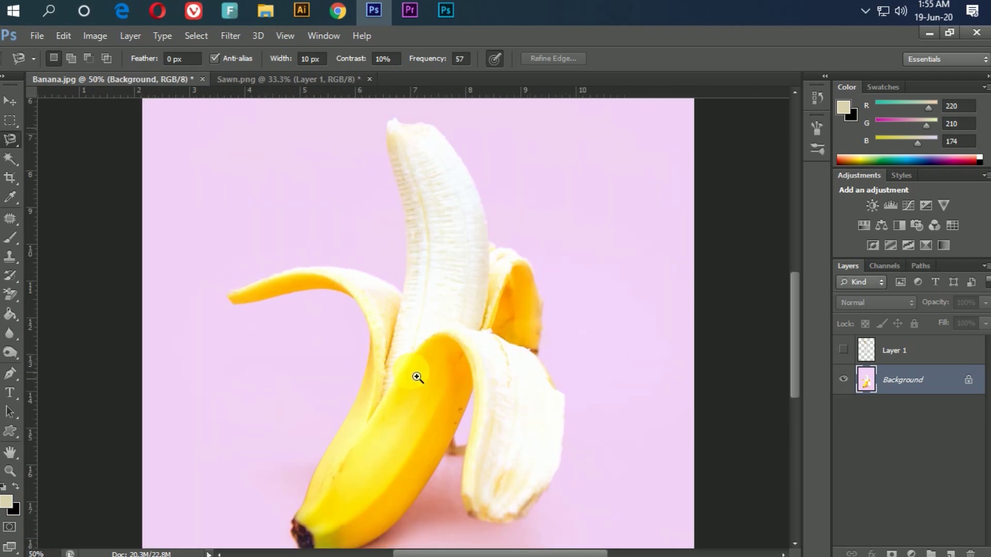
{"action": "left_click", "coordinate": [381, 406]}
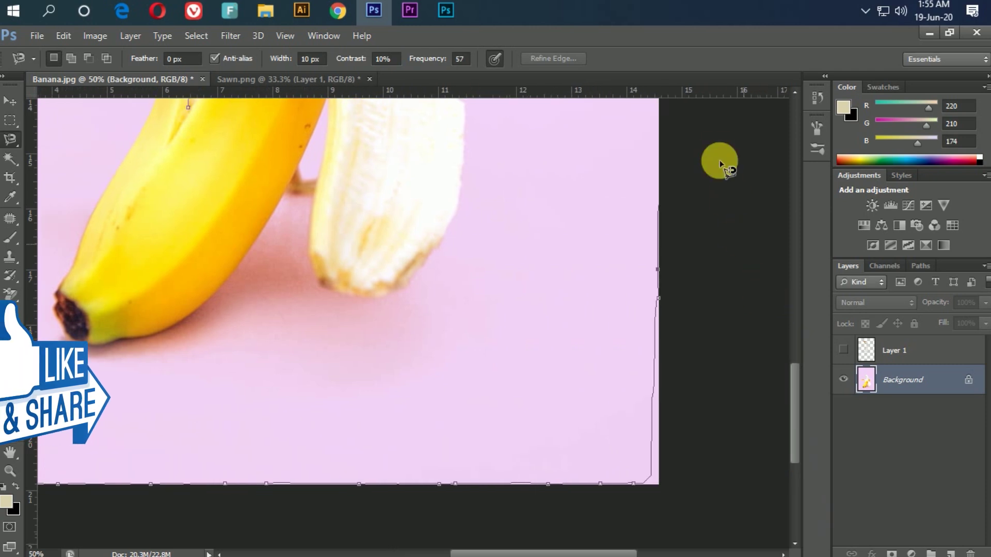
{"action": "left_click_drag", "start_coordinate": [643, 181], "coordinate": [611, 465]}
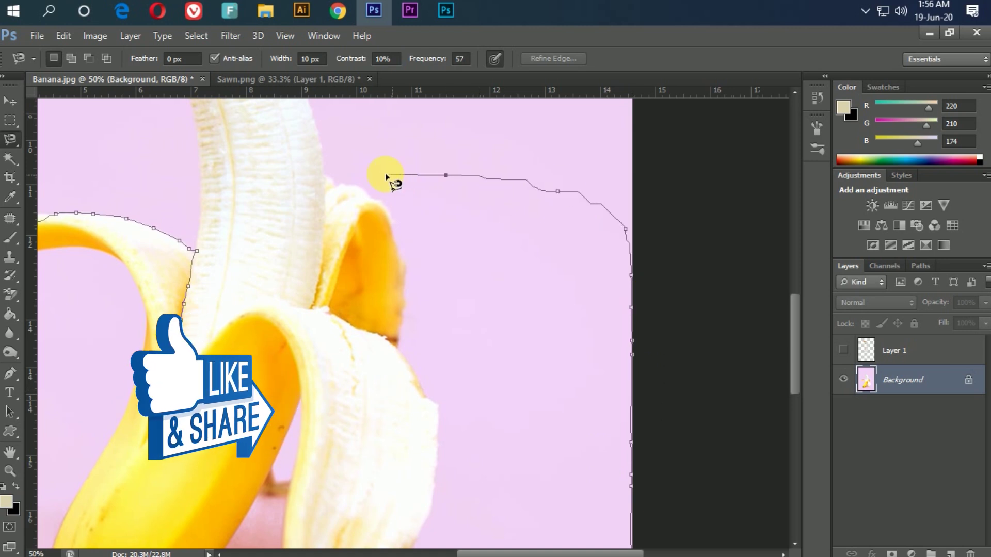
{"action": "mouse_move", "coordinate": [482, 230]}
{"action": "left_mouse_down"}
{"action": "mouse_move", "coordinate": [509, 243]}
{"action": "mouse_move", "coordinate": [500, 246]}
{"action": "left_mouse_up"}
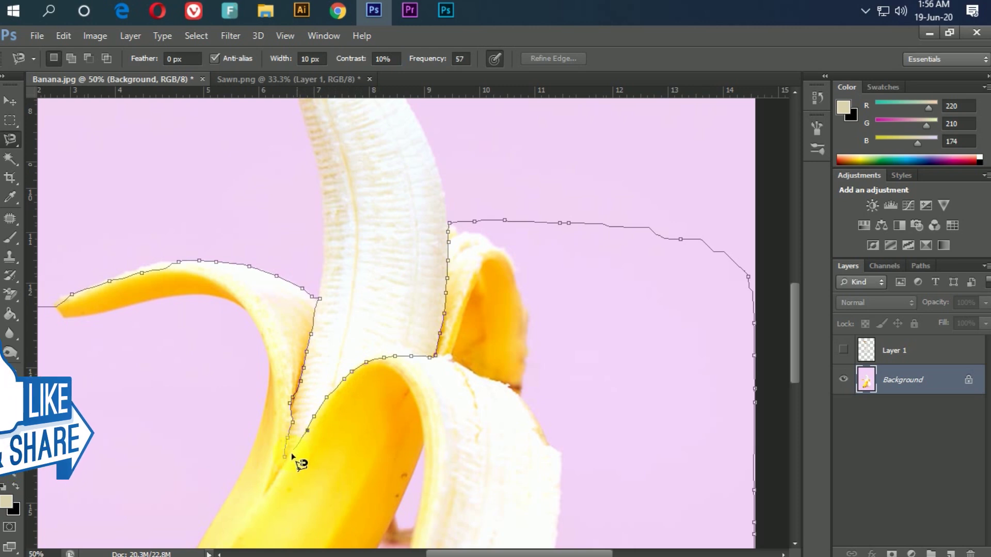
{"action": "double_click", "coordinate": [301, 470]}
Step: Feather the peel selection by 3 pixels and copy it to a new layer
{"action": "right_click", "coordinate": [369, 328]}
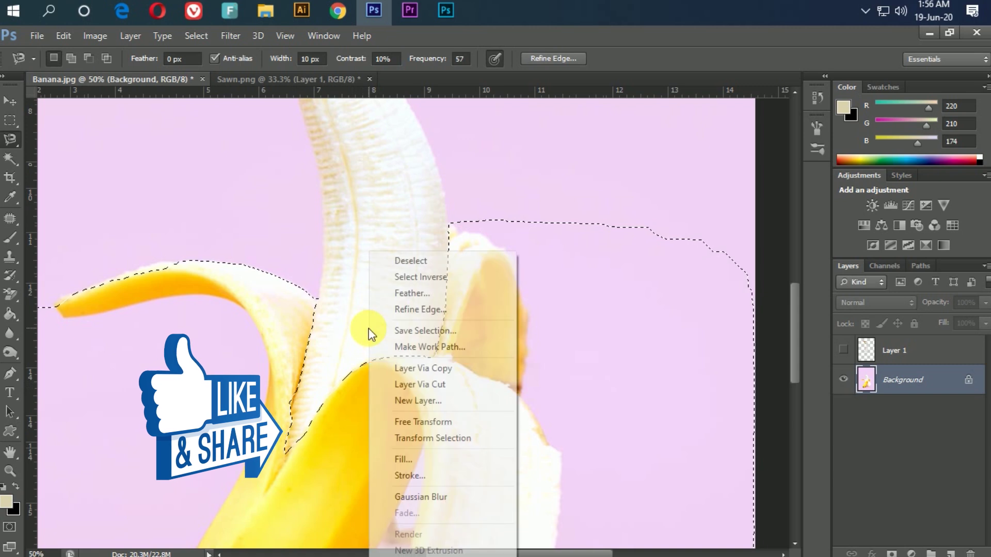
{"action": "left_click", "coordinate": [451, 293]}
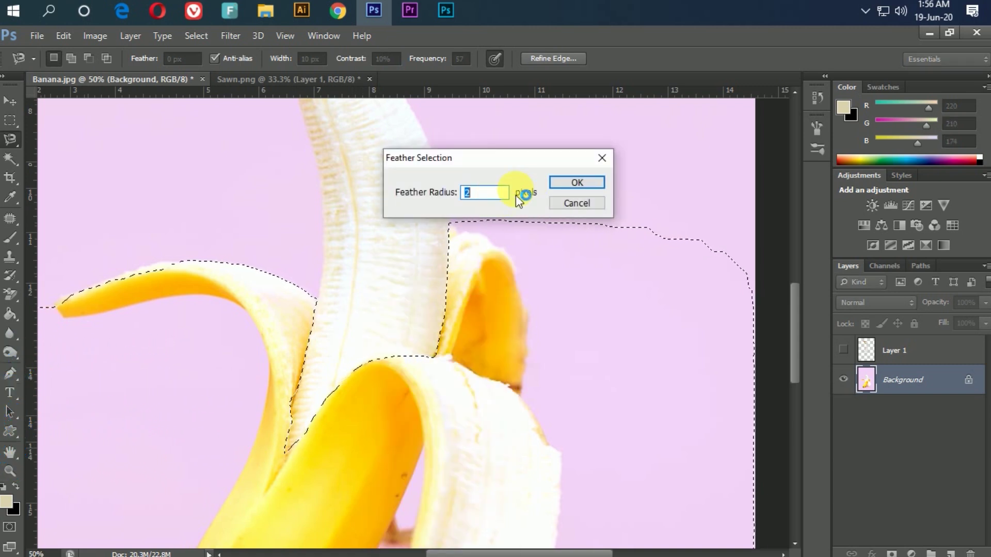
{"action": "type", "text": "3"}
{"action": "left_click", "coordinate": [580, 183]}
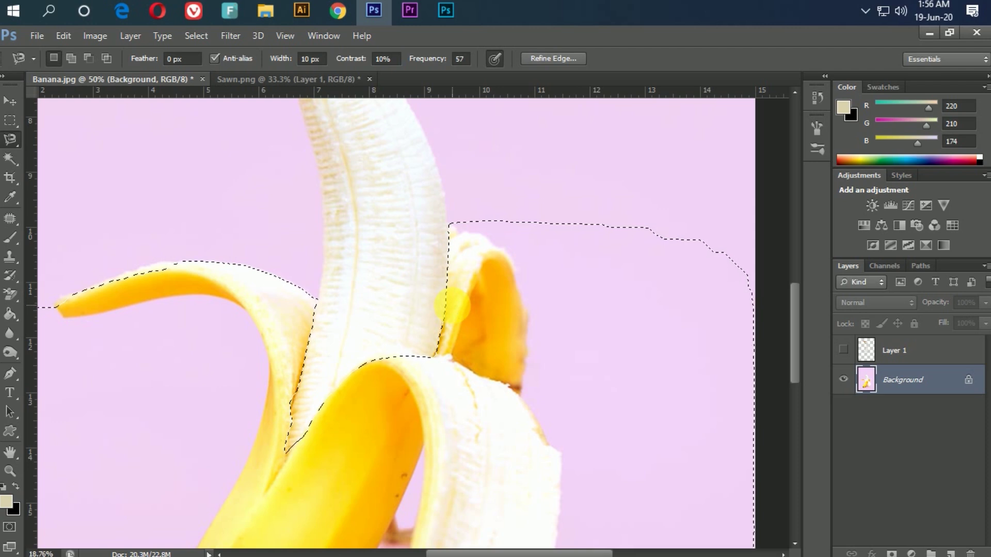
{"action": "key", "text": "ctrl+0"}
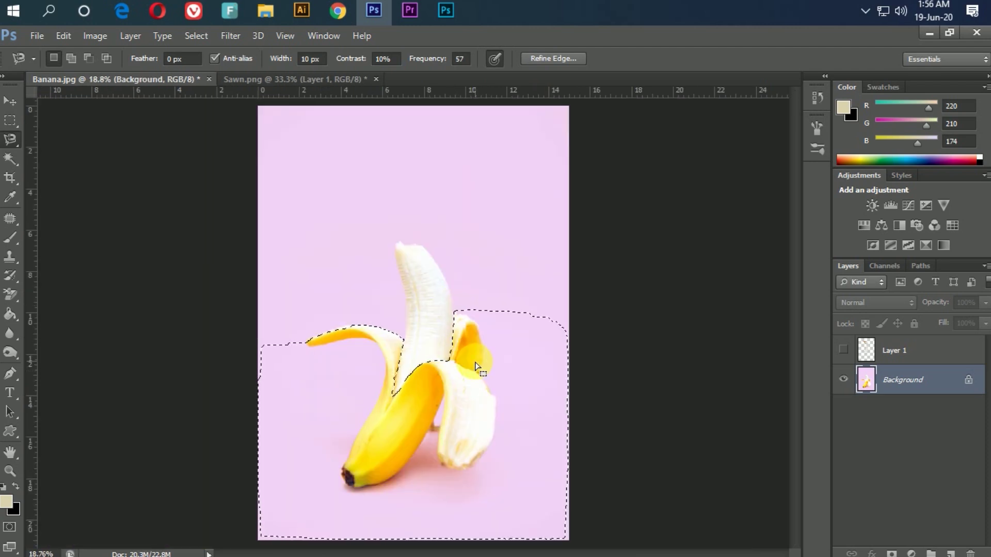
{"action": "right_click", "coordinate": [476, 362]}
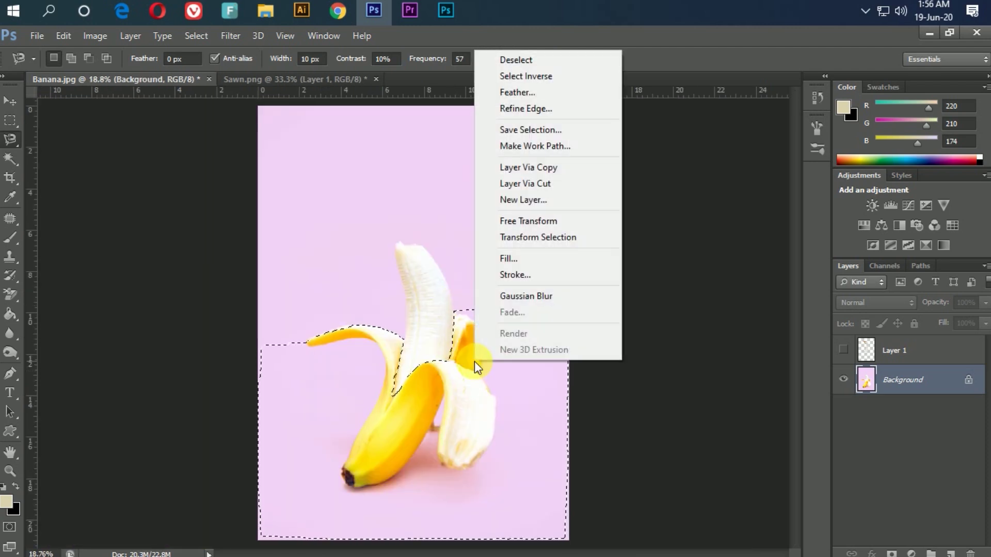
{"action": "left_click", "coordinate": [551, 167]}
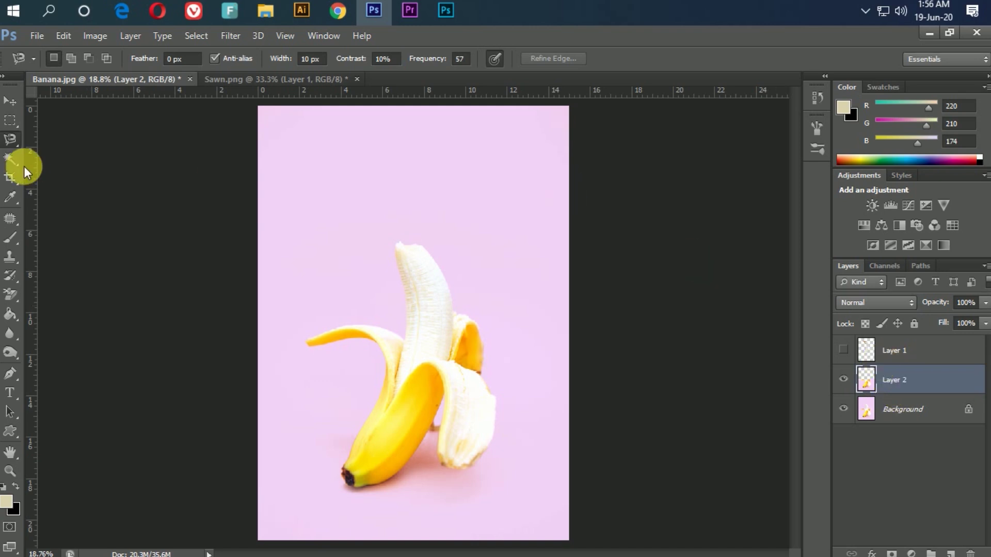
Step: Duplicate the Background layer as "Background copy" and hide the original Background
{"action": "left_click", "coordinate": [13, 258]}
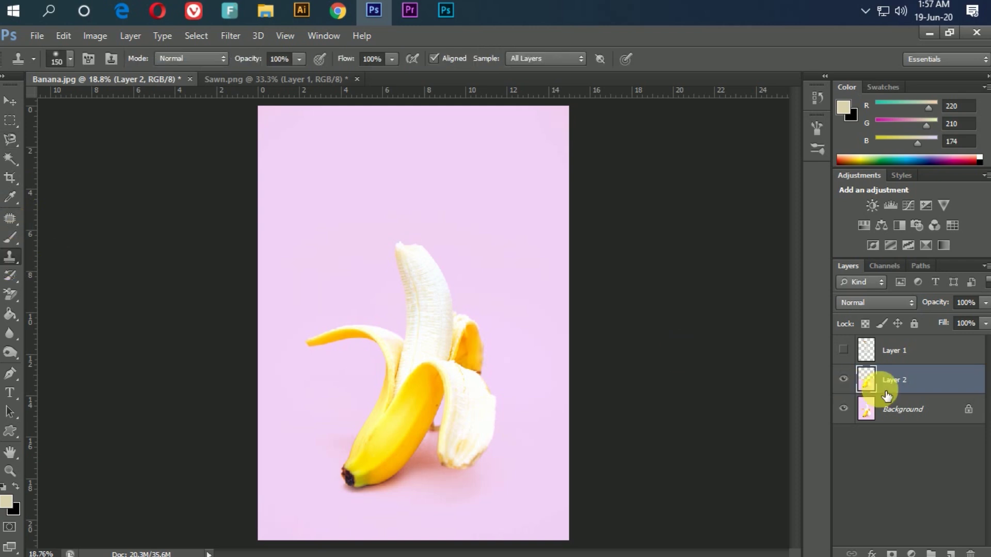
{"action": "left_click", "coordinate": [899, 413]}
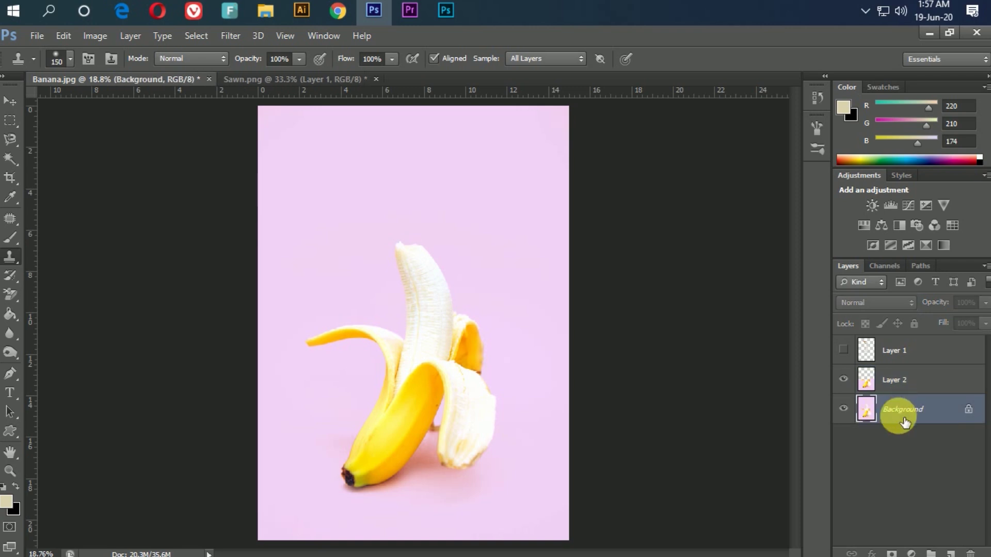
{"action": "right_click", "coordinate": [908, 414]}
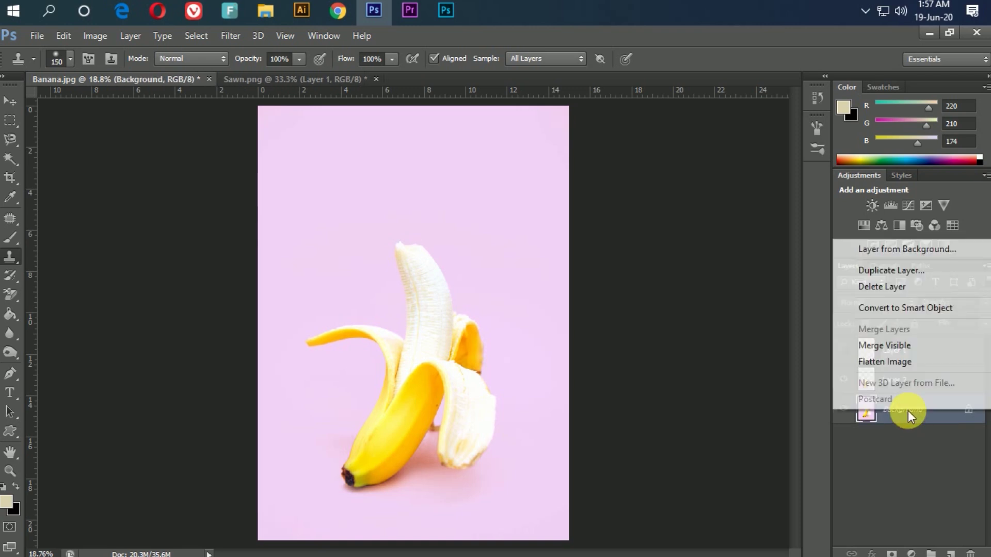
{"action": "left_click", "coordinate": [894, 269]}
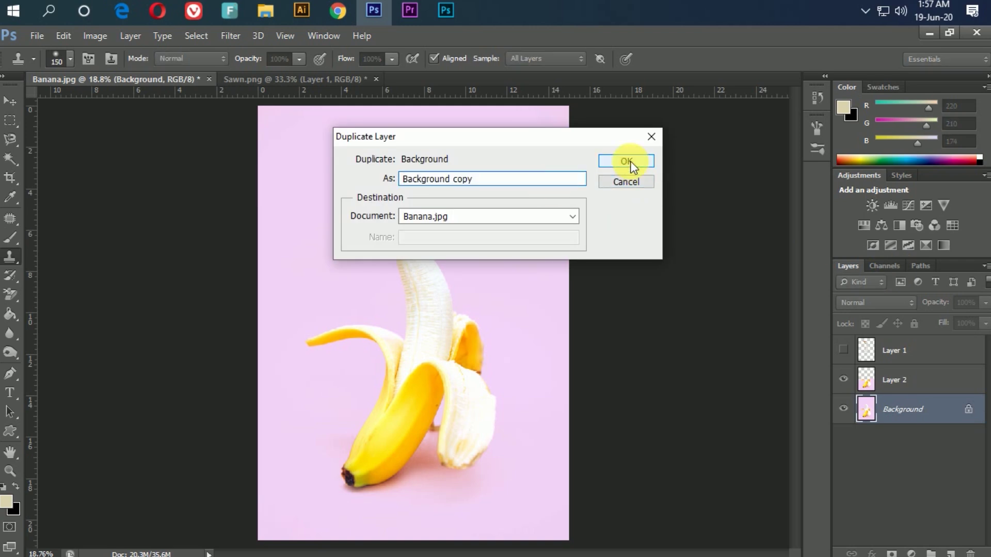
{"action": "left_click", "coordinate": [627, 161]}
{"action": "left_click", "coordinate": [844, 438]}
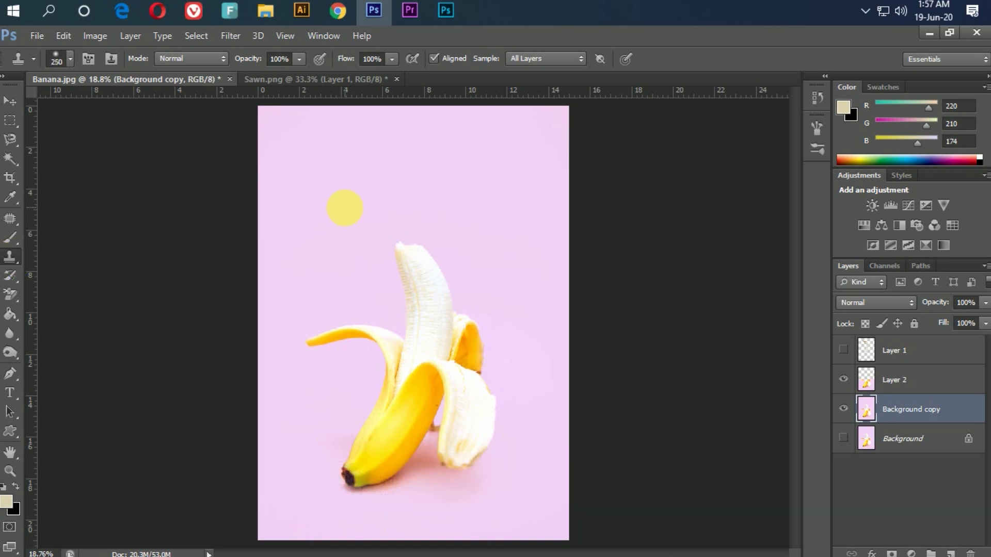
{"action": "key", "text": "bracketright"}
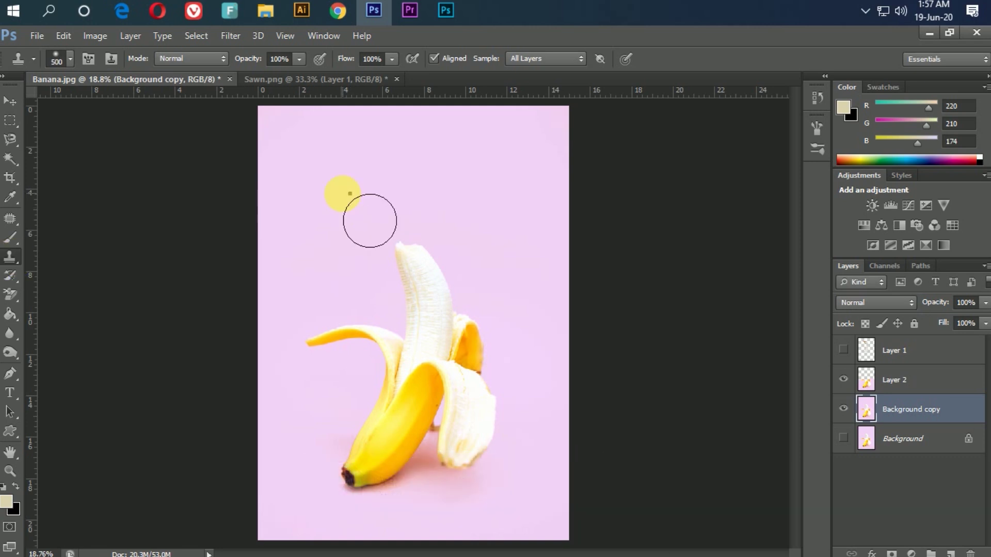
{"action": "right_click", "coordinate": [362, 217]}
{"action": "left_click", "coordinate": [473, 226]}
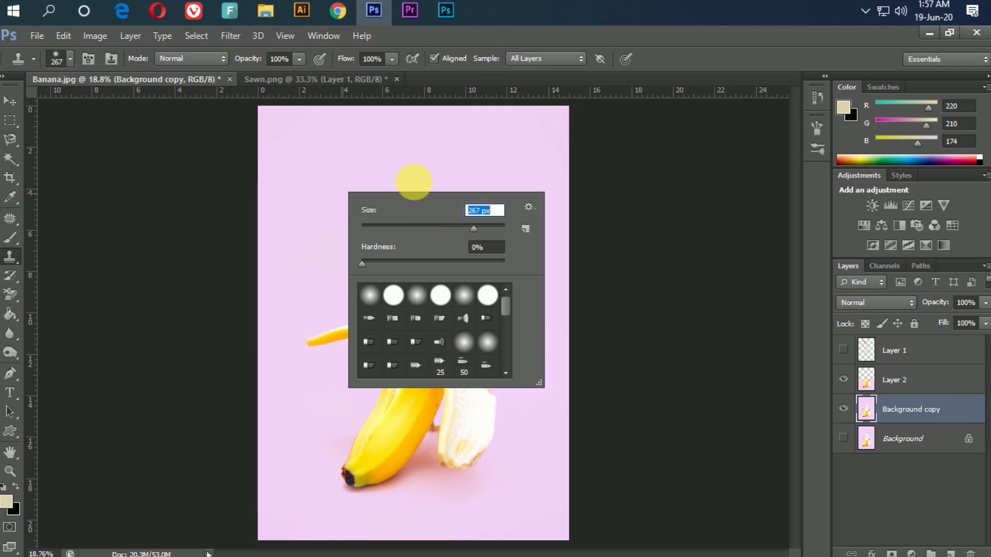
{"action": "left_click", "coordinate": [408, 171]}
{"action": "left_click", "coordinate": [417, 223]}
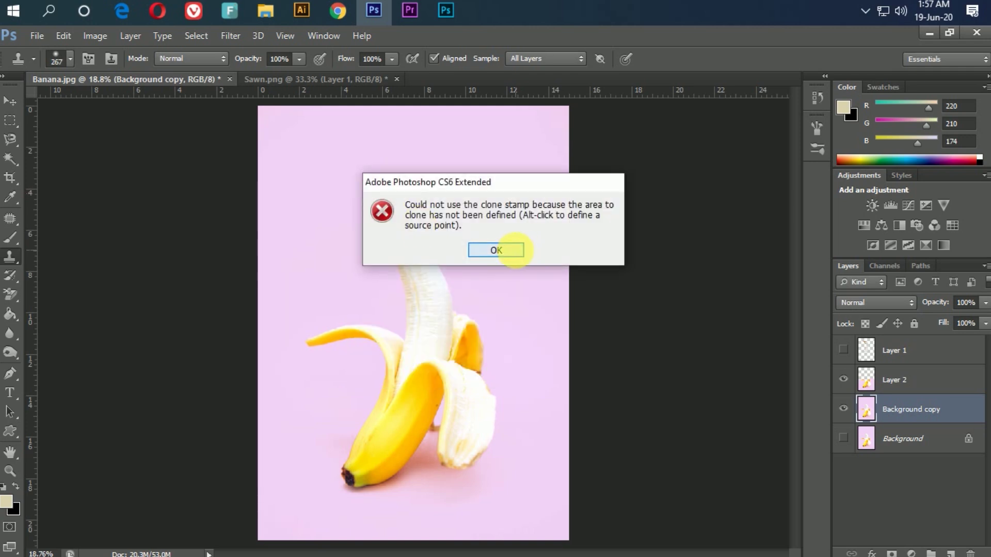
{"action": "left_click", "coordinate": [512, 250]}
Step: Select everything outside Layer 2's content and set the Clone Stamp brush size to 442 px
{"action": "scroll", "coordinate": [478, 266], "scroll_direction": "up", "scroll_amount": 1}
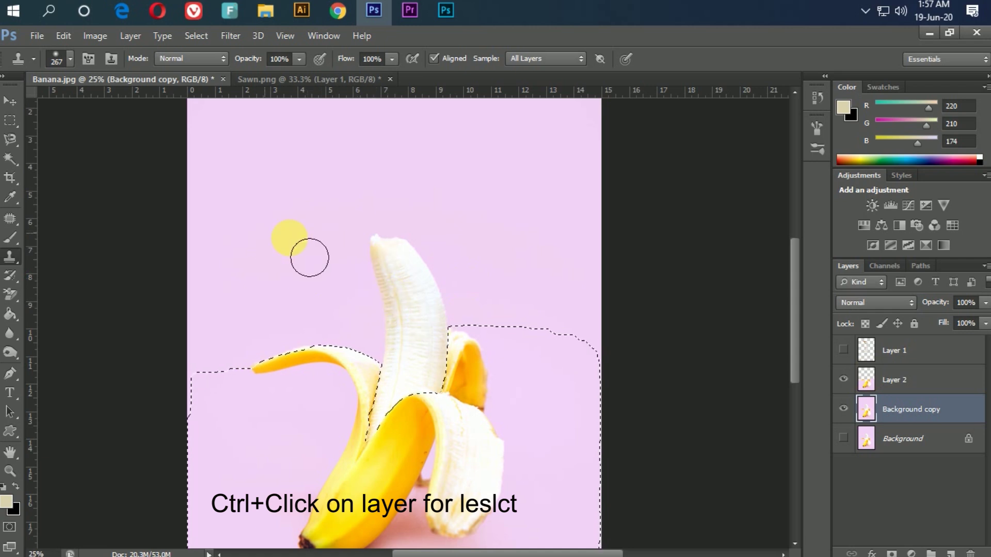
{"action": "right_click", "coordinate": [295, 237]}
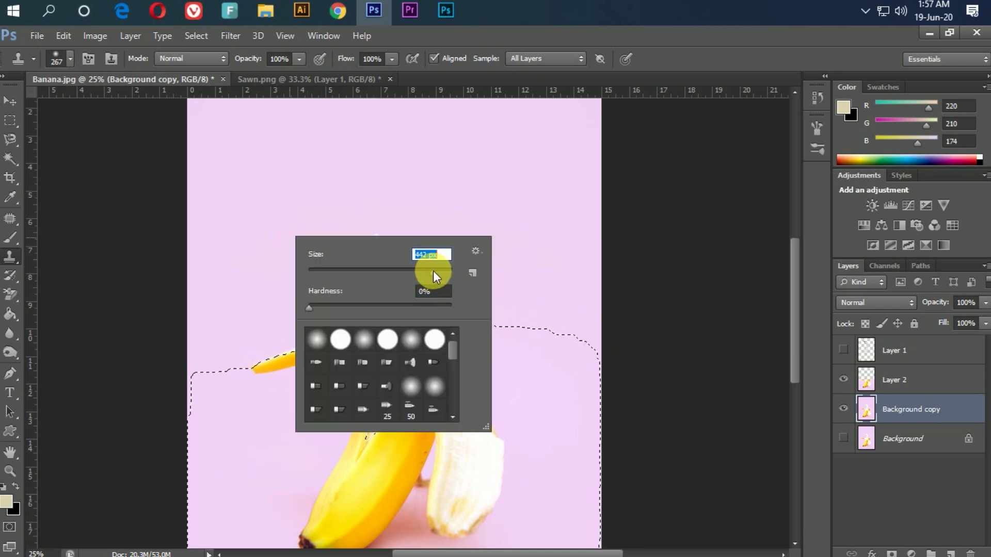
{"action": "left_click", "coordinate": [428, 221]}
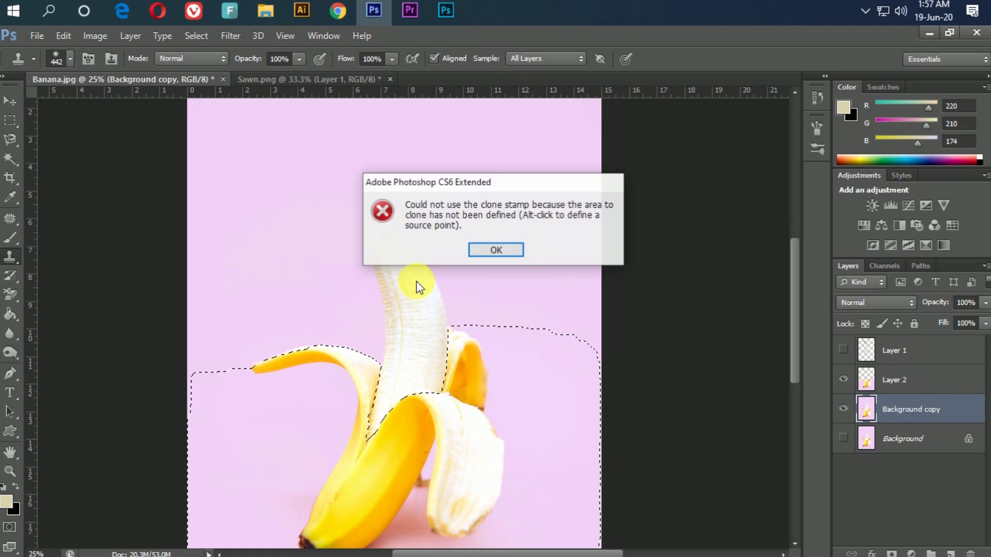
{"action": "left_click", "coordinate": [505, 250]}
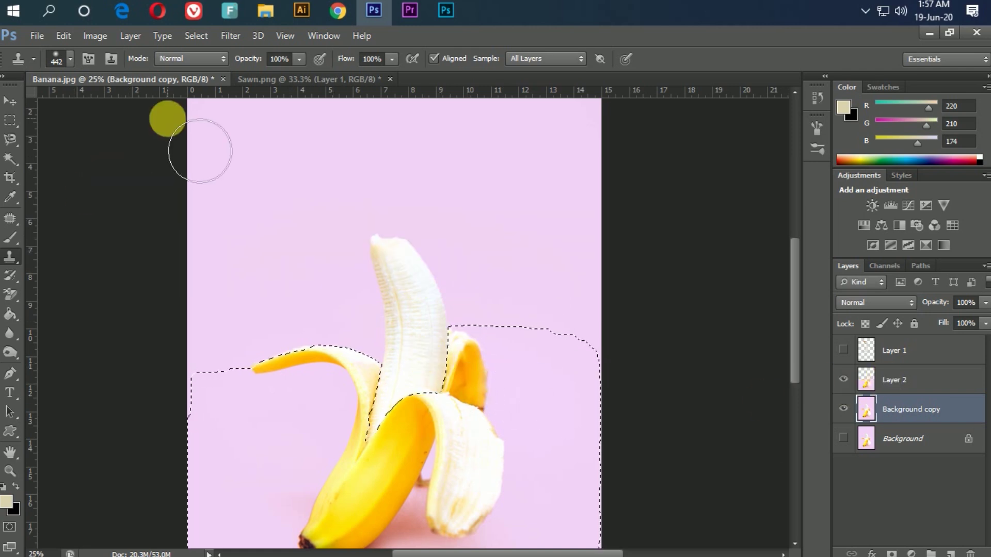
{"action": "left_click", "coordinate": [197, 36]}
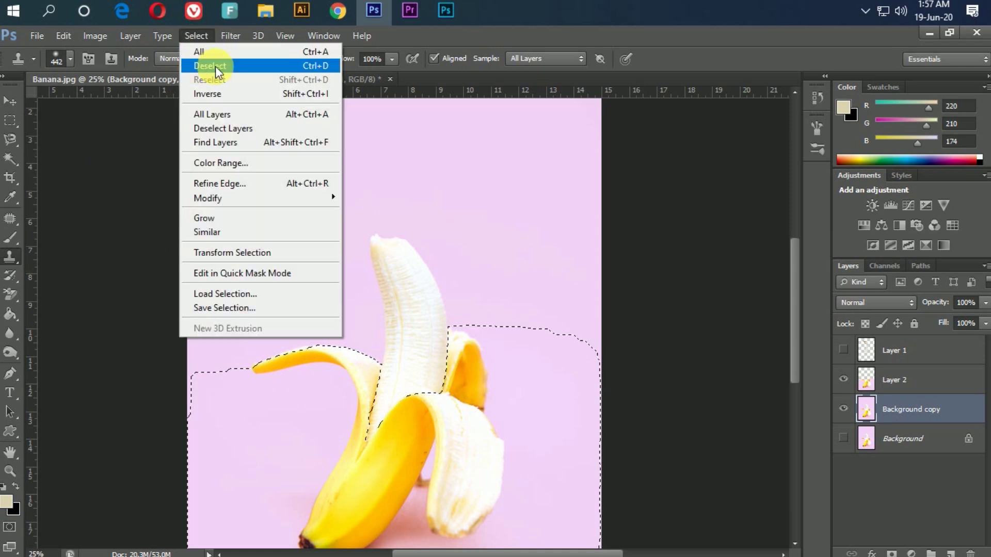
{"action": "left_click", "coordinate": [263, 97]}
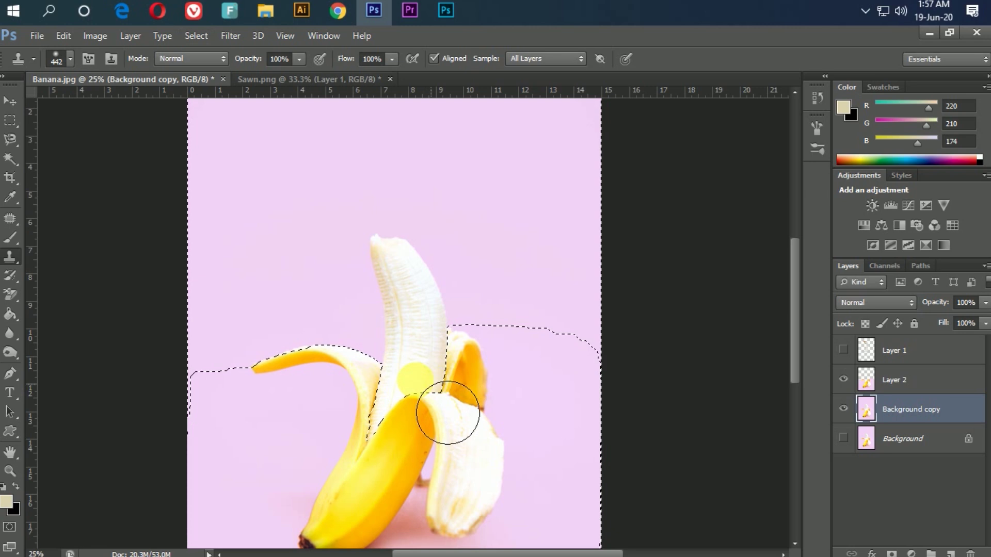
Step: Clone the plain pink background over the banana flesh on the Background copy layer, down to the peel edges
{"action": "left_click", "coordinate": [303, 198], "text": "alt"}
{"action": "mouse_move", "coordinate": [377, 237]}
{"action": "left_mouse_down"}
{"action": "mouse_move", "coordinate": [385, 265]}
{"action": "mouse_move", "coordinate": [405, 258]}
{"action": "mouse_move", "coordinate": [363, 295]}
{"action": "left_mouse_up"}
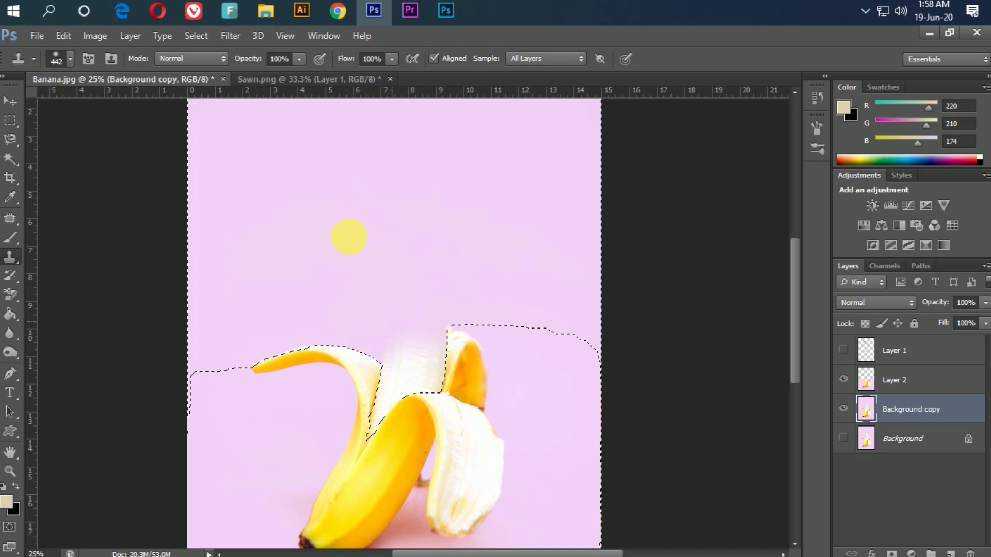
{"action": "mouse_move", "coordinate": [440, 410]}
{"action": "left_mouse_down"}
{"action": "mouse_move", "coordinate": [438, 432]}
{"action": "mouse_move", "coordinate": [407, 457]}
{"action": "mouse_move", "coordinate": [419, 427]}
{"action": "mouse_move", "coordinate": [464, 398]}
{"action": "mouse_move", "coordinate": [453, 421]}
{"action": "left_mouse_up"}
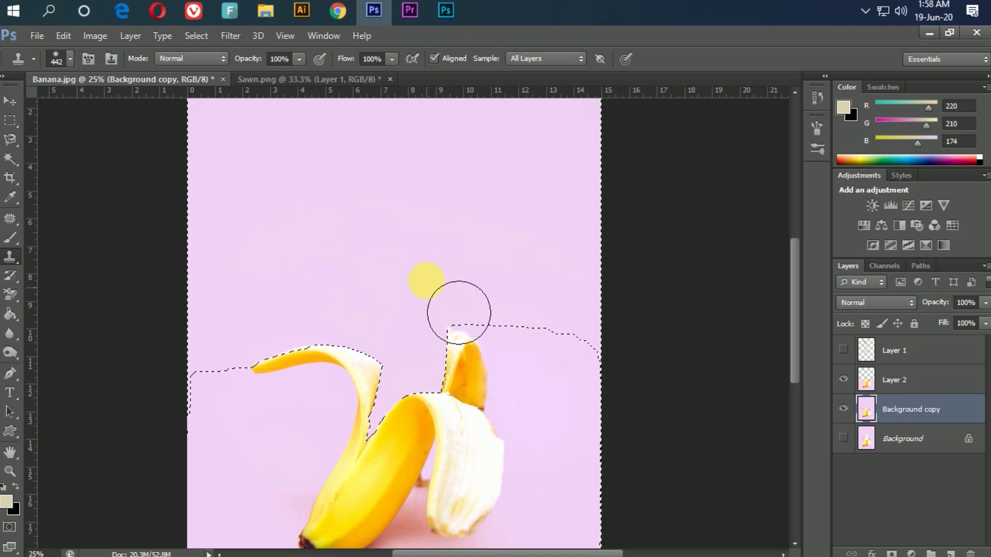
Step: Deselect the area, show the goose in Layer 1 again and make Layer 2 the active layer
{"action": "left_click", "coordinate": [196, 35]}
{"action": "left_click", "coordinate": [226, 66]}
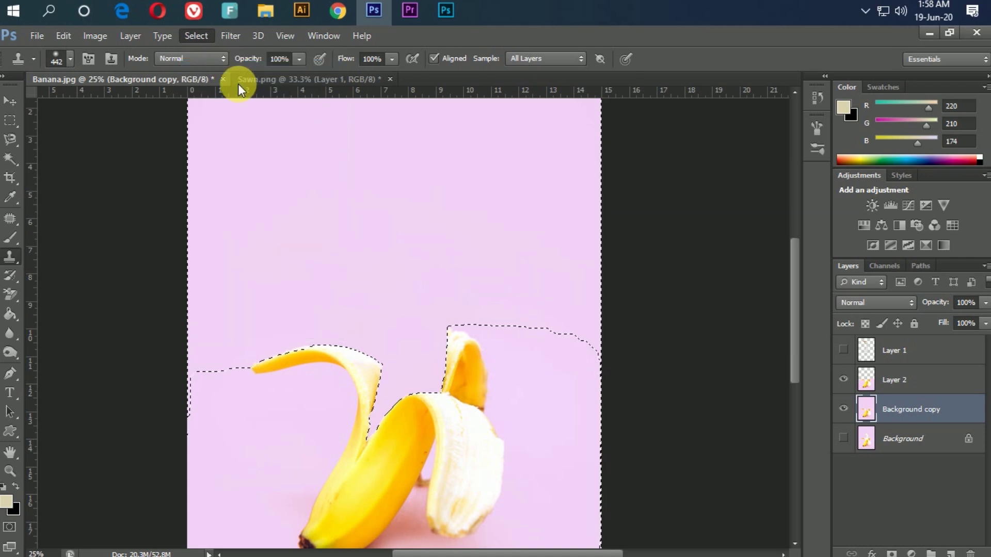
{"action": "left_click", "coordinate": [845, 351]}
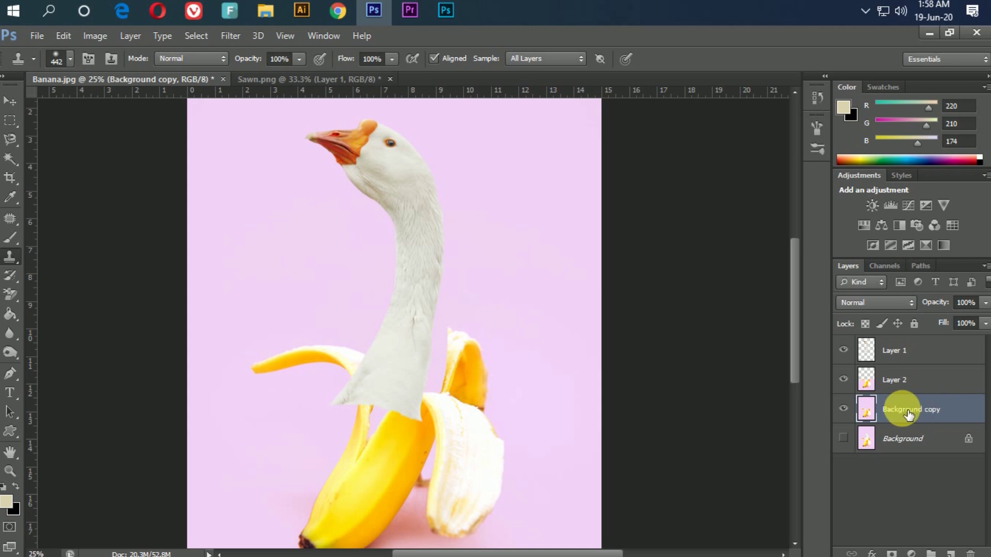
{"action": "left_click", "coordinate": [917, 386]}
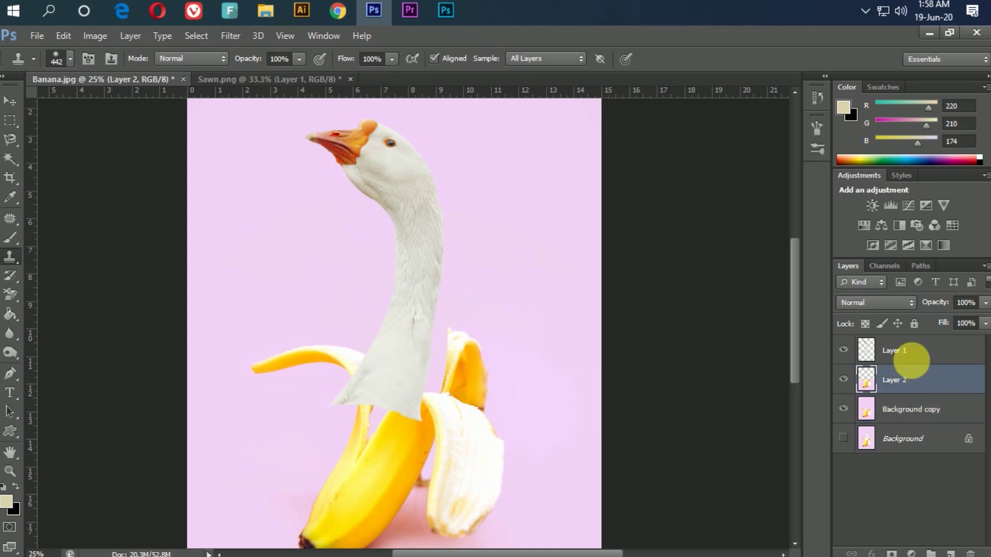
Step: Place Layer 2 above Layer 1 and move the goose in Layer 1 down and right into the peel opening
{"action": "left_click_drag", "start_coordinate": [917, 350], "coordinate": [916, 350]}
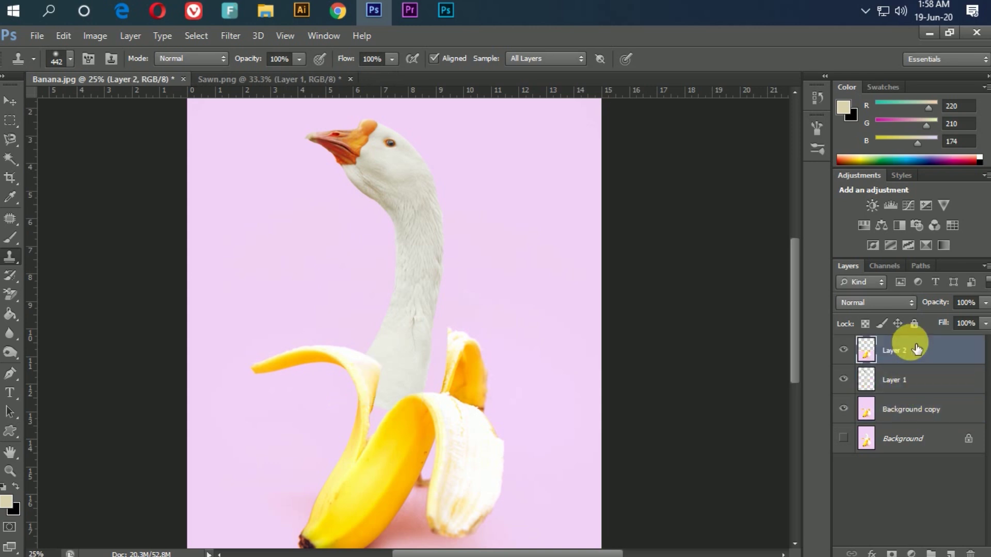
{"action": "left_click", "coordinate": [916, 380]}
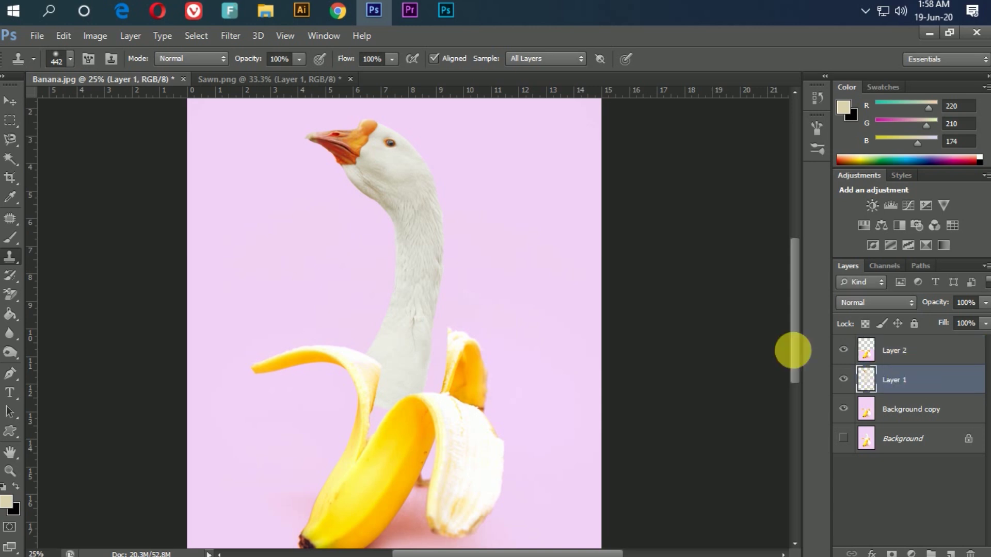
{"action": "left_click", "coordinate": [10, 102]}
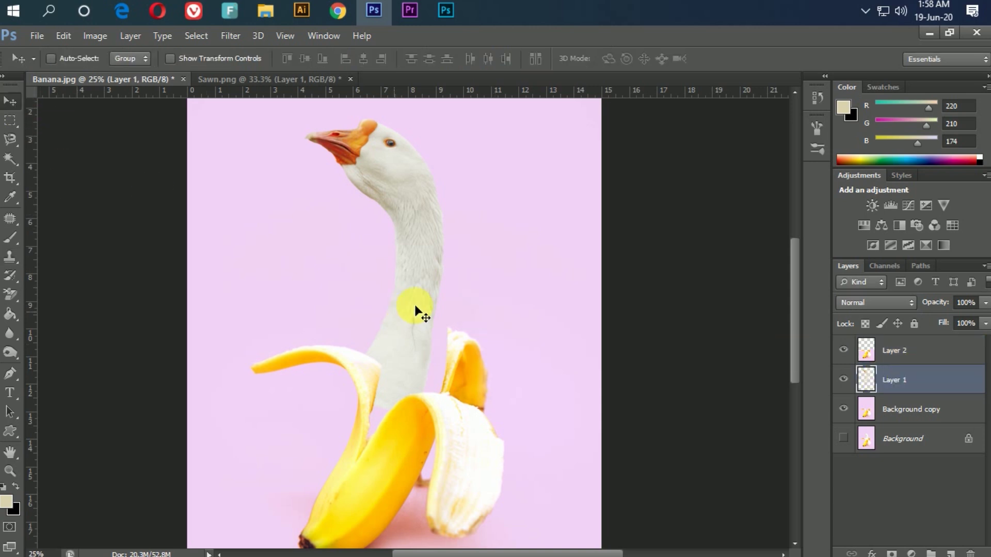
{"action": "left_click_drag", "start_coordinate": [426, 310], "coordinate": [442, 333]}
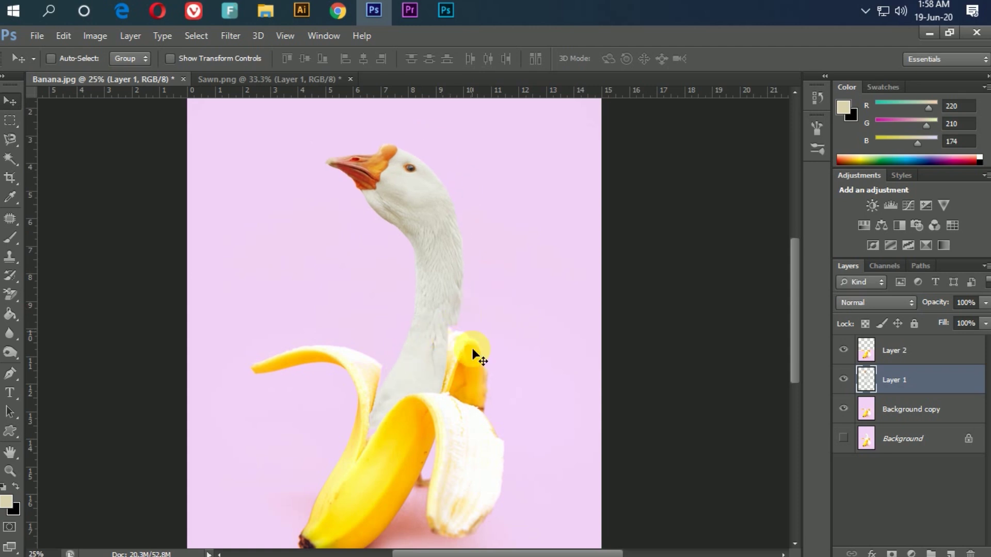
Step: Nudge the goose in Layer 1 slightly down and left so its neck sits between the peel flaps
{"action": "left_click_drag", "start_coordinate": [301, 296], "coordinate": [539, 504]}
{"action": "left_click", "coordinate": [562, 469]}
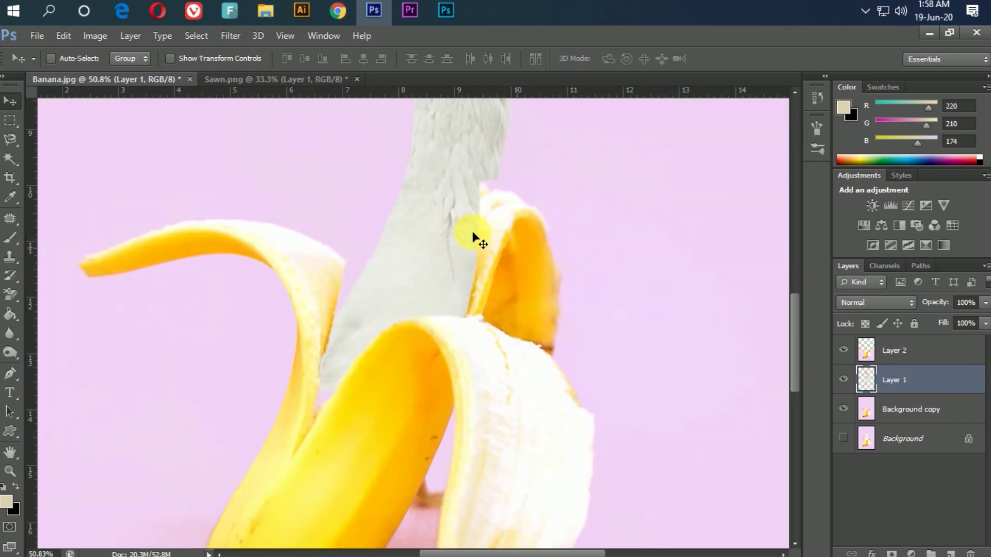
{"action": "left_click_drag", "start_coordinate": [426, 211], "coordinate": [443, 260]}
{"action": "left_click", "coordinate": [463, 278], "text": "alt"}
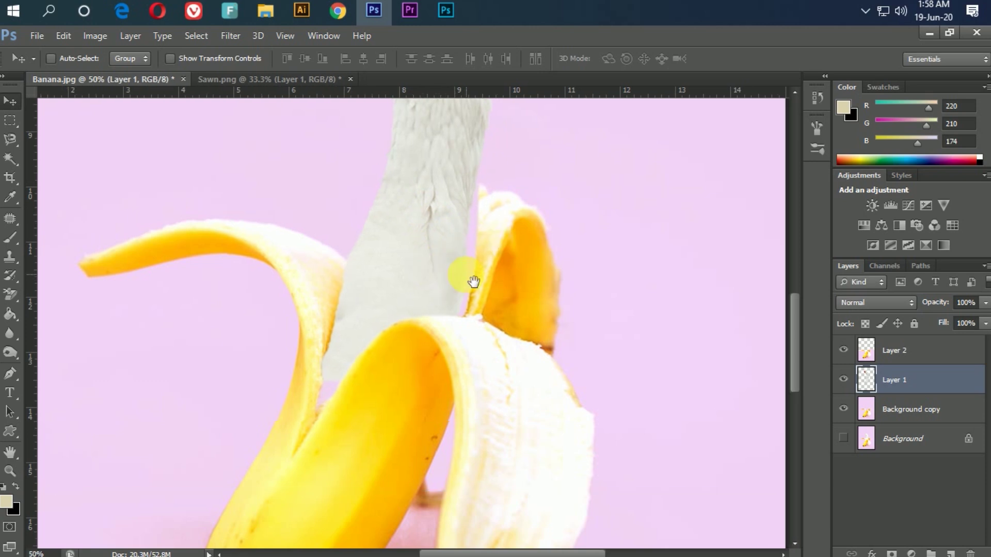
{"action": "left_click", "coordinate": [450, 283], "text": "alt"}
{"action": "left_click_drag", "start_coordinate": [522, 257], "coordinate": [535, 453]}
{"action": "left_click", "coordinate": [494, 342], "text": "alt"}
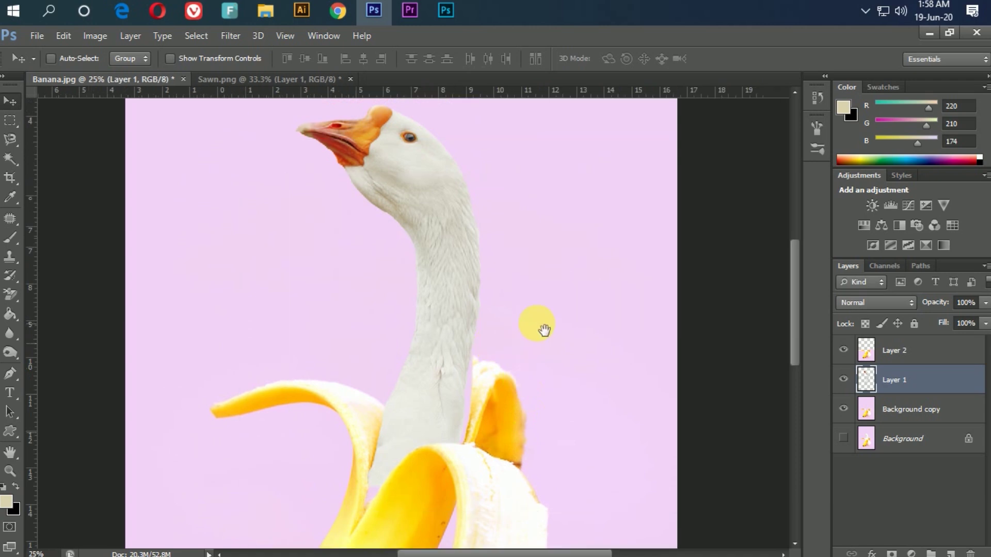
Step: Start a Free Transform on the goose in Layer 1 and rotate it to -1.48°
{"action": "left_click", "coordinate": [64, 36]}
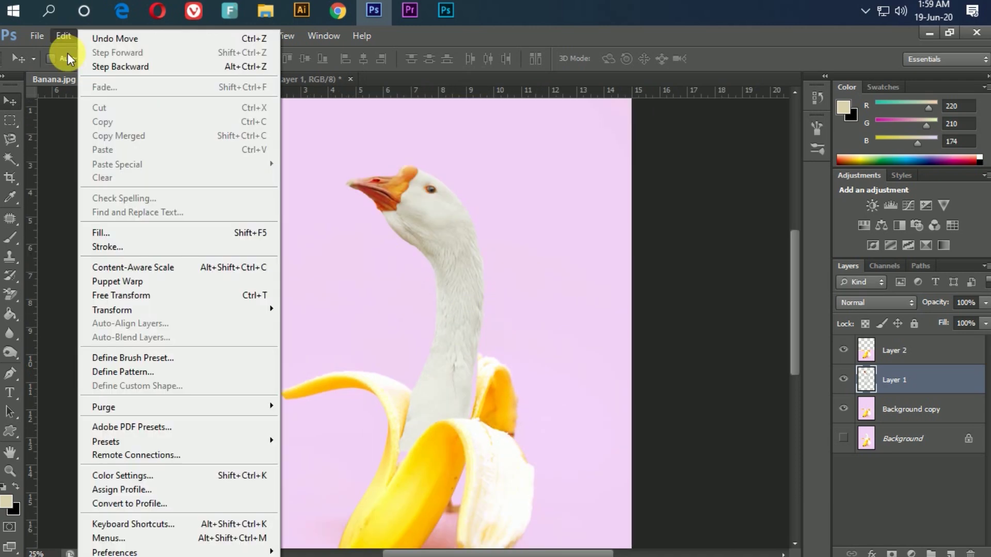
{"action": "left_click", "coordinate": [213, 294]}
{"action": "left_click_drag", "start_coordinate": [513, 162], "coordinate": [515, 145]}
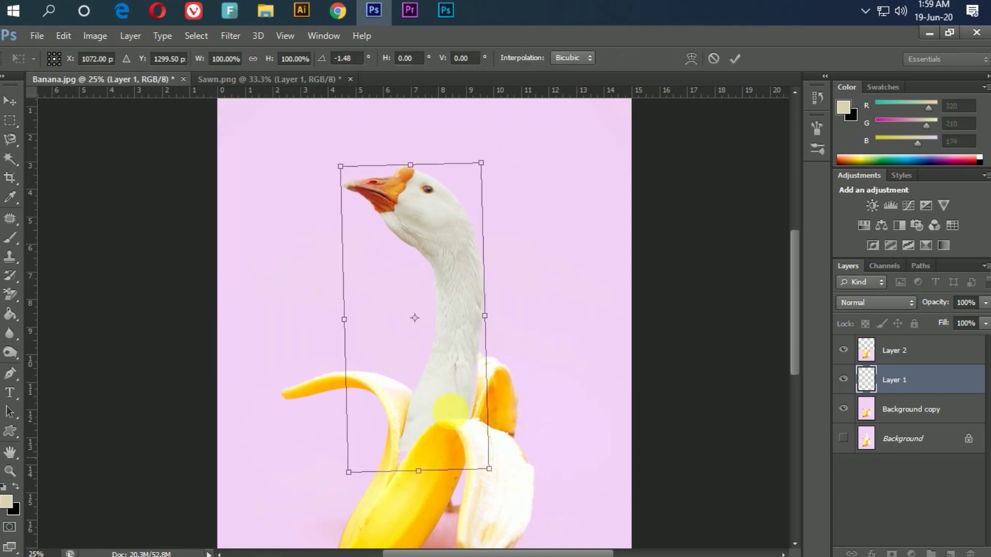
Step: Enlarge the goose to about 121.45% width and 129.28% height, keep its neck inside the peel, and apply the transform
{"action": "left_click_drag", "start_coordinate": [493, 476], "coordinate": [505, 509]}
{"action": "left_click_drag", "start_coordinate": [470, 328], "coordinate": [450, 320]}
{"action": "left_click_drag", "start_coordinate": [328, 161], "coordinate": [314, 132]}
{"action": "mouse_move", "coordinate": [479, 135]}
{"action": "left_mouse_down"}
{"action": "mouse_move", "coordinate": [491, 120]}
{"action": "mouse_move", "coordinate": [497, 133]}
{"action": "left_mouse_up"}
{"action": "left_click_drag", "start_coordinate": [418, 517], "coordinate": [417, 521]}
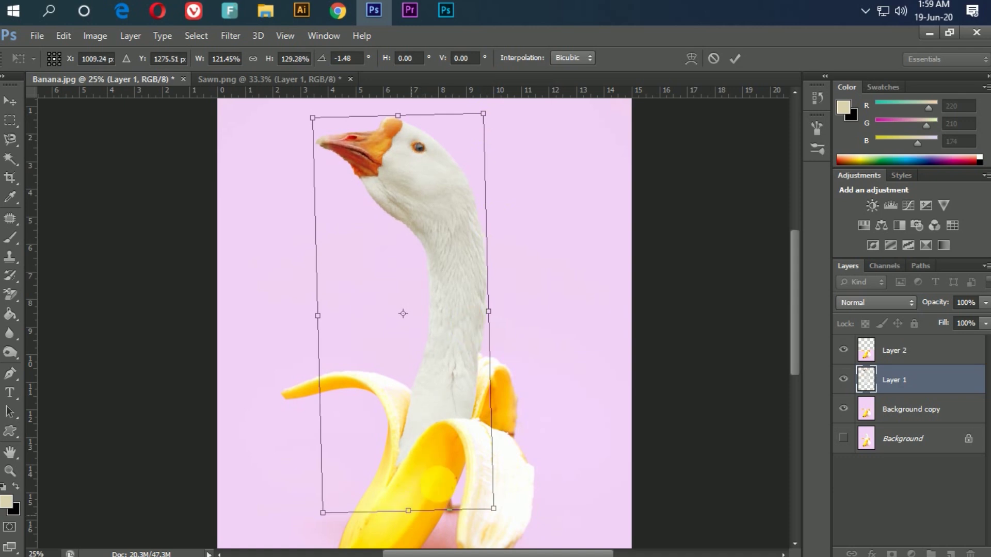
{"action": "left_click", "coordinate": [491, 398]}
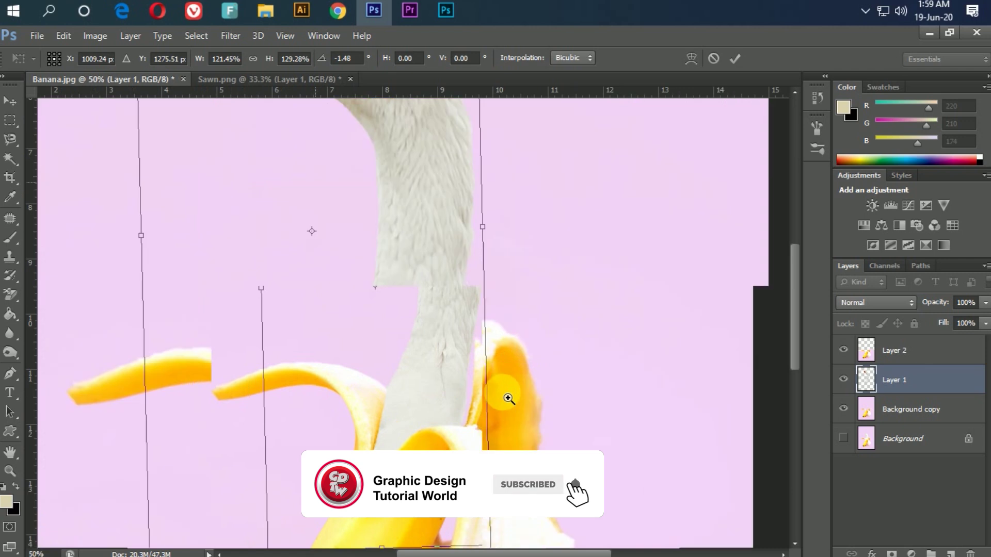
{"action": "left_click", "coordinate": [459, 353]}
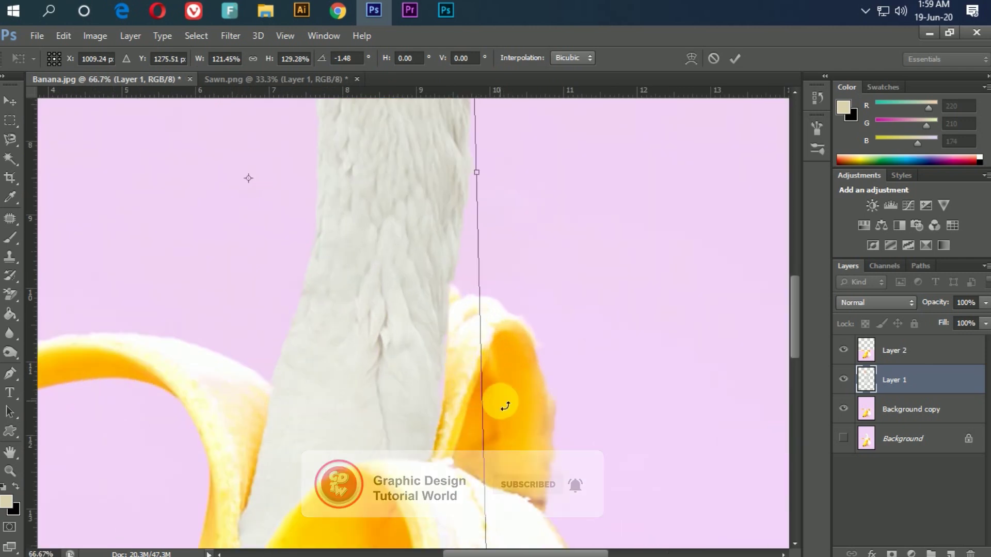
{"action": "left_click_drag", "start_coordinate": [463, 390], "coordinate": [472, 326]}
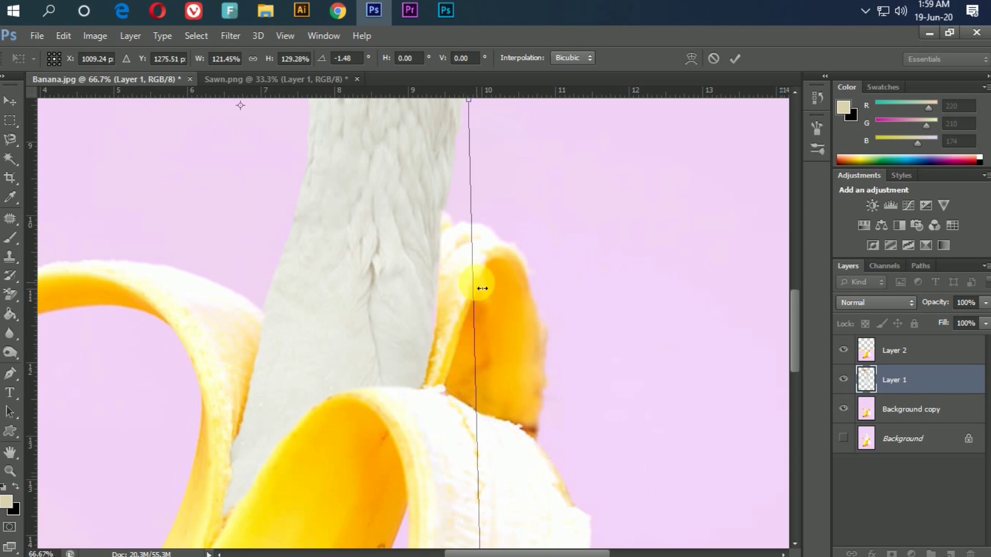
{"action": "left_click", "coordinate": [333, 397], "text": "alt"}
{"action": "left_click", "coordinate": [471, 327], "text": "alt"}
{"action": "left_click_drag", "start_coordinate": [471, 284], "coordinate": [555, 450]}
{"action": "left_click_drag", "start_coordinate": [551, 314], "coordinate": [555, 368]}
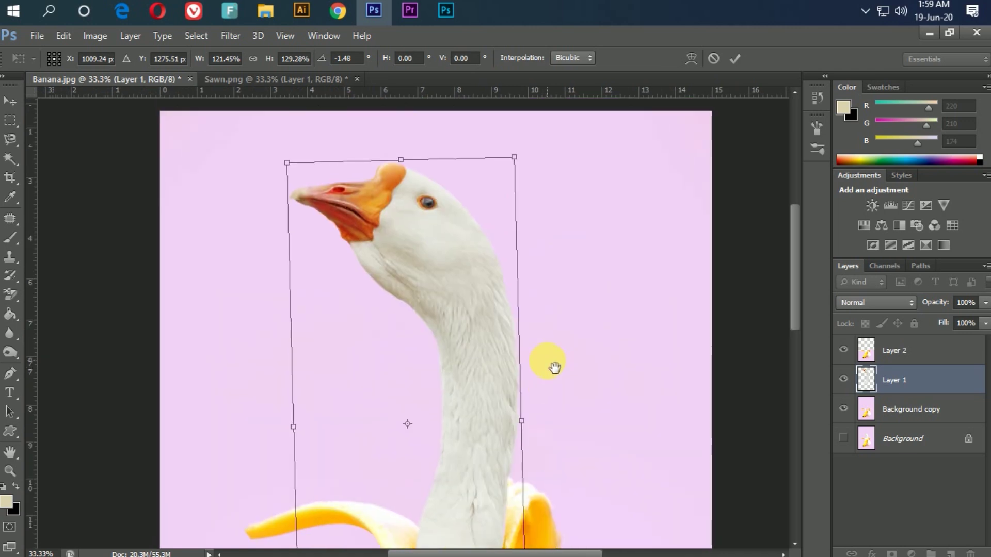
{"action": "left_click", "coordinate": [735, 58]}
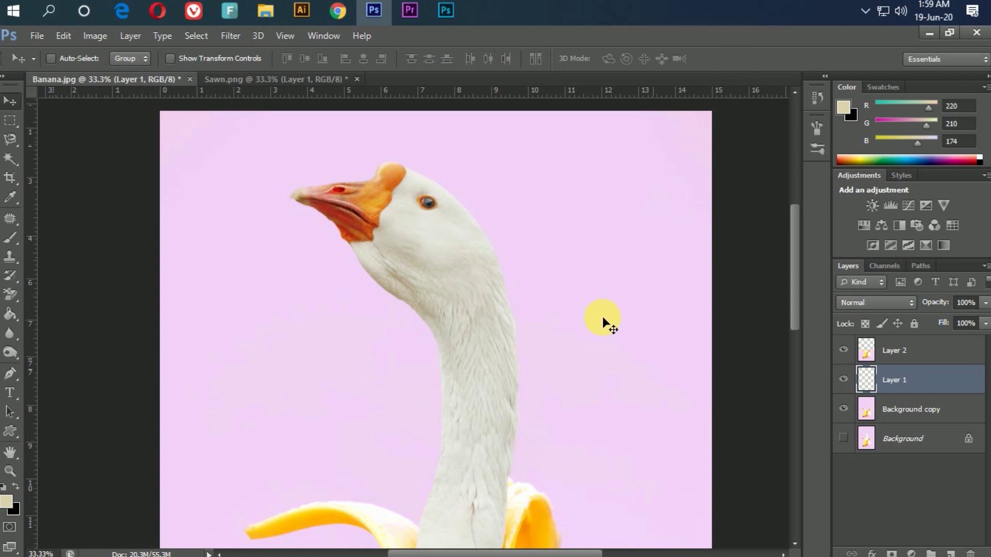
Step: Add a Brightness/Contrast adjustment clipped to Layer 1 with brightness 19 and contrast 15
{"action": "left_click_drag", "start_coordinate": [501, 424], "coordinate": [521, 274]}
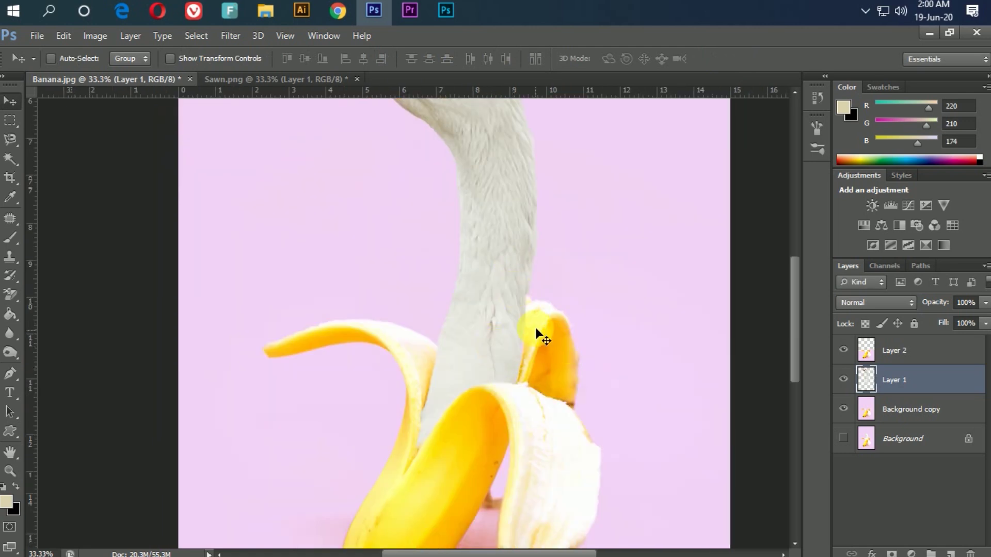
{"action": "scroll", "coordinate": [536, 325], "scroll_direction": "up", "scroll_amount": 2}
{"action": "scroll", "coordinate": [536, 325], "scroll_direction": "up", "scroll_amount": 5}
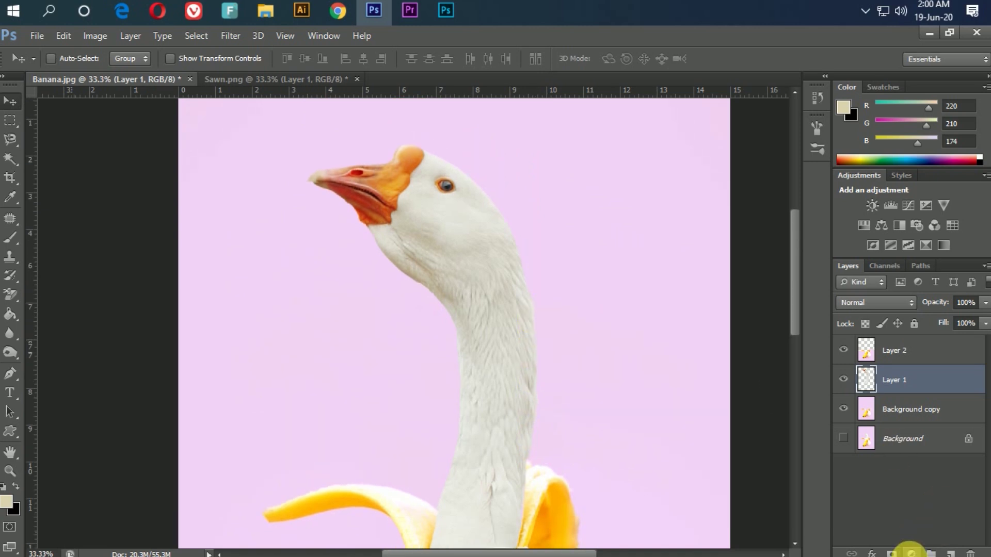
{"action": "left_click", "coordinate": [913, 553]}
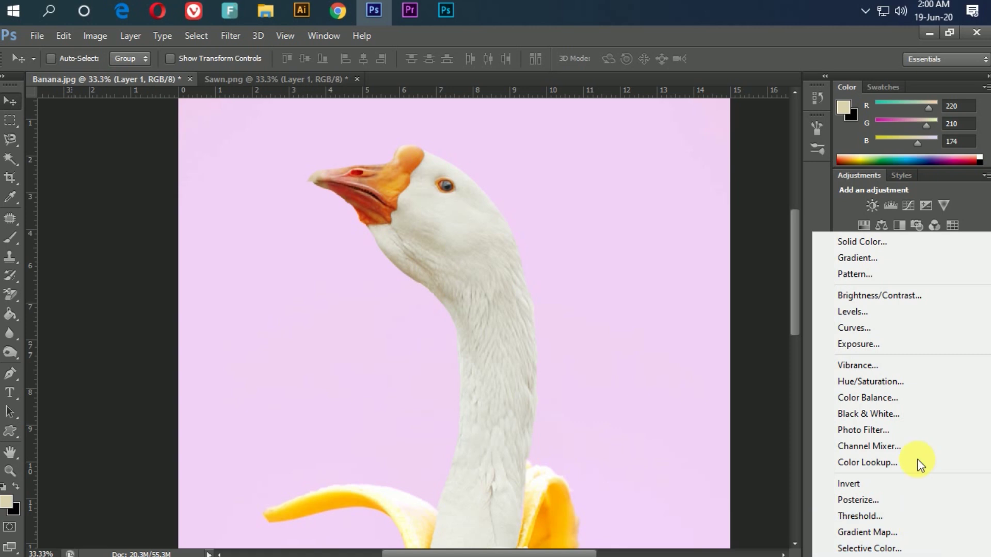
{"action": "left_click", "coordinate": [889, 293]}
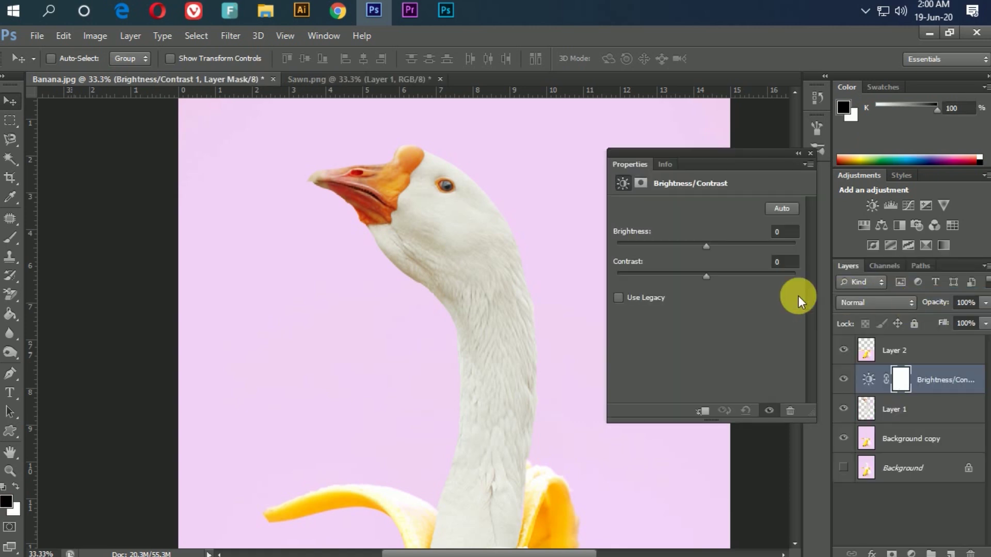
{"action": "left_click_drag", "start_coordinate": [711, 246], "coordinate": [713, 245]}
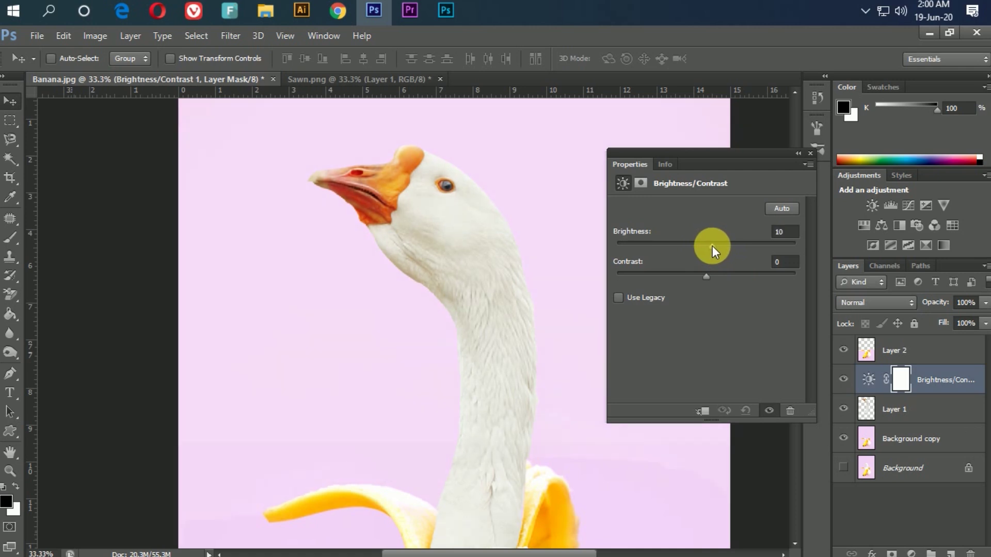
{"action": "left_click", "coordinate": [703, 411]}
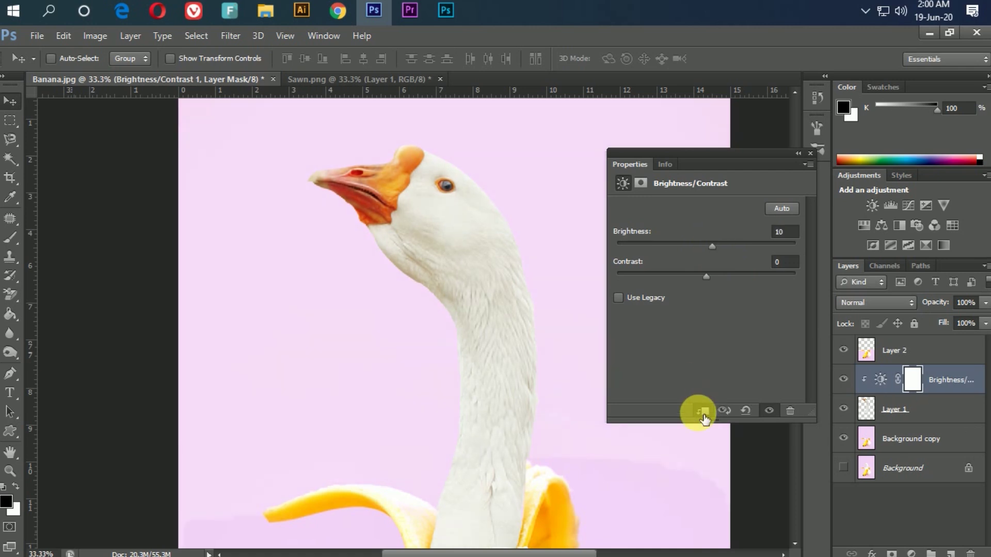
{"action": "left_click_drag", "start_coordinate": [718, 246], "coordinate": [719, 280]}
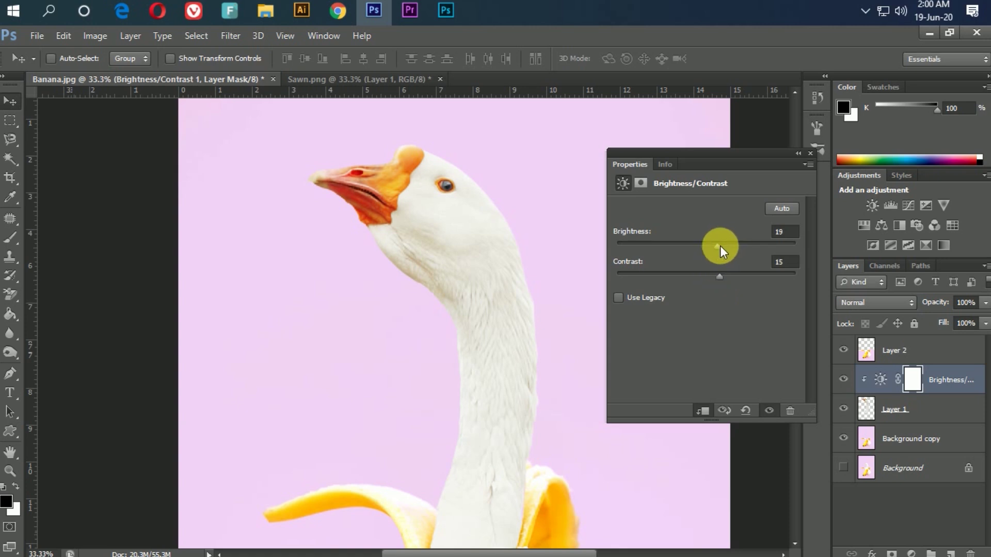
{"action": "left_click", "coordinate": [809, 154]}
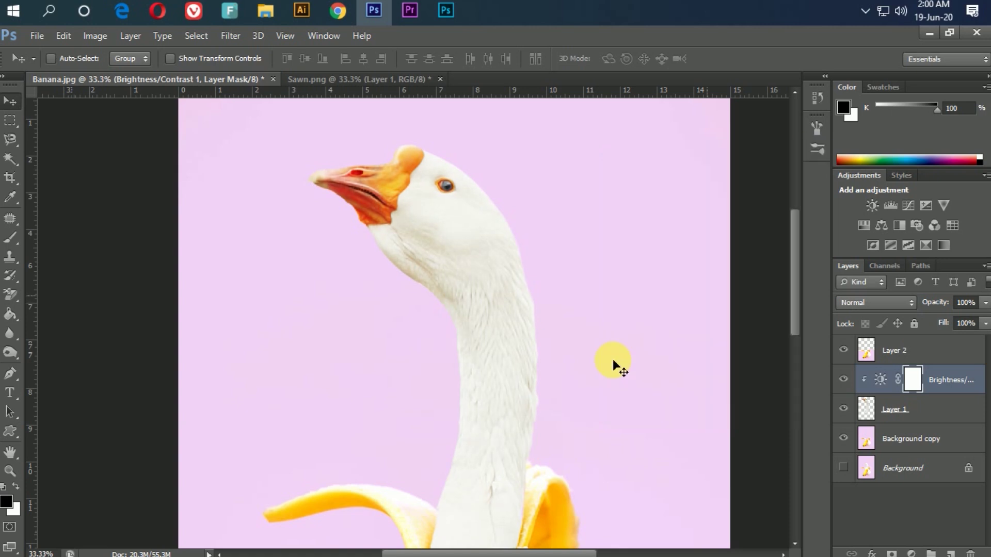
Step: Add a Color Balance adjustment clipped to Layer 1 with midtones Magenta/Green at -13
{"action": "left_click_drag", "start_coordinate": [589, 413], "coordinate": [606, 287]}
{"action": "left_click_drag", "start_coordinate": [587, 361], "coordinate": [592, 321]}
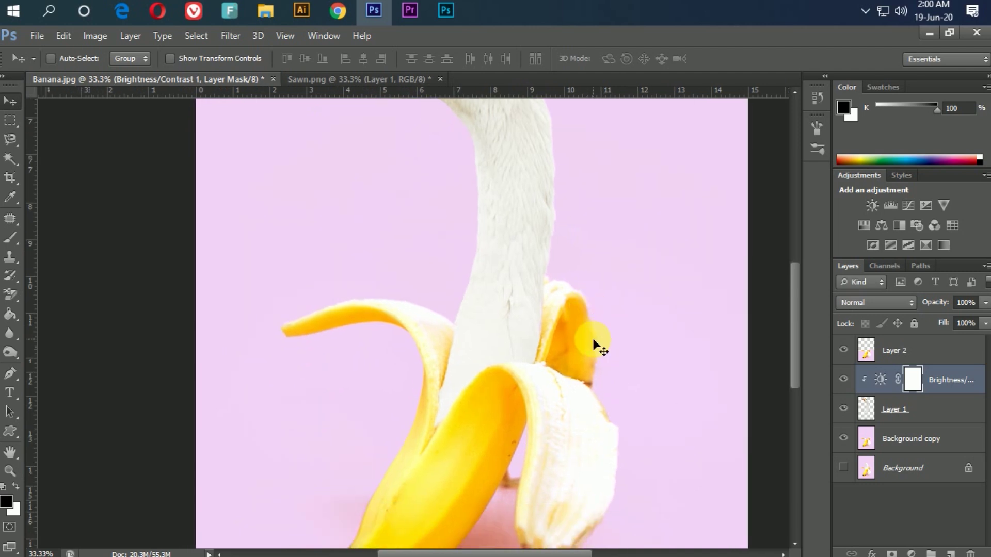
{"action": "left_click_drag", "start_coordinate": [593, 274], "coordinate": [599, 345]}
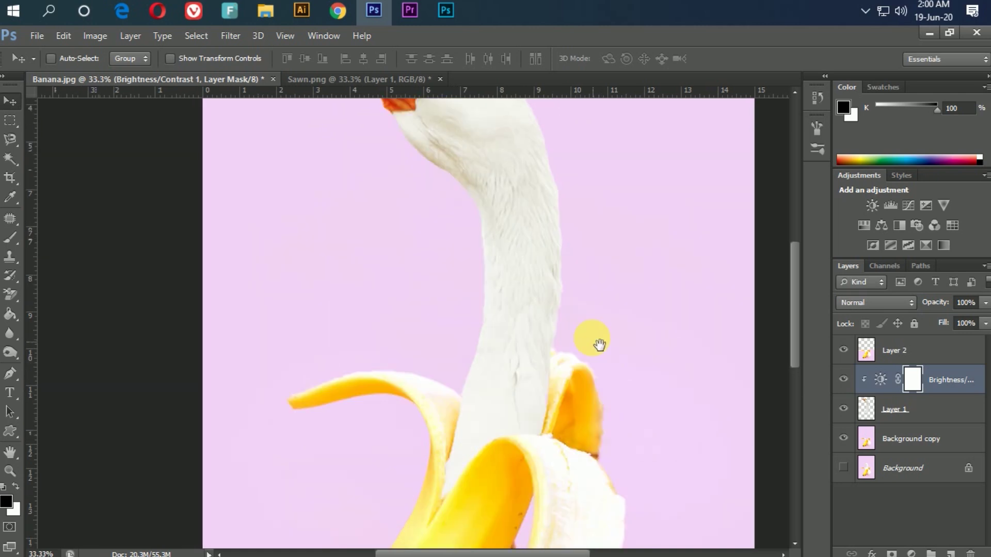
{"action": "left_click", "coordinate": [534, 299], "text": "alt"}
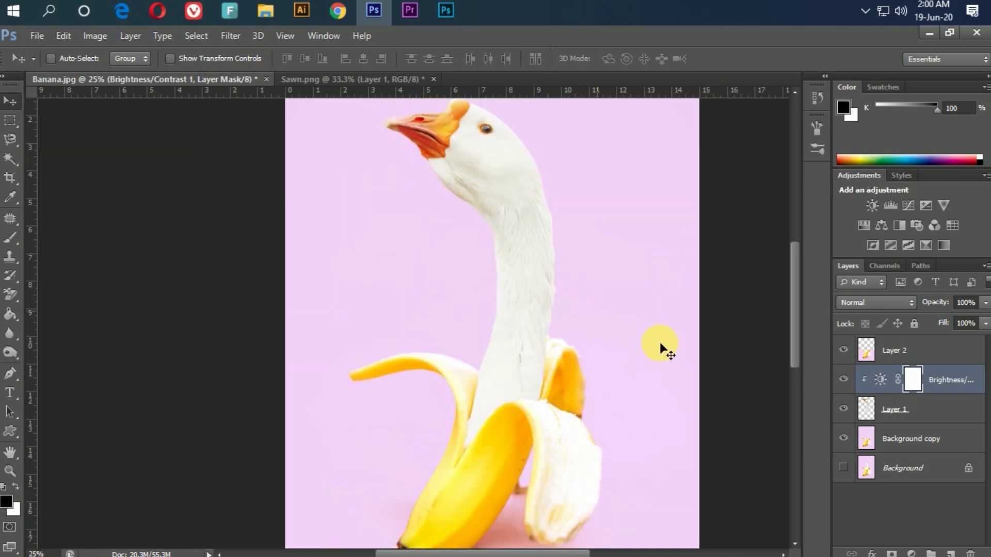
{"action": "left_click", "coordinate": [924, 422]}
{"action": "left_click", "coordinate": [911, 554]}
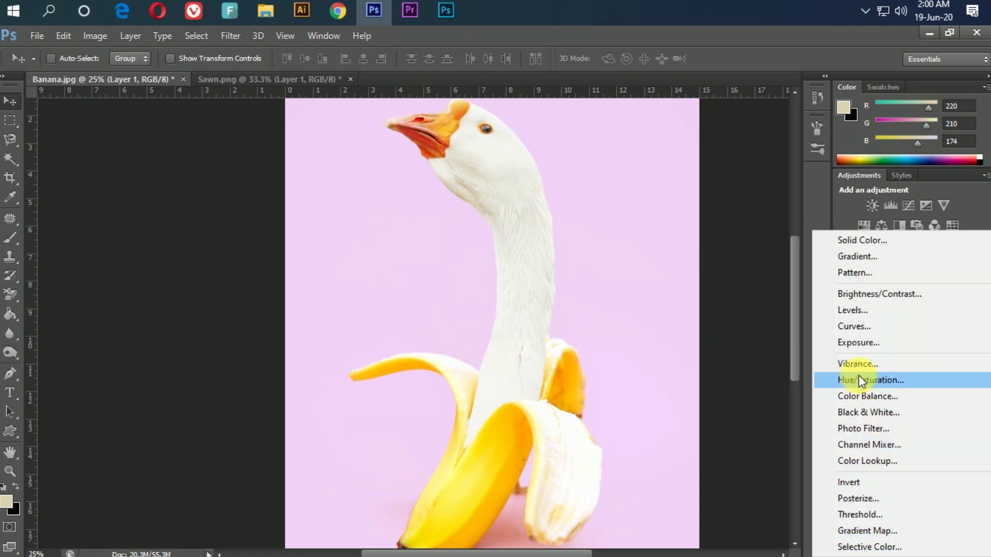
{"action": "left_click", "coordinate": [891, 397]}
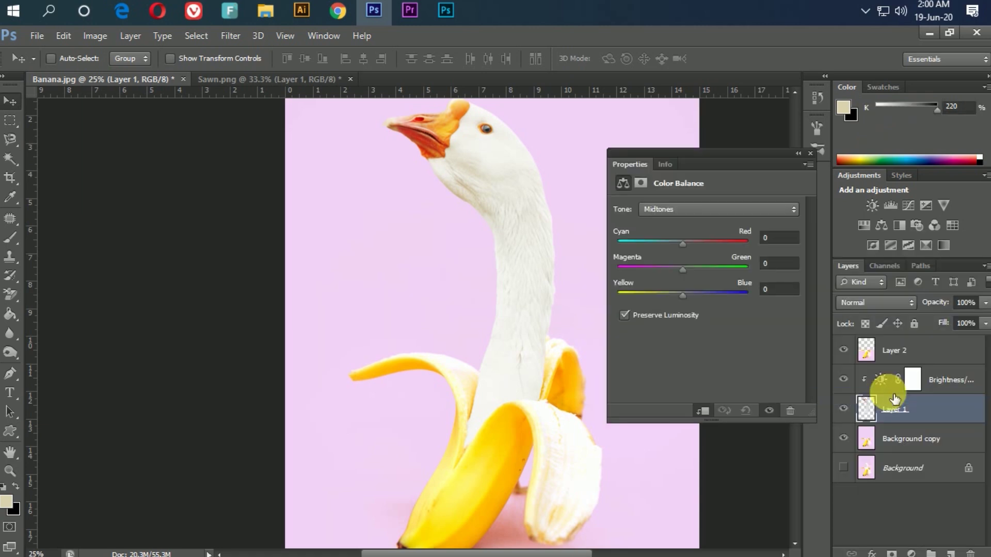
{"action": "left_click_drag", "start_coordinate": [680, 272], "coordinate": [677, 271]}
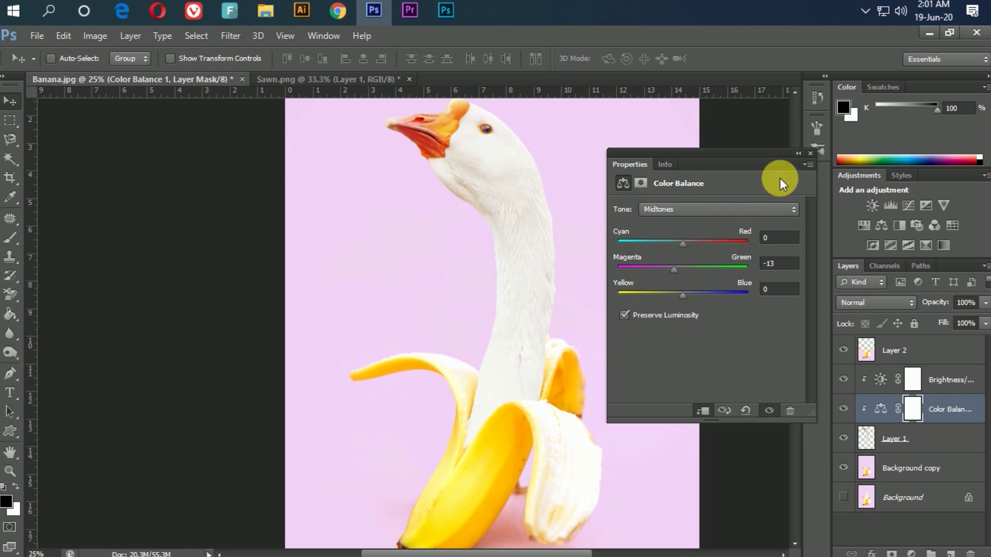
{"action": "left_click", "coordinate": [812, 154]}
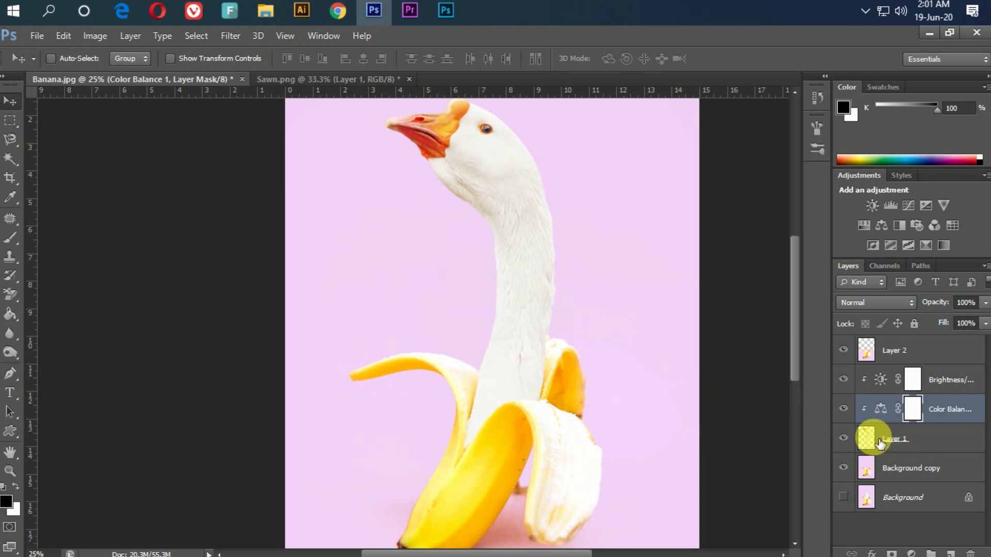
Step: Load the goose outline of Layer 1 as a selection and create a new layer directly above Background copy
{"action": "left_click", "coordinate": [867, 442], "text": "ctrl"}
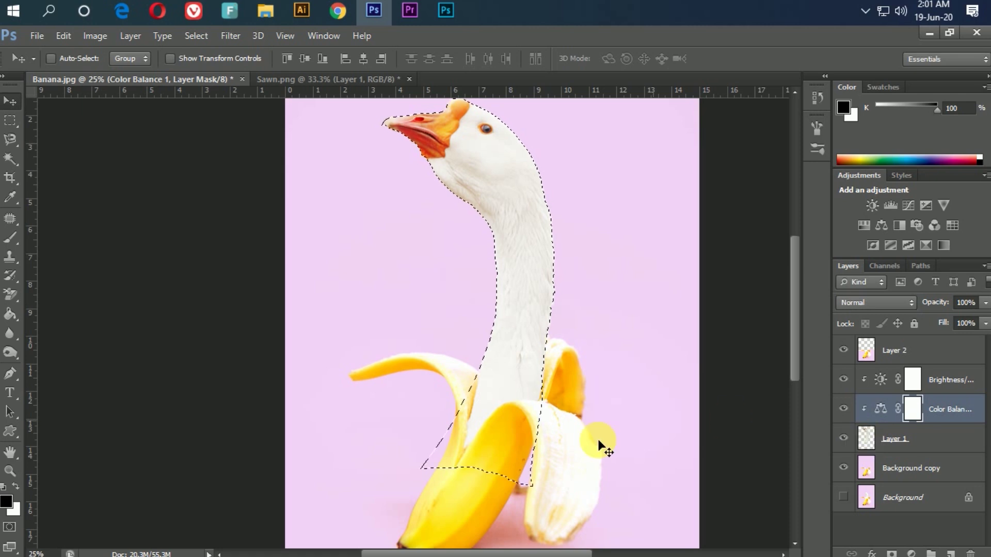
{"action": "left_click", "coordinate": [870, 442]}
{"action": "left_click", "coordinate": [912, 467]}
{"action": "left_click", "coordinate": [952, 553]}
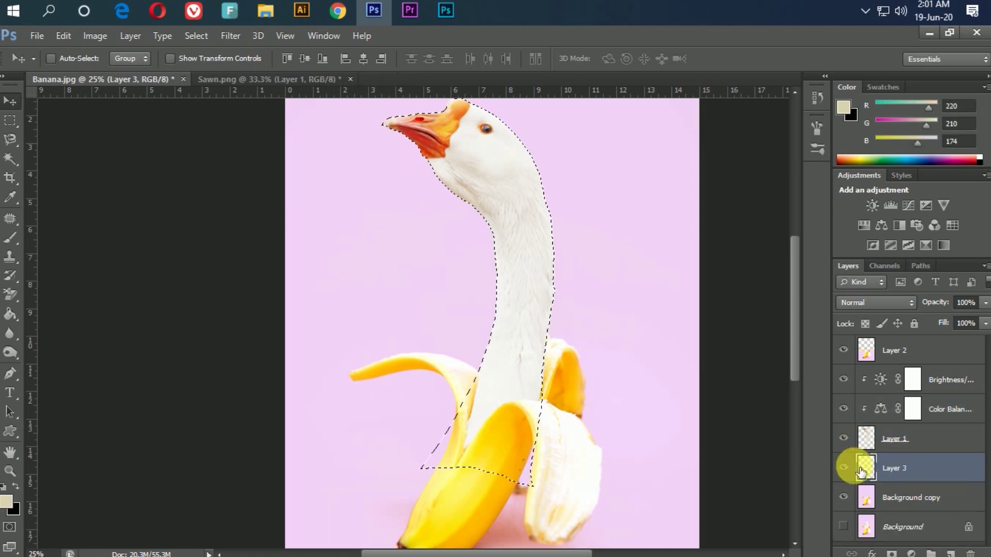
Step: Fill the goose-shaped selection on Layer 3 with black and clear the selection
{"action": "left_click", "coordinate": [4, 486]}
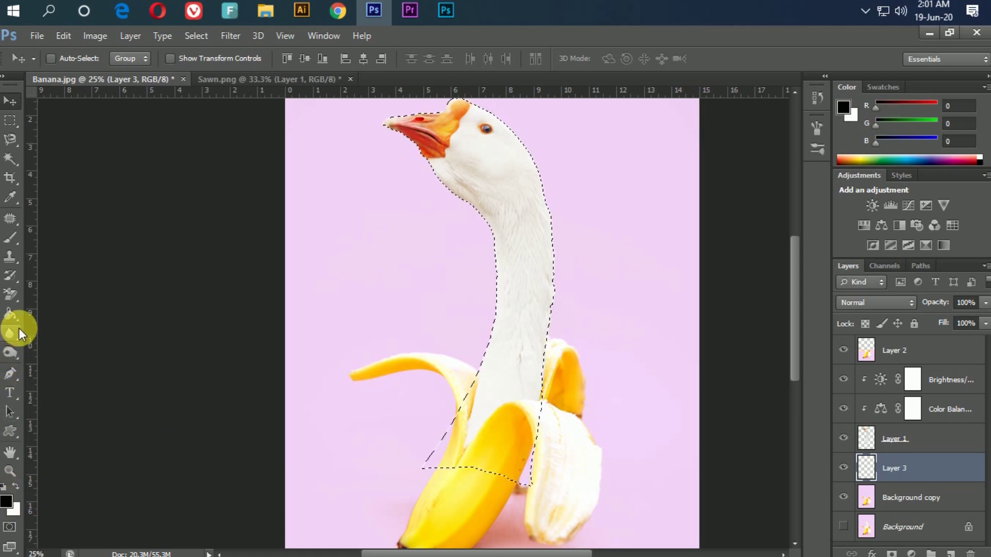
{"action": "left_click", "coordinate": [10, 315]}
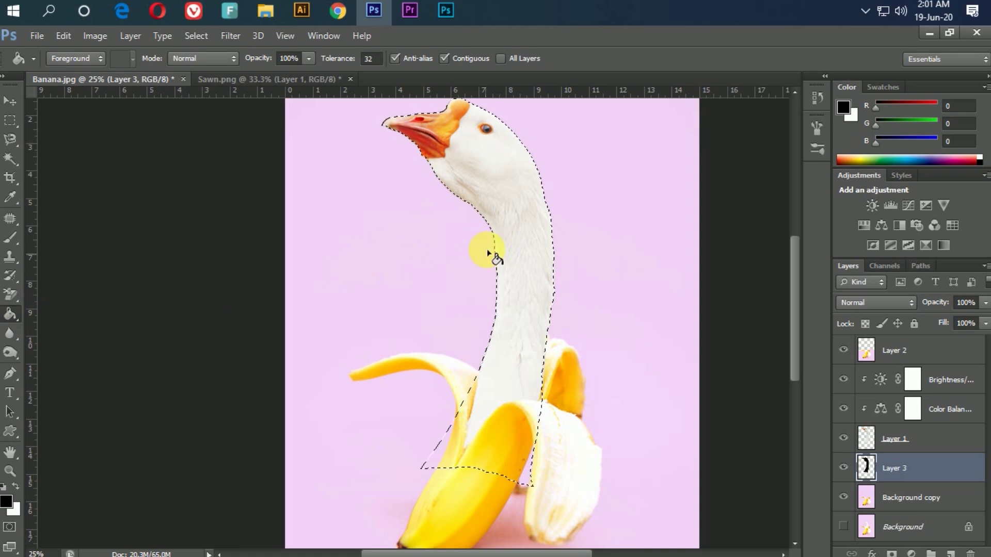
{"action": "left_click", "coordinate": [196, 35]}
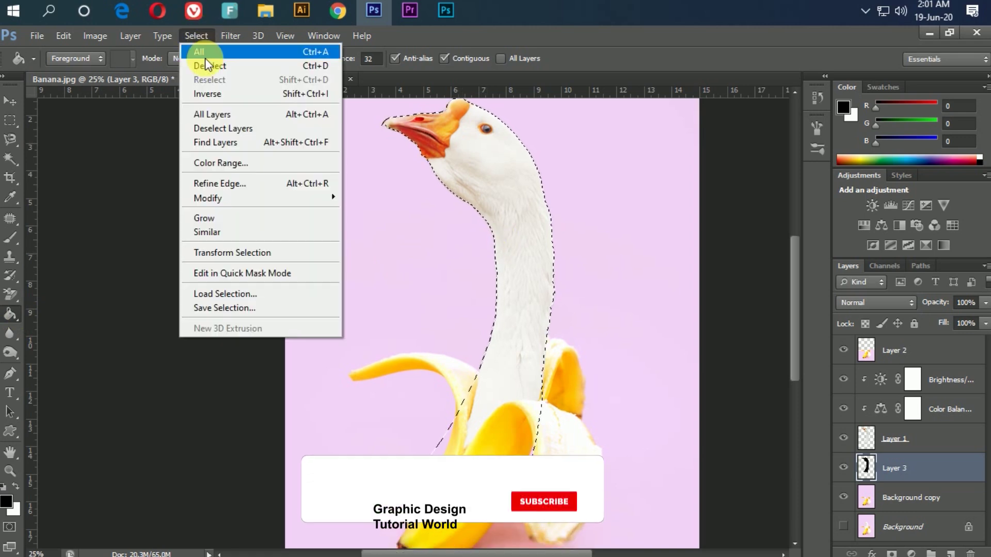
{"action": "left_click", "coordinate": [244, 64]}
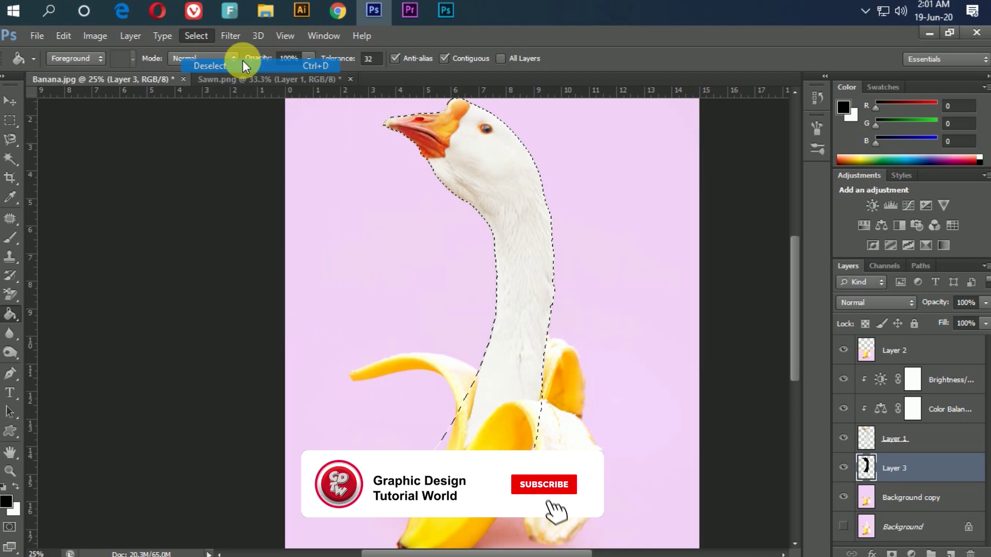
{"action": "left_click", "coordinate": [14, 105]}
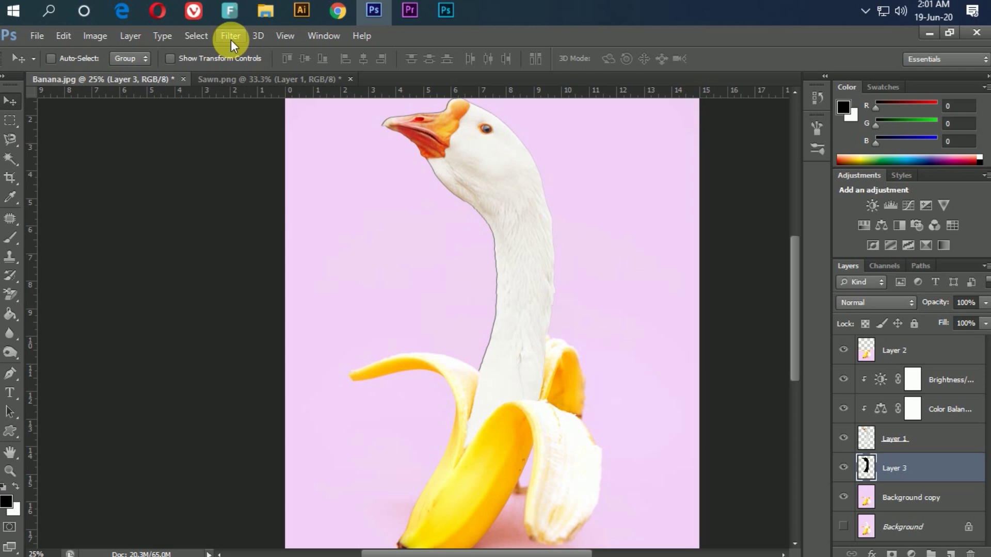
Step: Free-transform the black silhouette to about 91% height with a horizontal skew of about 5.8°, offsetting it behind the beak side, and apply it
{"action": "left_click", "coordinate": [64, 35]}
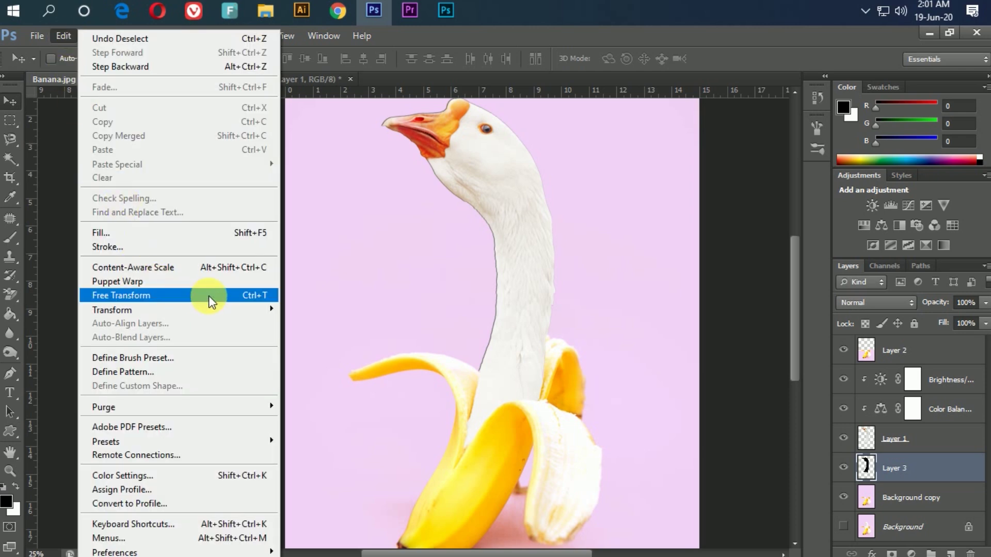
{"action": "left_click", "coordinate": [221, 302]}
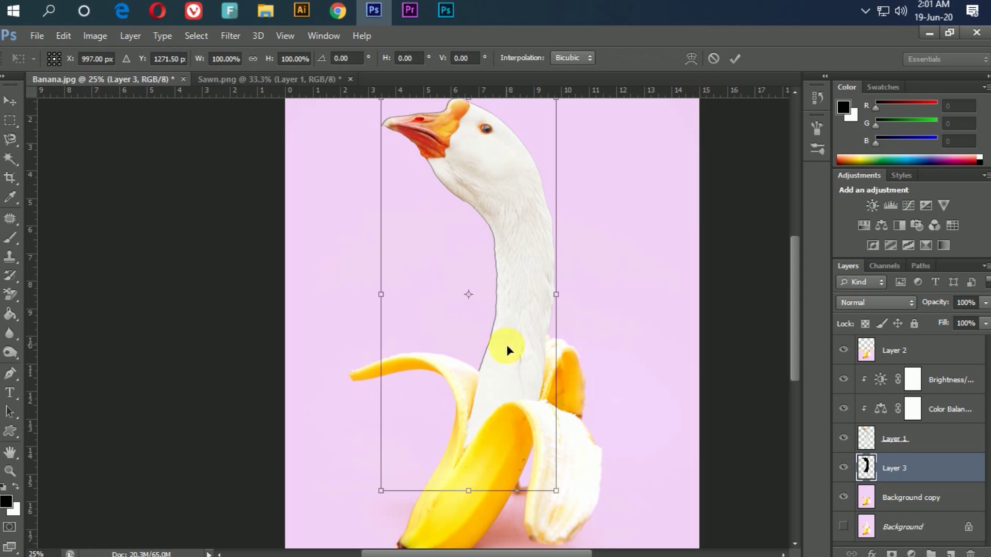
{"action": "key", "text": "ctrl+minus"}
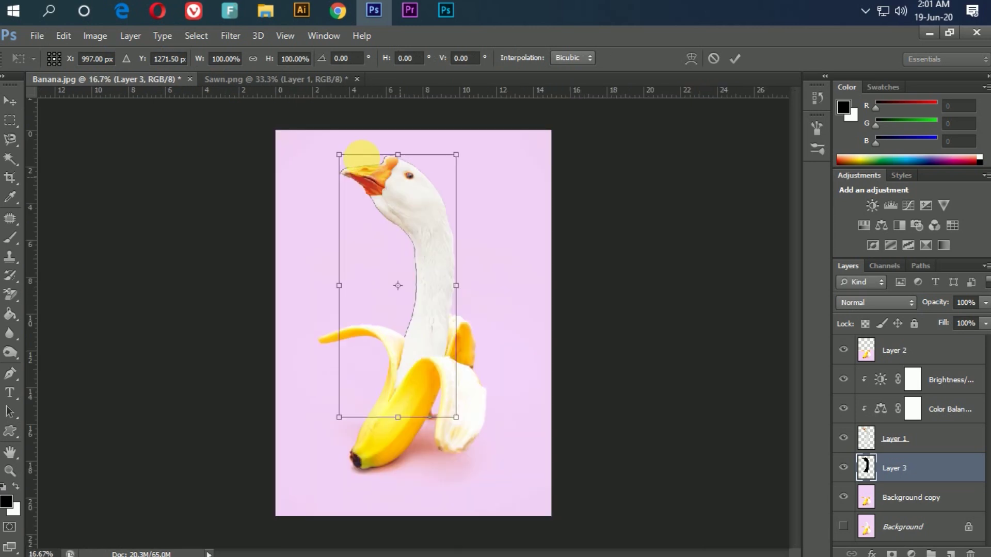
{"action": "scroll", "coordinate": [427, 244], "scroll_direction": "up", "scroll_amount": 1}
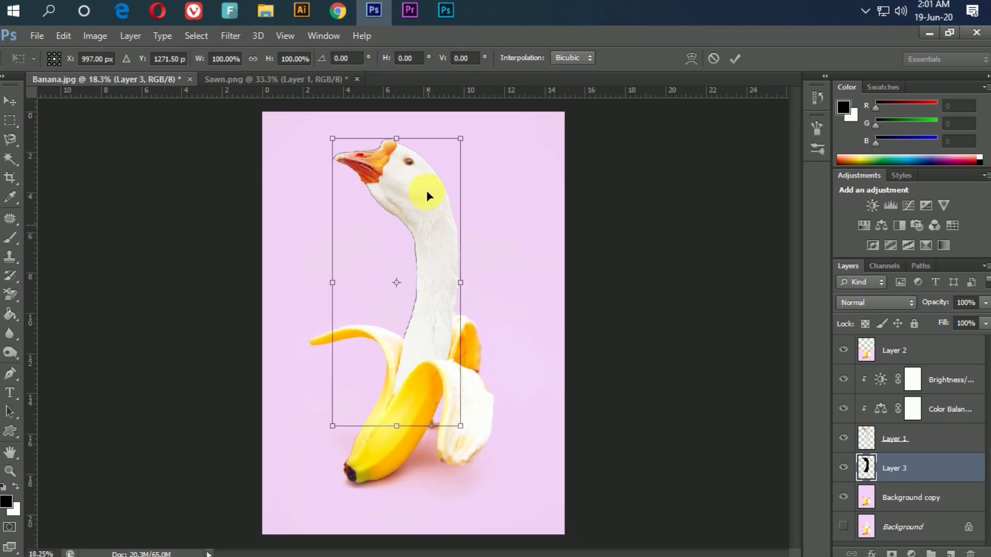
{"action": "left_click_drag", "start_coordinate": [397, 139], "coordinate": [363, 165]}
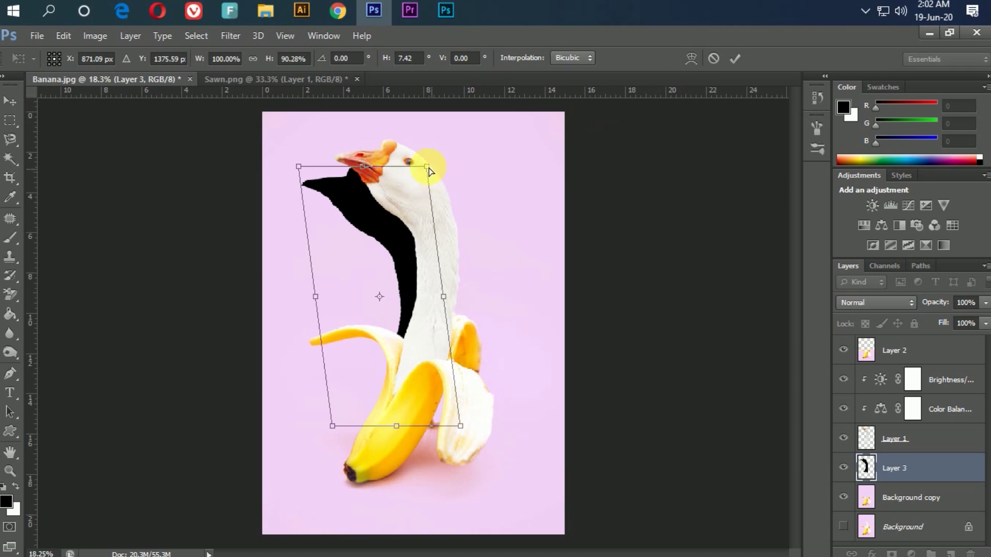
{"action": "left_click_drag", "start_coordinate": [366, 172], "coordinate": [375, 169]}
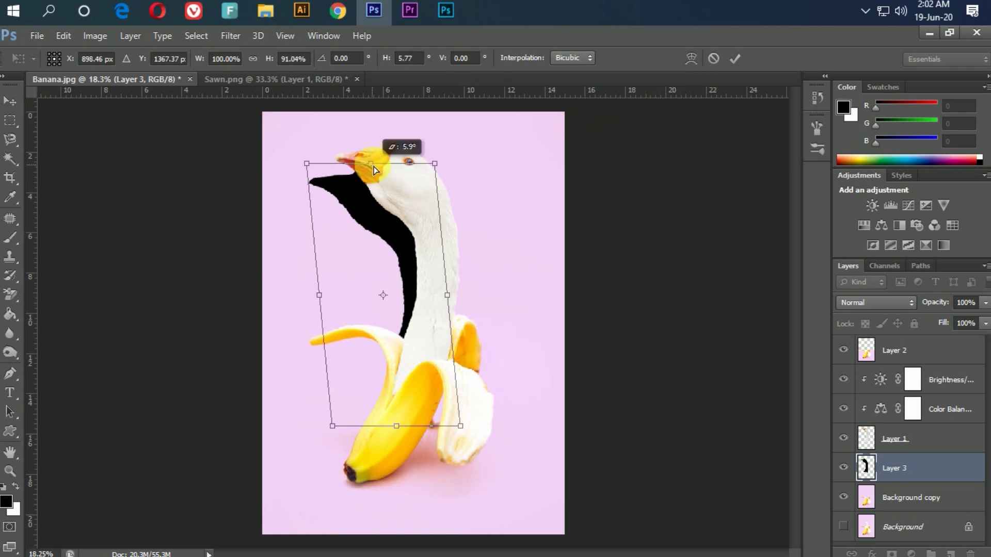
{"action": "left_click", "coordinate": [733, 58]}
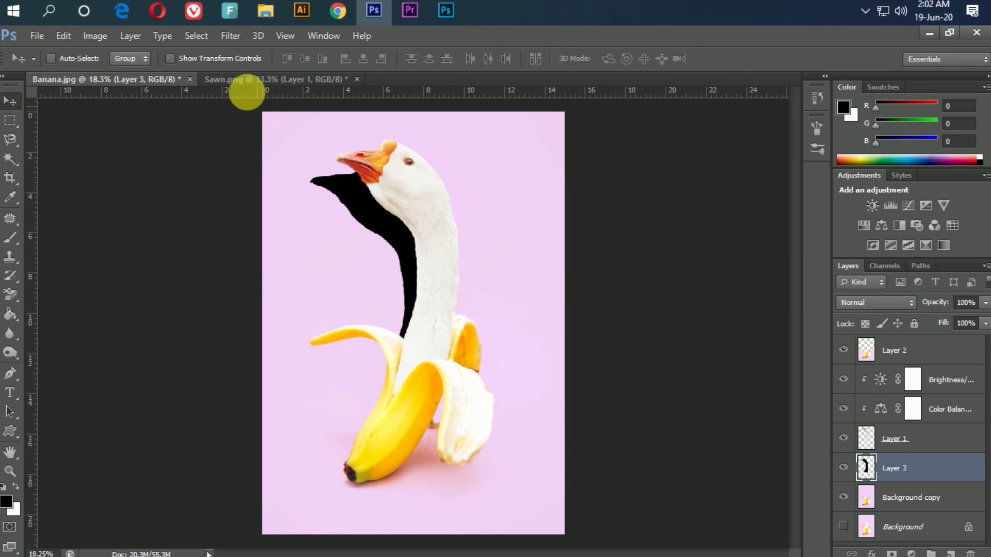
Step: Soften the black silhouette with a 55-pixel Gaussian Blur and lower Layer 3's opacity to 31%
{"action": "left_click", "coordinate": [228, 38]}
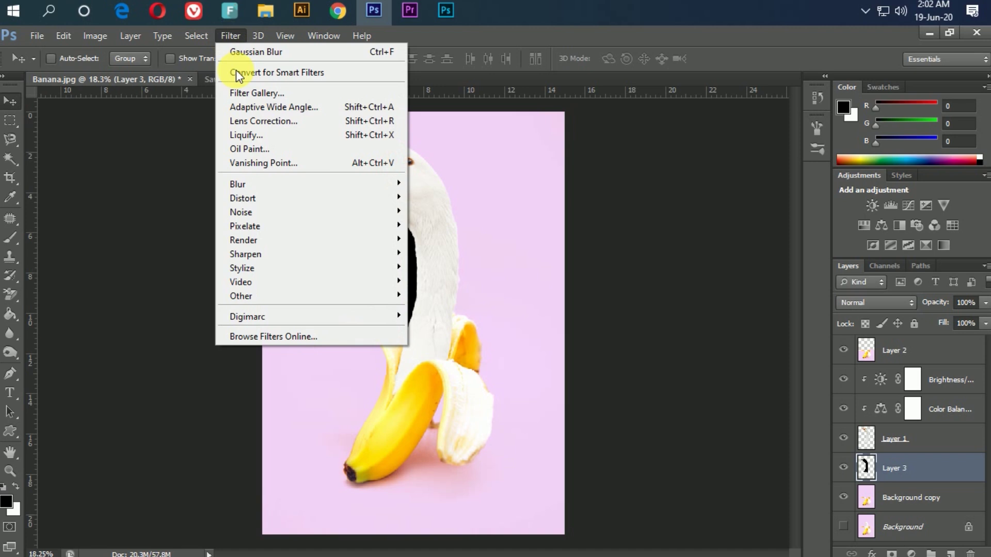
{"action": "mouse_move", "coordinate": [258, 181]}
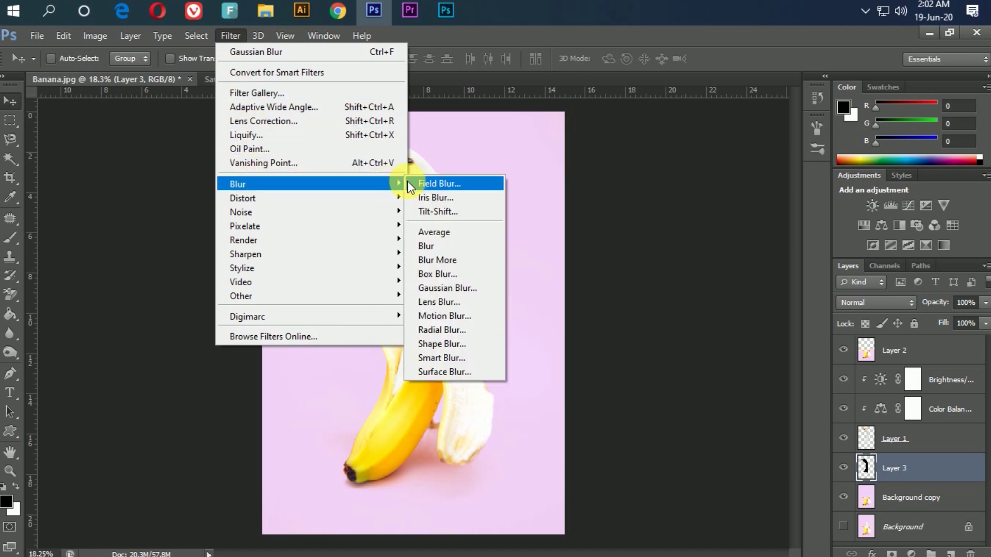
{"action": "left_click", "coordinate": [458, 291]}
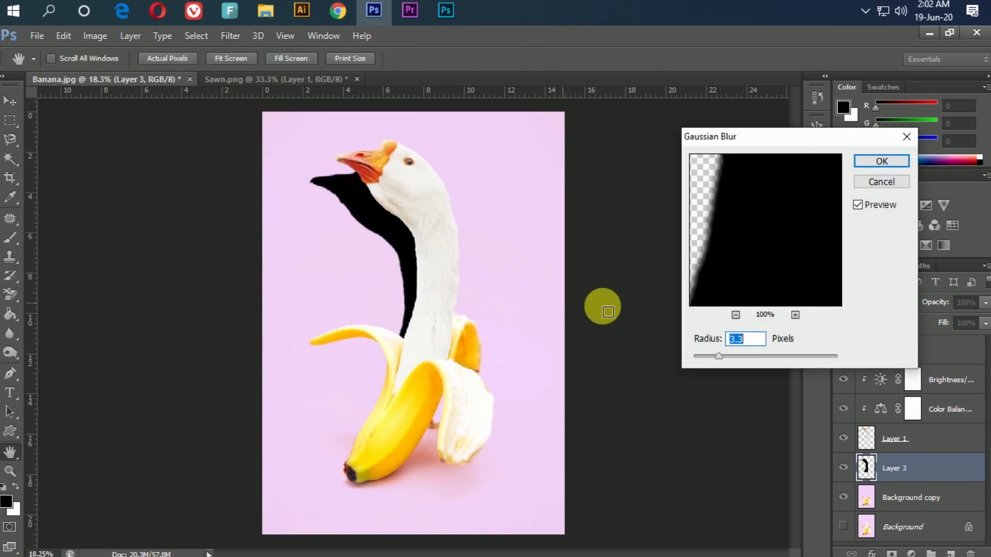
{"action": "left_click_drag", "start_coordinate": [729, 357], "coordinate": [735, 357]}
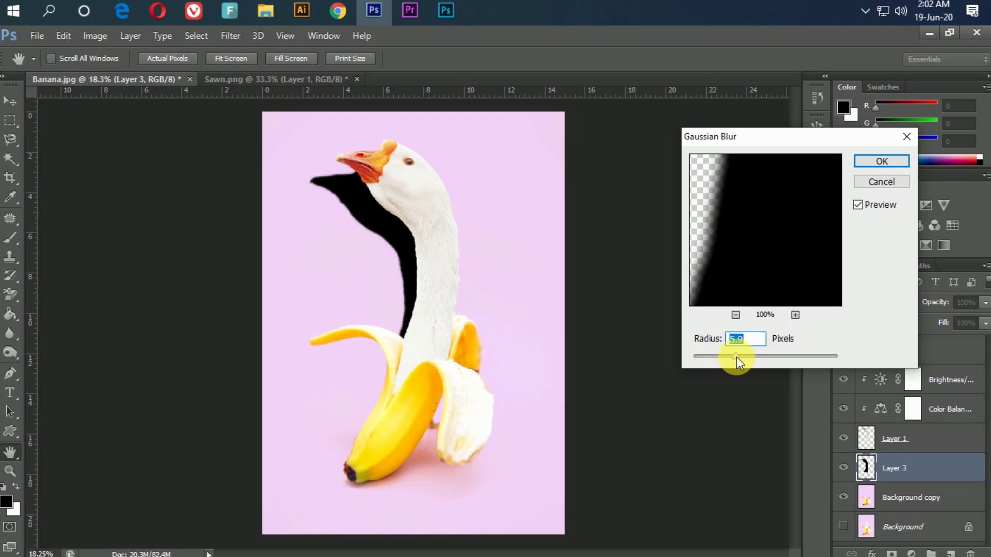
{"action": "left_click", "coordinate": [773, 357]}
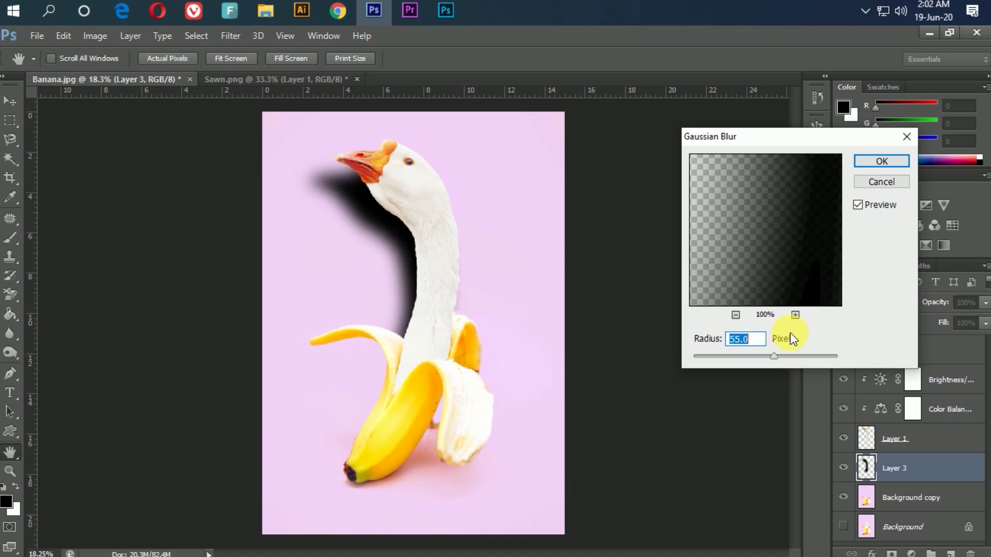
{"action": "left_click", "coordinate": [880, 161]}
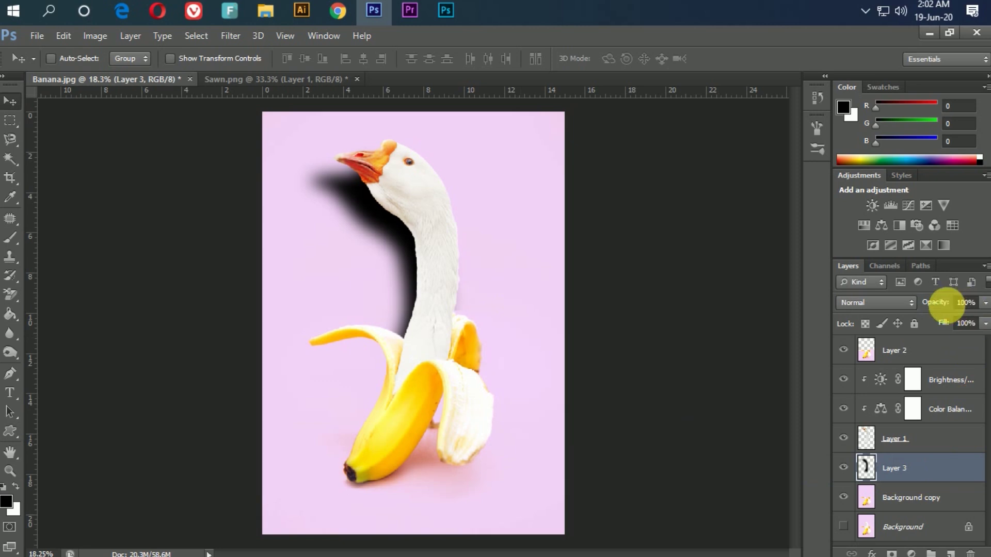
{"action": "left_click_drag", "start_coordinate": [938, 304], "coordinate": [898, 305]}
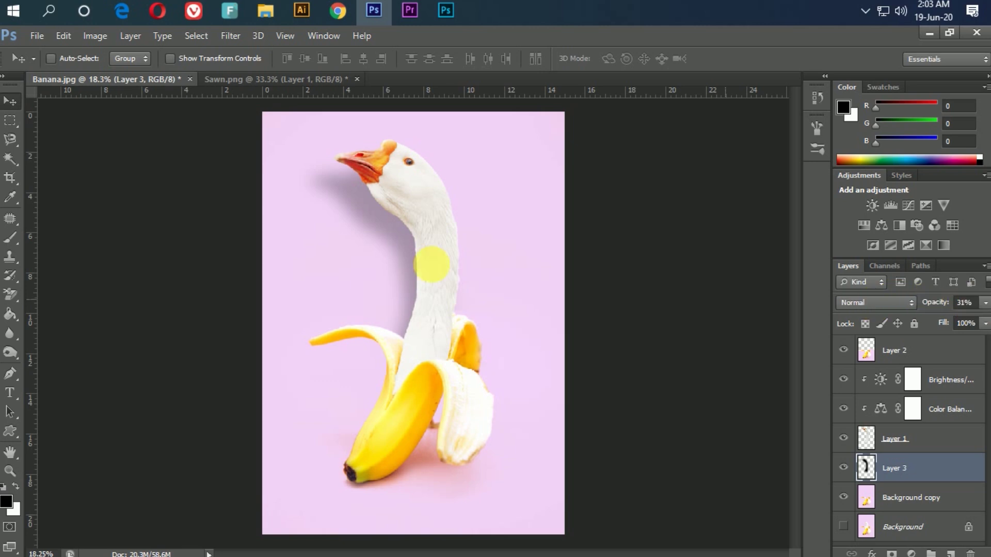
Step: Free-transform the blurred shadow to about 99.25% height with a horizontal skew of about -1.86°, bringing it closer to the goose, and apply it
{"action": "left_click", "coordinate": [66, 35]}
{"action": "left_click", "coordinate": [218, 295]}
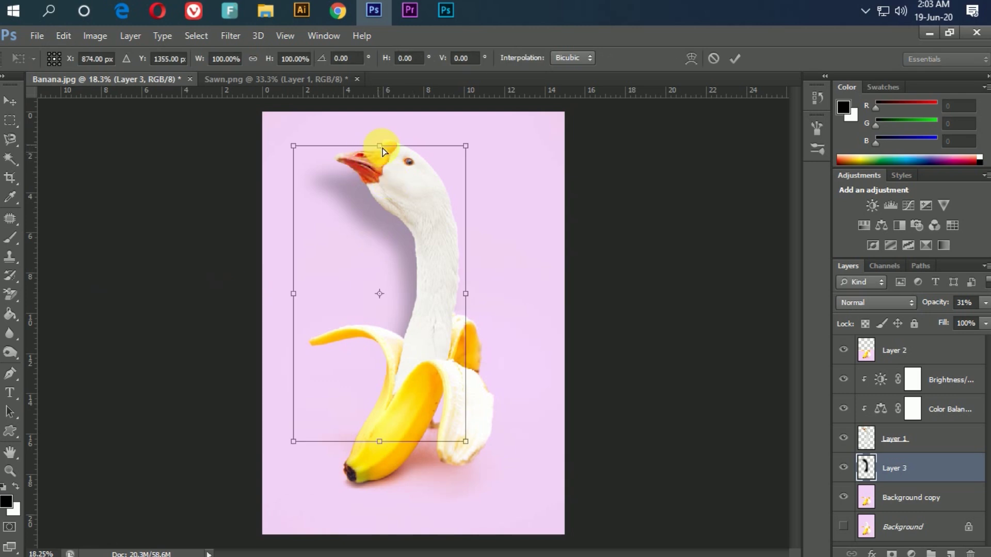
{"action": "left_click_drag", "start_coordinate": [383, 147], "coordinate": [386, 150]}
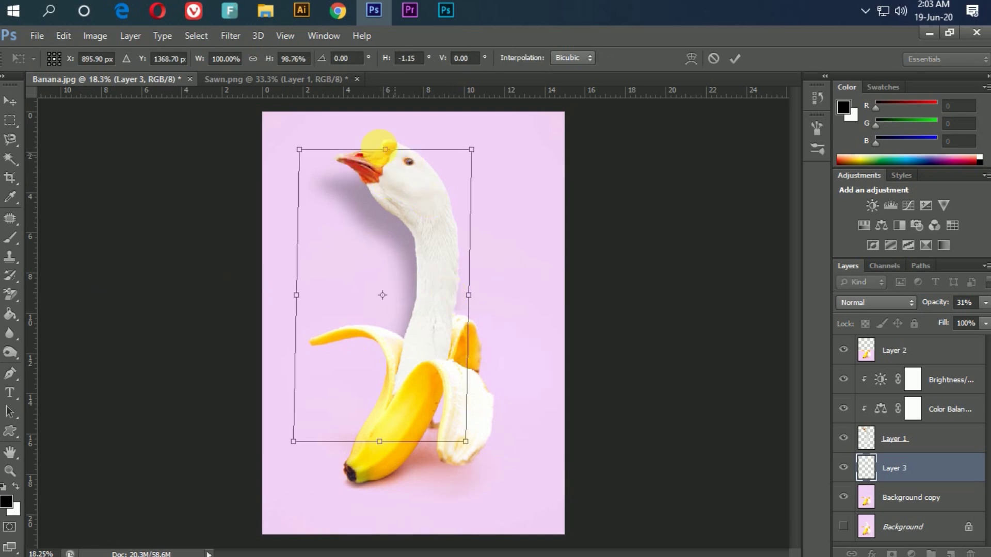
{"action": "left_click_drag", "start_coordinate": [391, 153], "coordinate": [393, 151]}
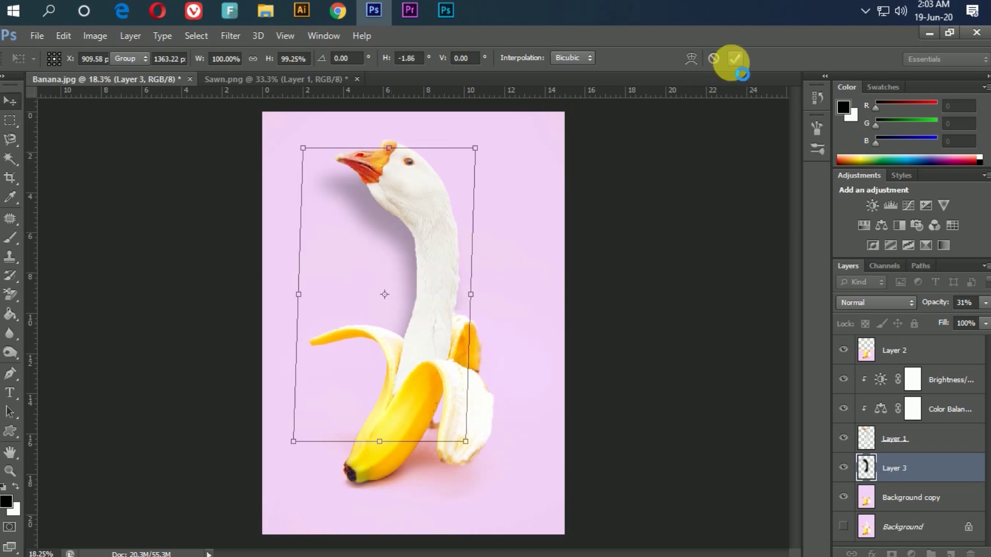
{"action": "left_click", "coordinate": [734, 59]}
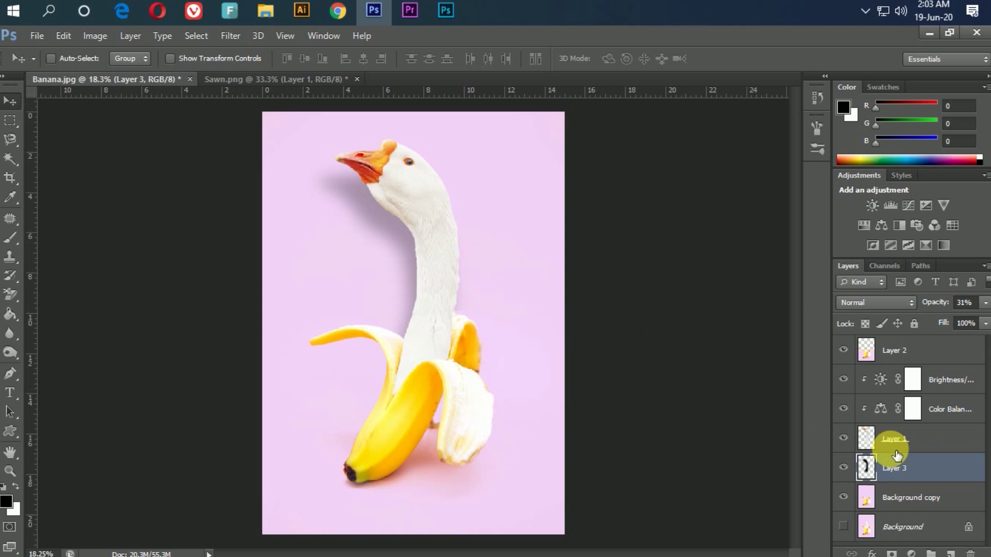
Step: Fill the goose outline of Layer 1 with white on a new layer directly above Layer 3, and clear the selection
{"action": "left_click", "coordinate": [878, 443], "text": "ctrl"}
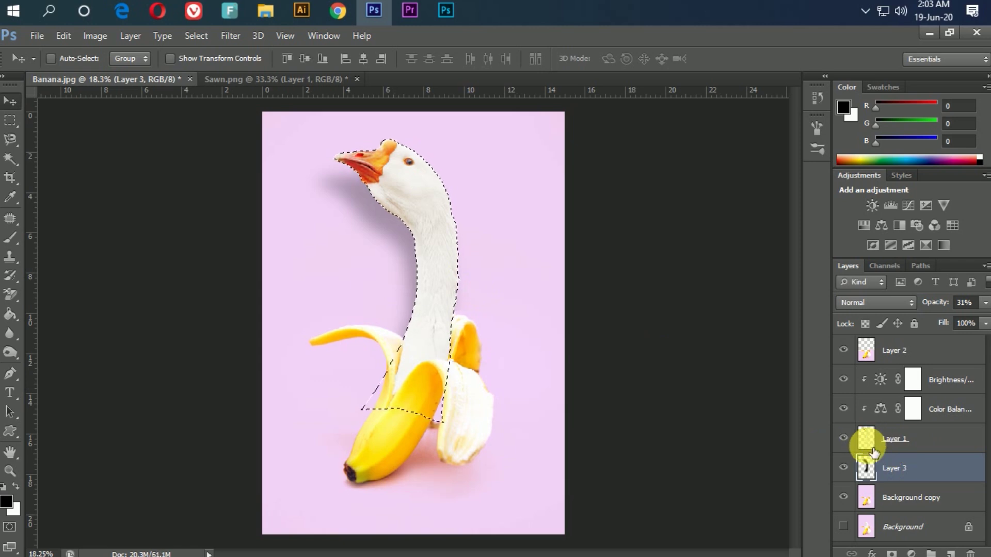
{"action": "left_click", "coordinate": [950, 554]}
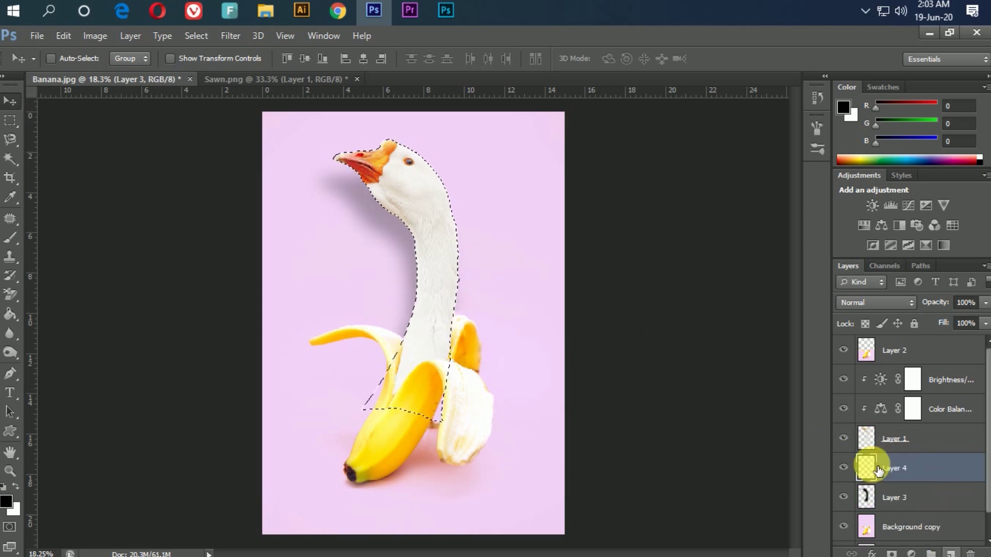
{"action": "left_click", "coordinate": [16, 486]}
{"action": "left_click", "coordinate": [10, 314]}
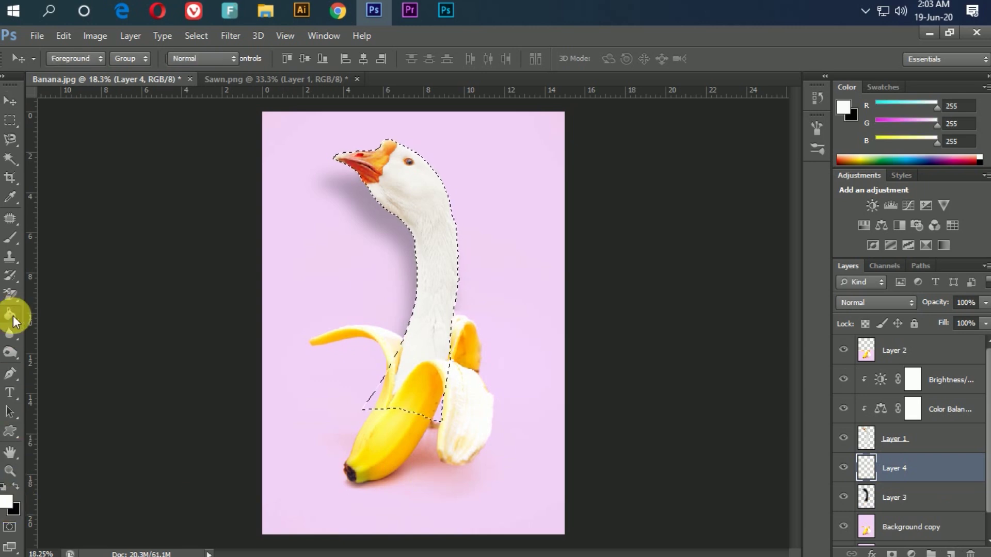
{"action": "left_click", "coordinate": [426, 264]}
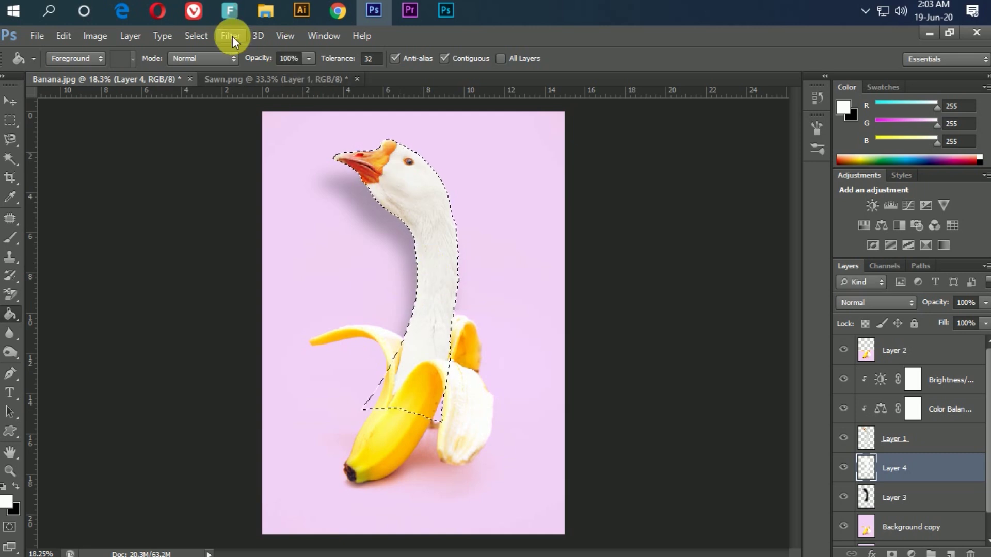
{"action": "left_click", "coordinate": [197, 33]}
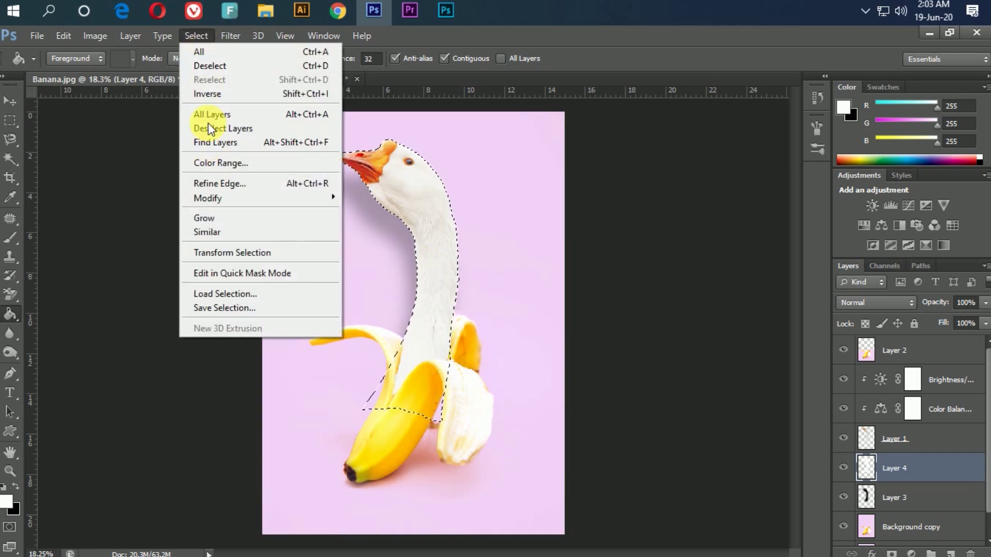
{"action": "left_click", "coordinate": [244, 65]}
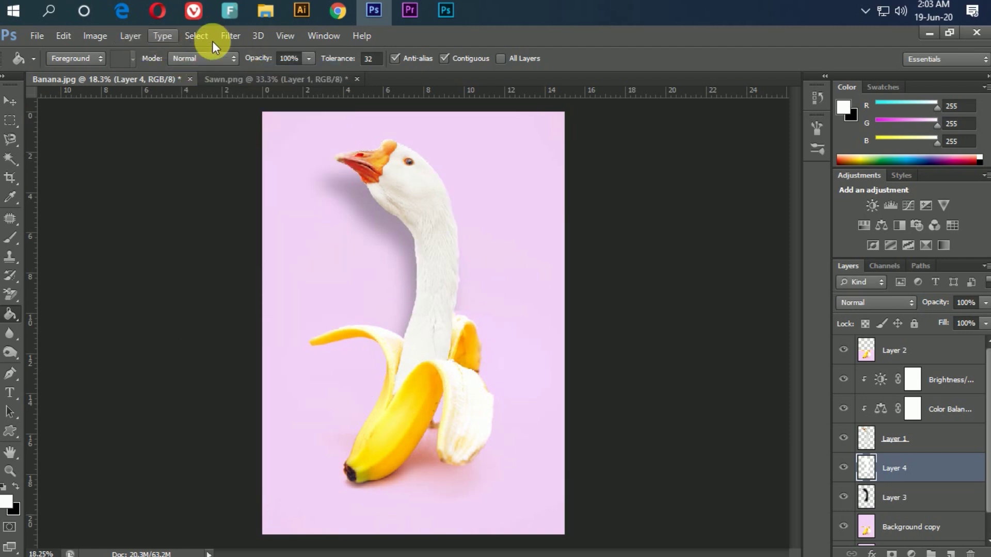
Step: Soften the white goose silhouette on Layer 4 with a 5.9-pixel Gaussian Blur to form an edge glow
{"action": "left_click", "coordinate": [231, 37]}
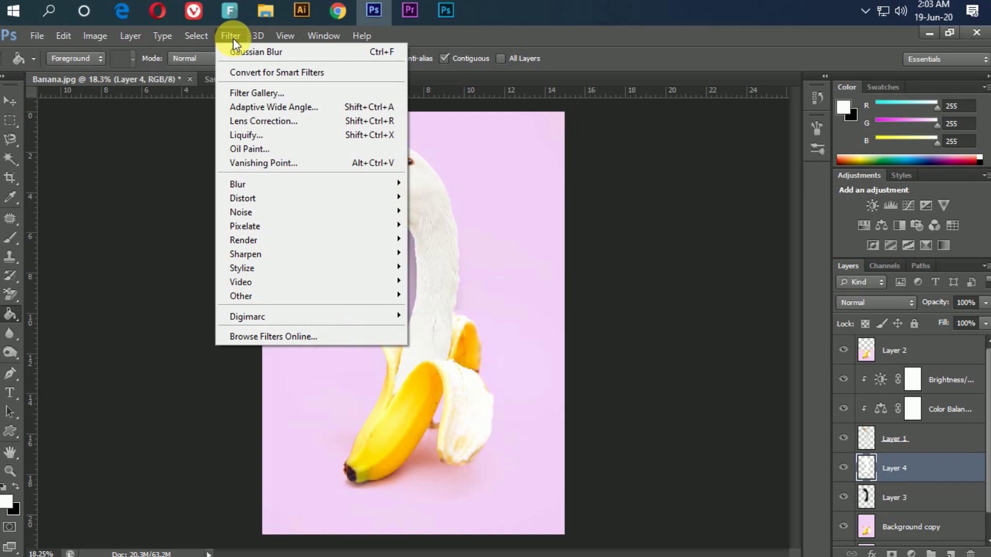
{"action": "mouse_move", "coordinate": [407, 184]}
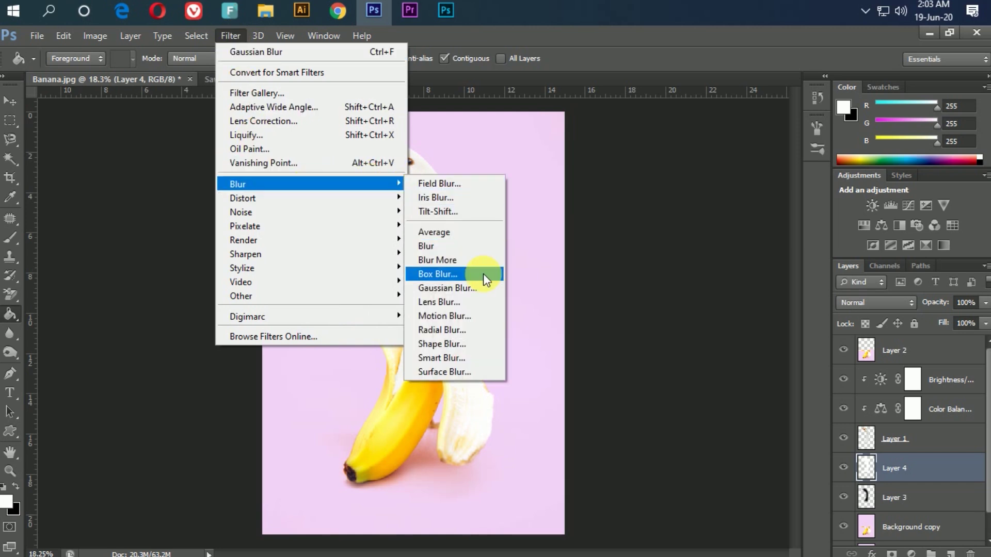
{"action": "left_click", "coordinate": [478, 288]}
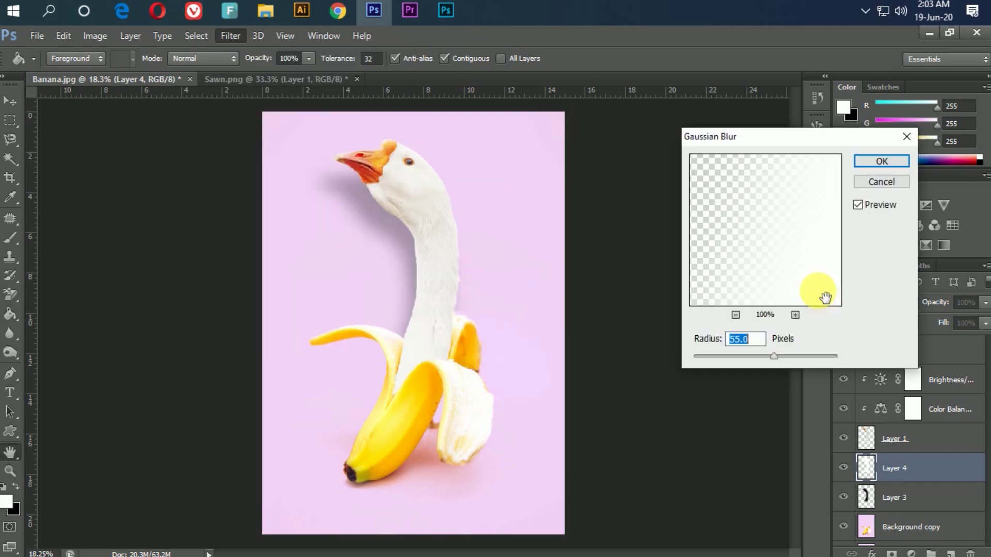
{"action": "left_click_drag", "start_coordinate": [774, 356], "coordinate": [744, 356]}
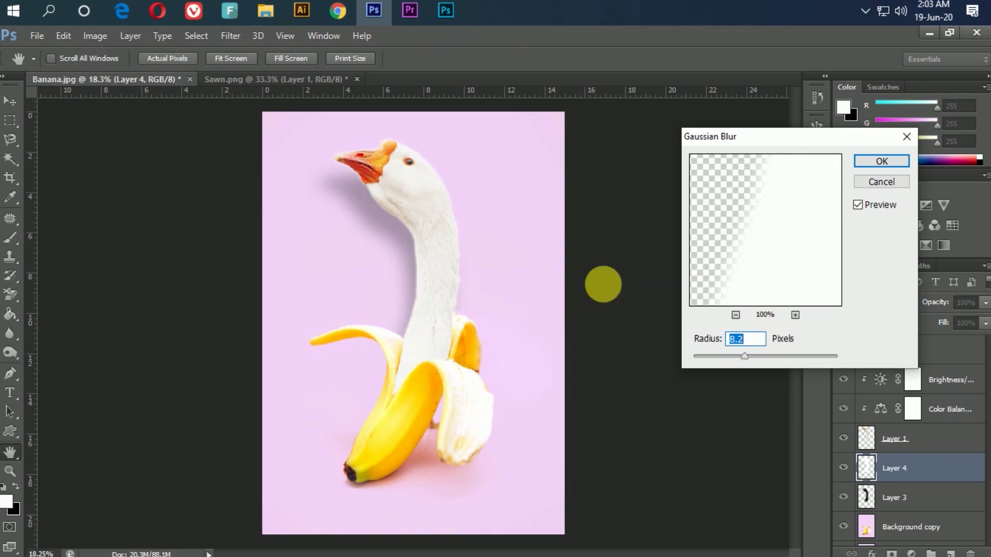
{"action": "left_click_drag", "start_coordinate": [418, 257], "coordinate": [518, 340]}
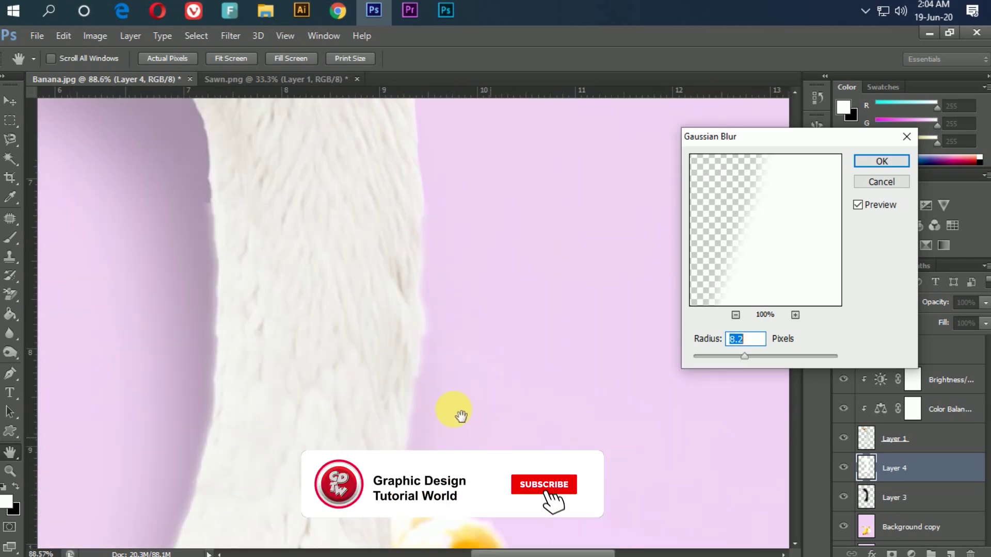
{"action": "left_click_drag", "start_coordinate": [454, 409], "coordinate": [501, 496]}
{"action": "left_click_drag", "start_coordinate": [433, 342], "coordinate": [527, 496]}
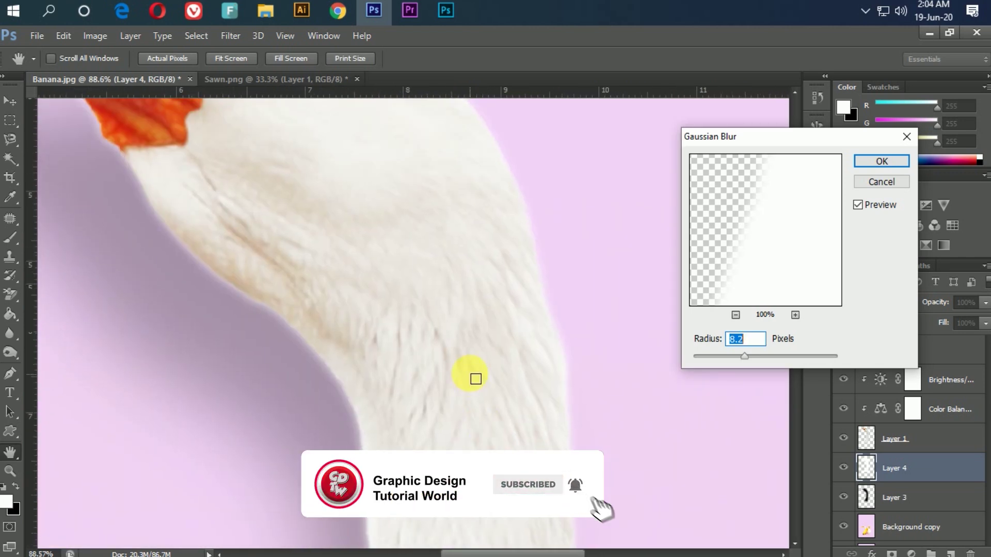
{"action": "left_click_drag", "start_coordinate": [744, 356], "coordinate": [736, 358]}
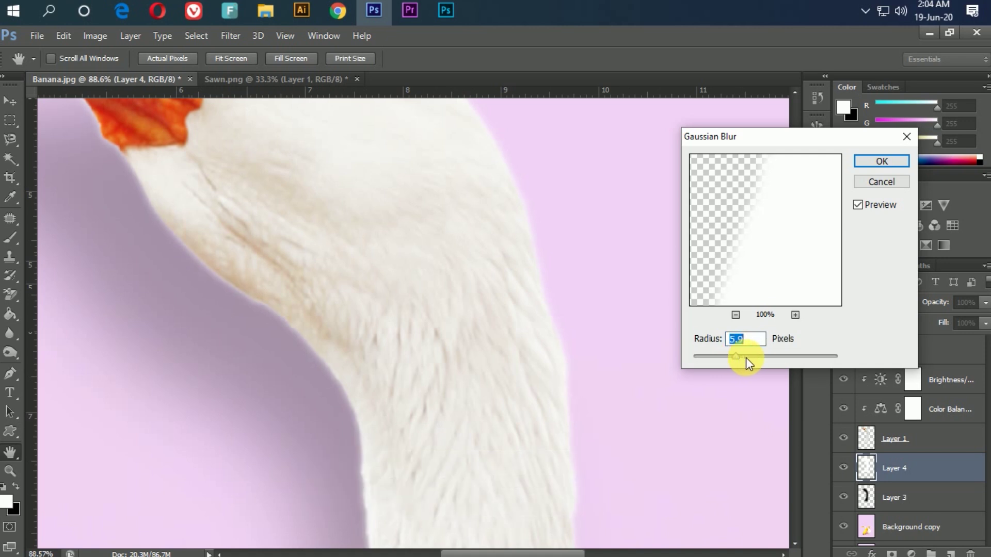
{"action": "left_click", "coordinate": [881, 161]}
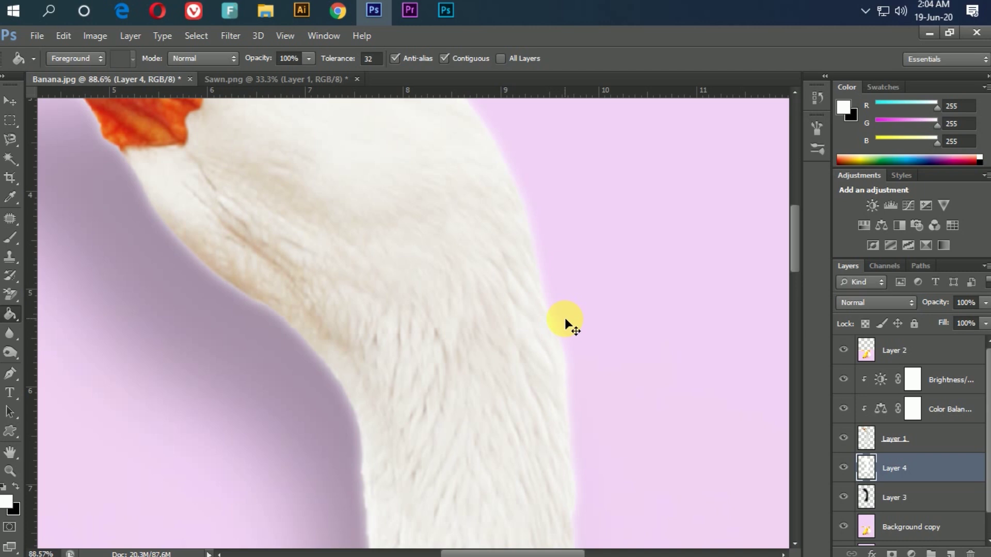
{"action": "key", "text": "ctrl+0"}
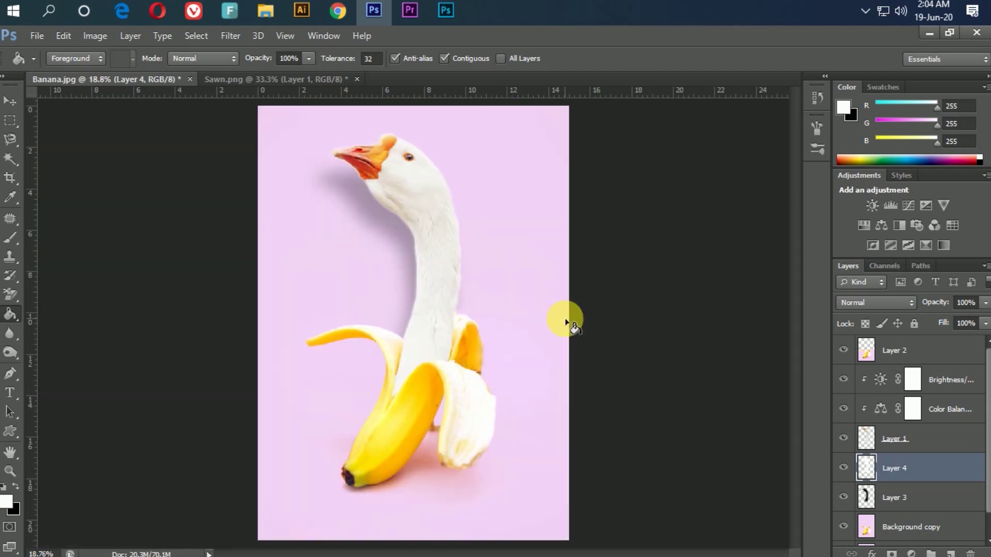
Step: Examine the goose's neck and head edges up close, including where the neck meets the banana peel
{"action": "left_click", "coordinate": [396, 341], "text": "ctrl"}
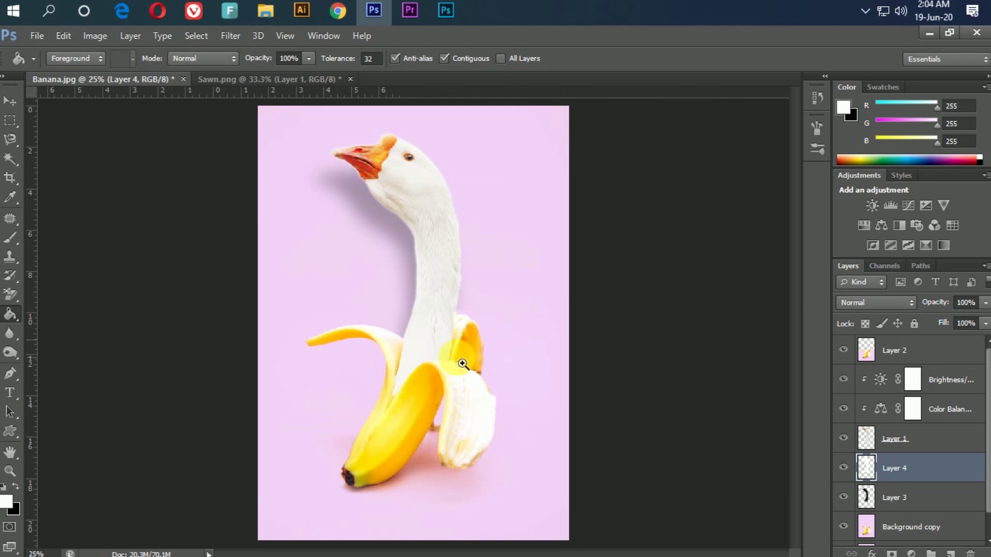
{"action": "left_click", "coordinate": [488, 372], "text": "ctrl"}
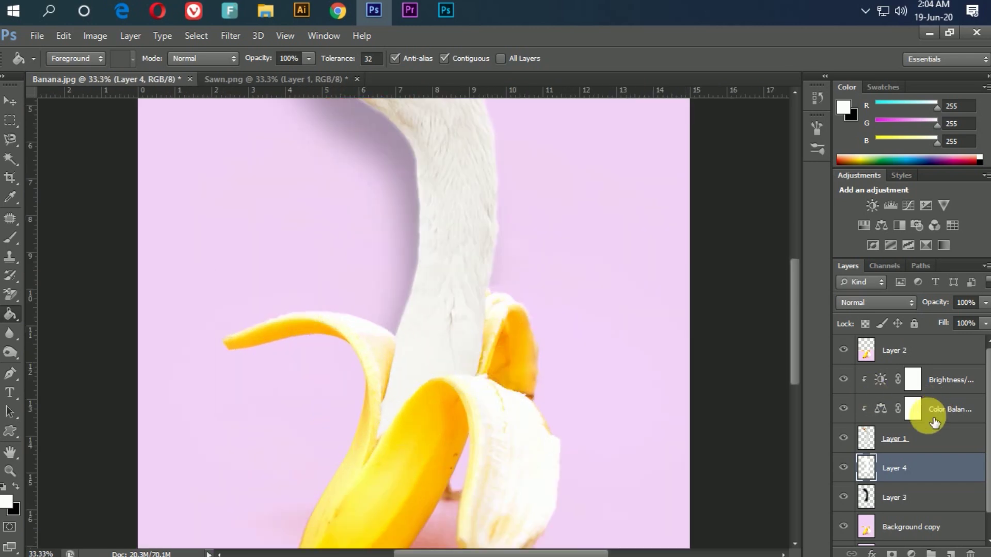
{"action": "left_click", "coordinate": [918, 355]}
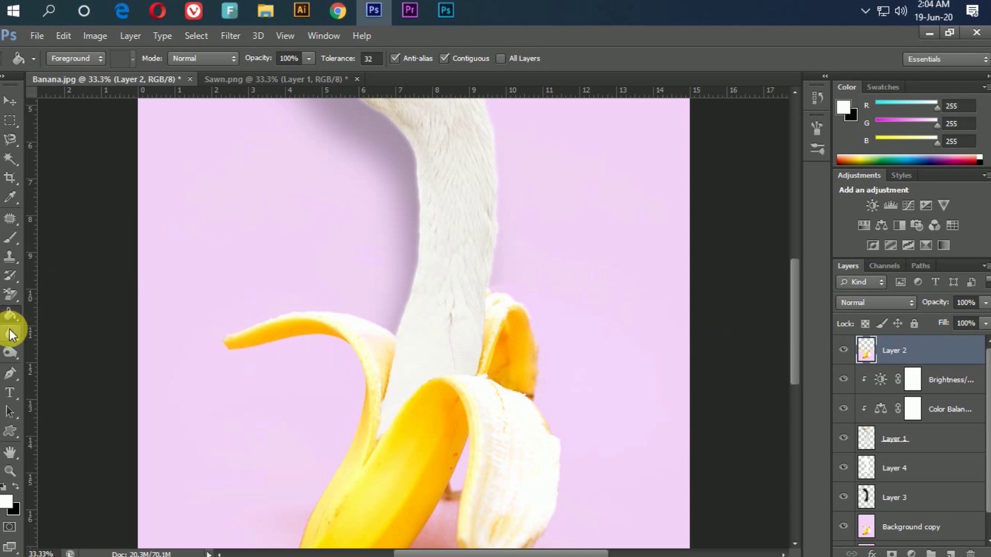
{"action": "left_click_drag", "start_coordinate": [500, 407], "coordinate": [507, 347]}
{"action": "left_click_drag", "start_coordinate": [252, 305], "coordinate": [615, 454]}
{"action": "left_click_drag", "start_coordinate": [410, 233], "coordinate": [411, 463]}
{"action": "left_click_drag", "start_coordinate": [526, 279], "coordinate": [532, 354]}
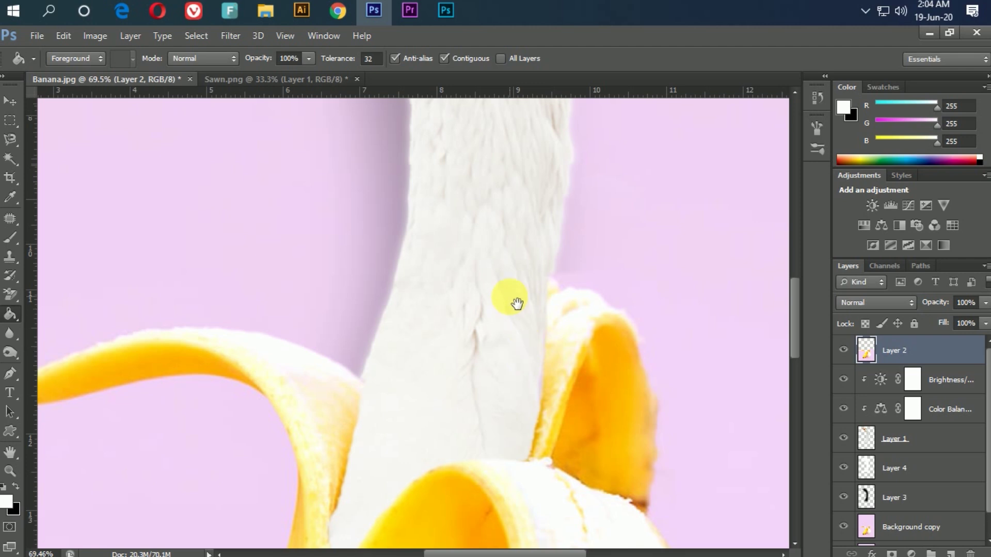
{"action": "left_click_drag", "start_coordinate": [515, 301], "coordinate": [515, 310]}
{"action": "left_click_drag", "start_coordinate": [553, 247], "coordinate": [564, 465]}
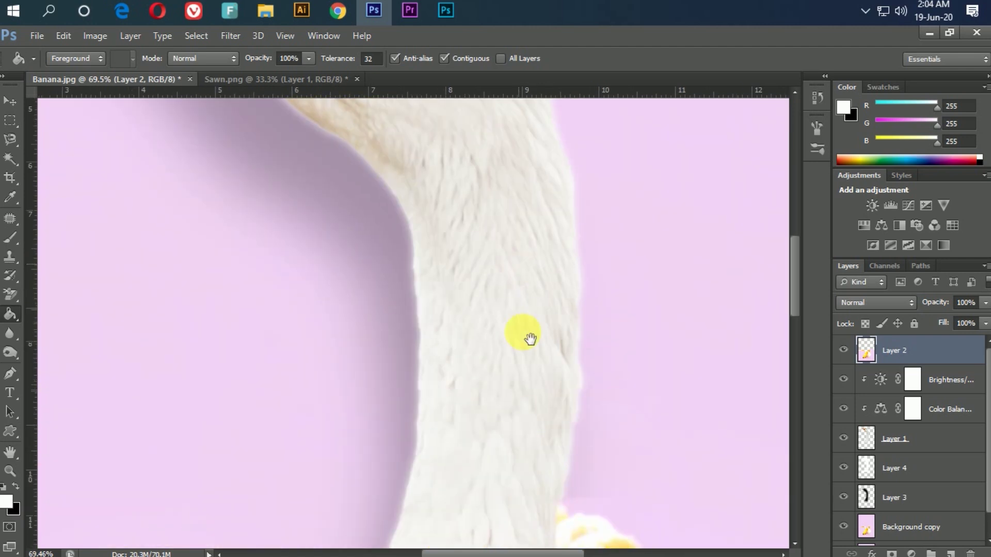
{"action": "left_click_drag", "start_coordinate": [527, 336], "coordinate": [544, 465]}
{"action": "left_click_drag", "start_coordinate": [413, 193], "coordinate": [454, 330]}
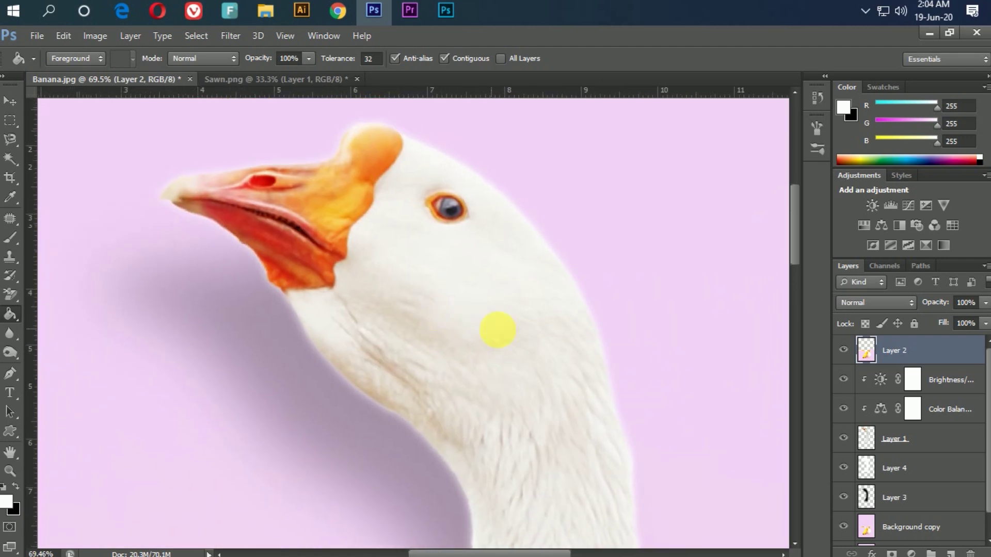
{"action": "key", "text": "ctrl+minus"}
{"action": "left_click_drag", "start_coordinate": [613, 486], "coordinate": [598, 214]}
{"action": "left_click_drag", "start_coordinate": [594, 279], "coordinate": [557, 145]}
Step: Add a layer mask to Layer 2, the banana peel layer above the goose
{"action": "left_click", "coordinate": [946, 450]}
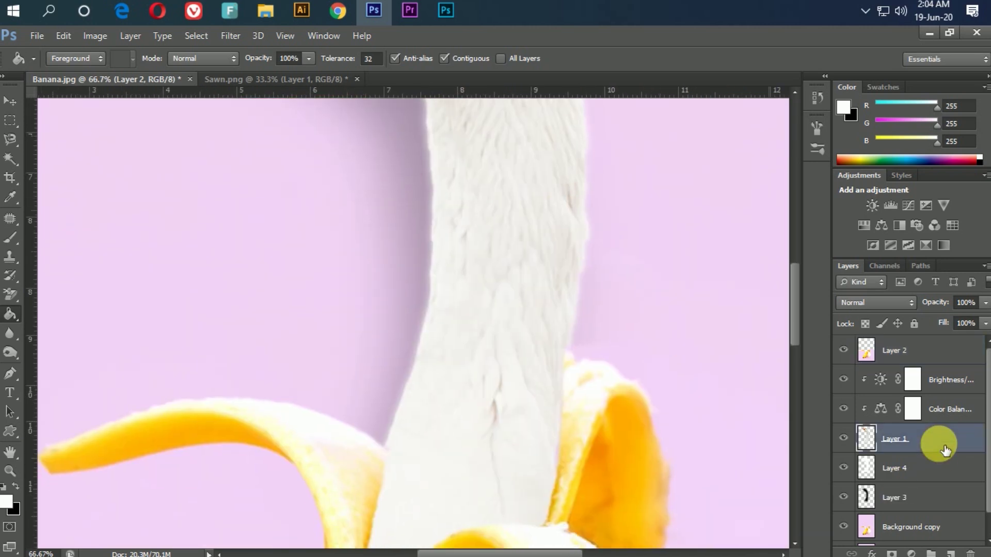
{"action": "left_click", "coordinate": [873, 434]}
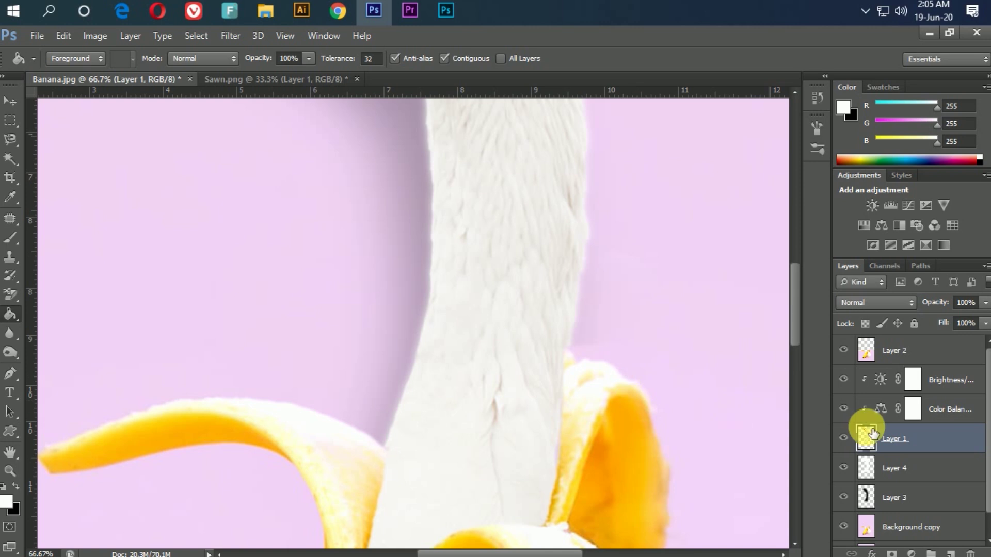
{"action": "left_click", "coordinate": [922, 354]}
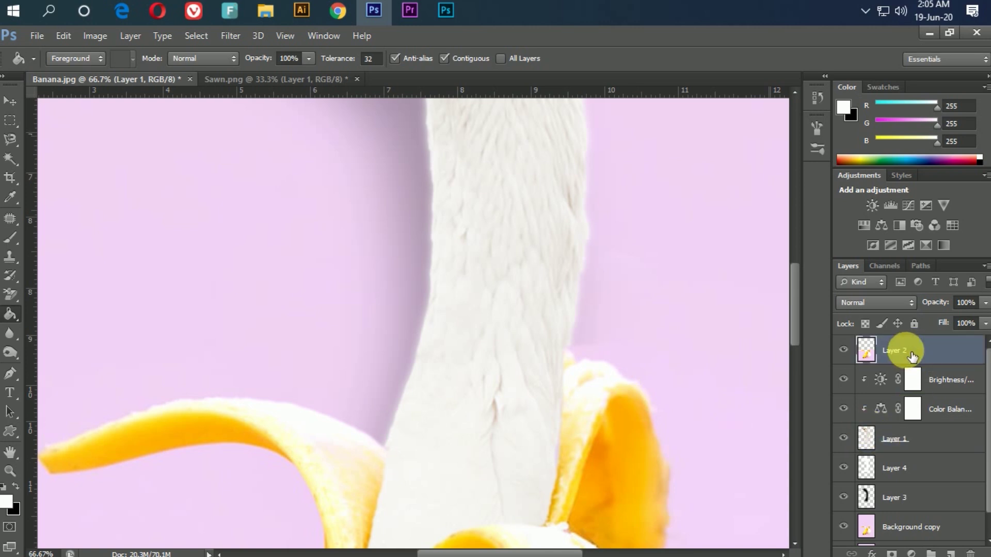
{"action": "left_click", "coordinate": [892, 553]}
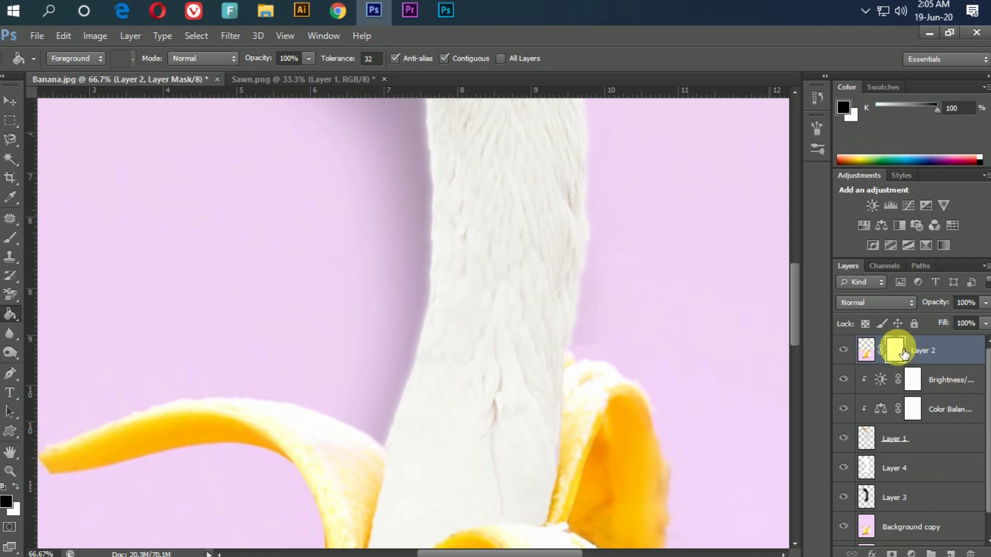
Step: Paint black on Layer 2's mask with a 90 to 70-pixel brush at 50% opacity, blending the rear peel's edge into the neck
{"action": "left_click", "coordinate": [10, 238]}
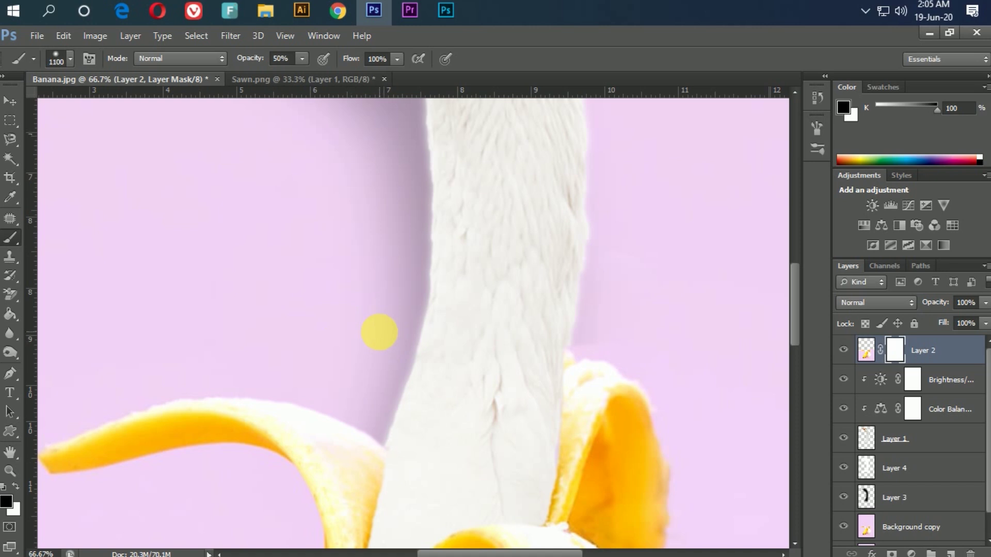
{"action": "key", "text": "bracketleft"}
{"action": "key", "text": "bracketleft"}
{"action": "key", "text": "bracketleft"}
{"action": "key", "text": "bracketleft"}
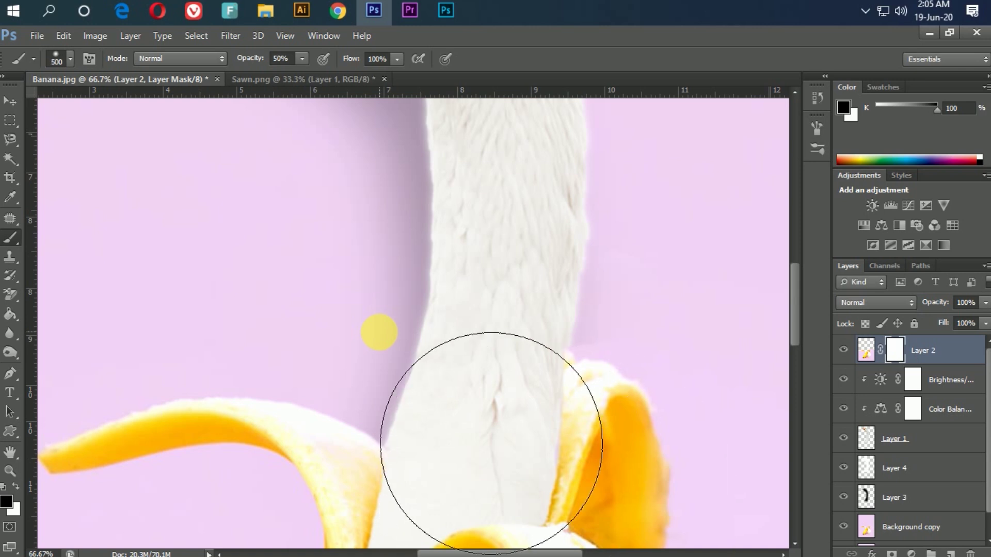
{"action": "key", "text": "bracketleft"}
{"action": "key", "text": "bracketleft"}
{"action": "key", "text": "bracketleft"}
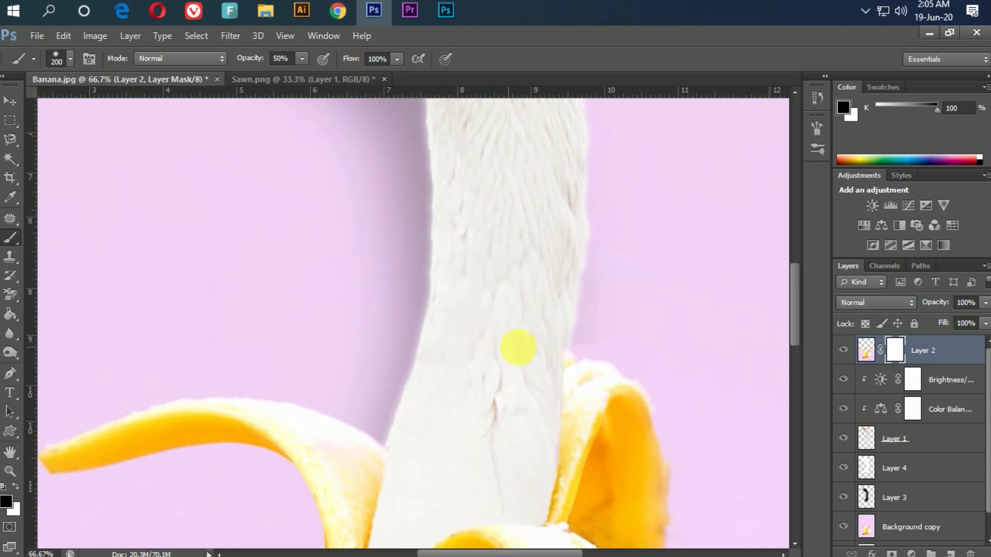
{"action": "key", "text": "bracketleft"}
{"action": "key", "text": "bracketleft"}
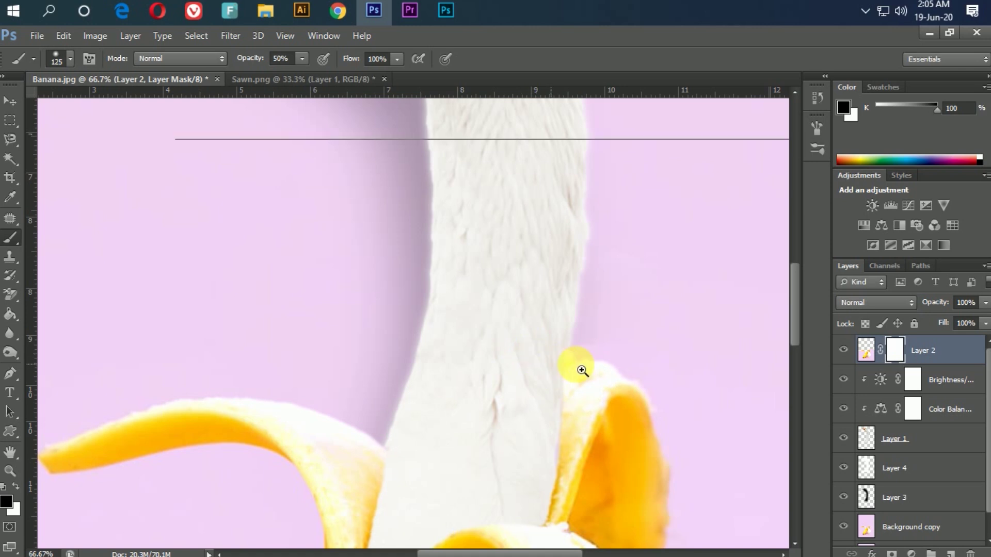
{"action": "scroll", "coordinate": [573, 369], "scroll_direction": "up", "scroll_amount": 1}
{"action": "key", "text": "bracketleft"}
{"action": "key", "text": "bracketleft"}
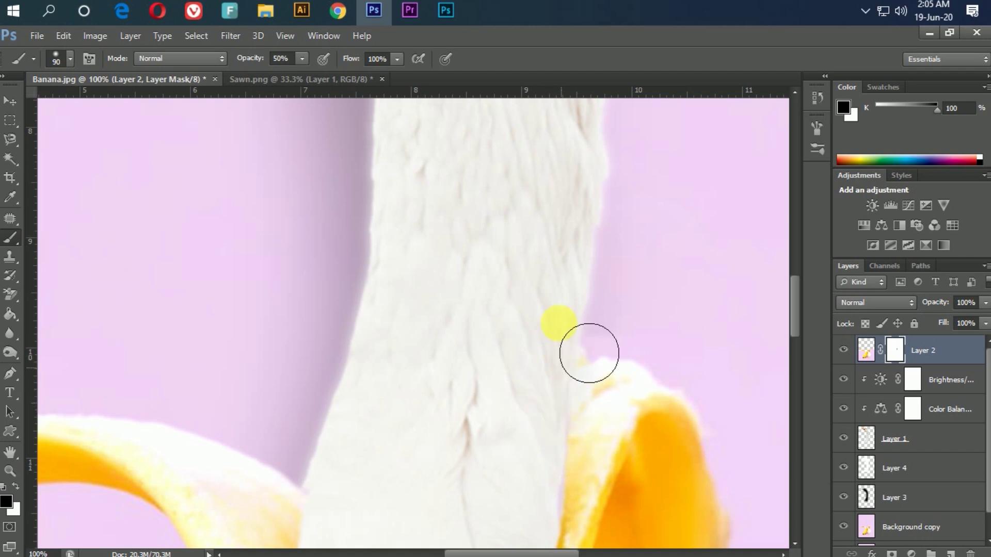
{"action": "left_click_drag", "start_coordinate": [550, 388], "coordinate": [542, 406]}
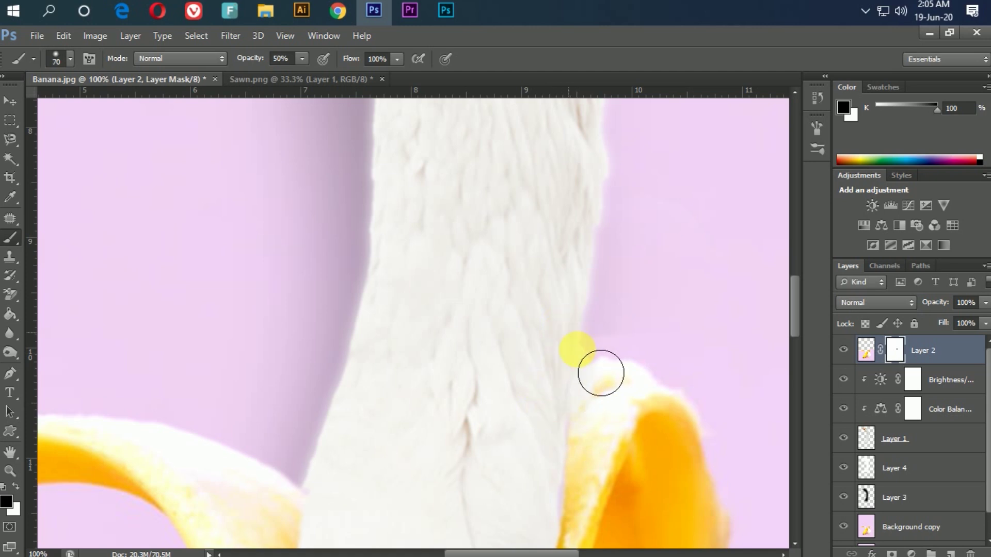
{"action": "mouse_move", "coordinate": [436, 393]}
{"action": "left_mouse_down"}
{"action": "mouse_move", "coordinate": [555, 400]}
{"action": "mouse_move", "coordinate": [583, 365]}
{"action": "mouse_move", "coordinate": [574, 398]}
{"action": "mouse_move", "coordinate": [594, 351]}
{"action": "mouse_move", "coordinate": [573, 386]}
{"action": "mouse_move", "coordinate": [597, 361]}
{"action": "mouse_move", "coordinate": [575, 411]}
{"action": "mouse_move", "coordinate": [579, 382]}
{"action": "mouse_move", "coordinate": [610, 372]}
{"action": "mouse_move", "coordinate": [580, 370]}
{"action": "left_mouse_up"}
{"action": "mouse_move", "coordinate": [529, 431]}
{"action": "left_mouse_down"}
{"action": "mouse_move", "coordinate": [574, 237]}
{"action": "mouse_move", "coordinate": [556, 258]}
{"action": "left_mouse_up"}
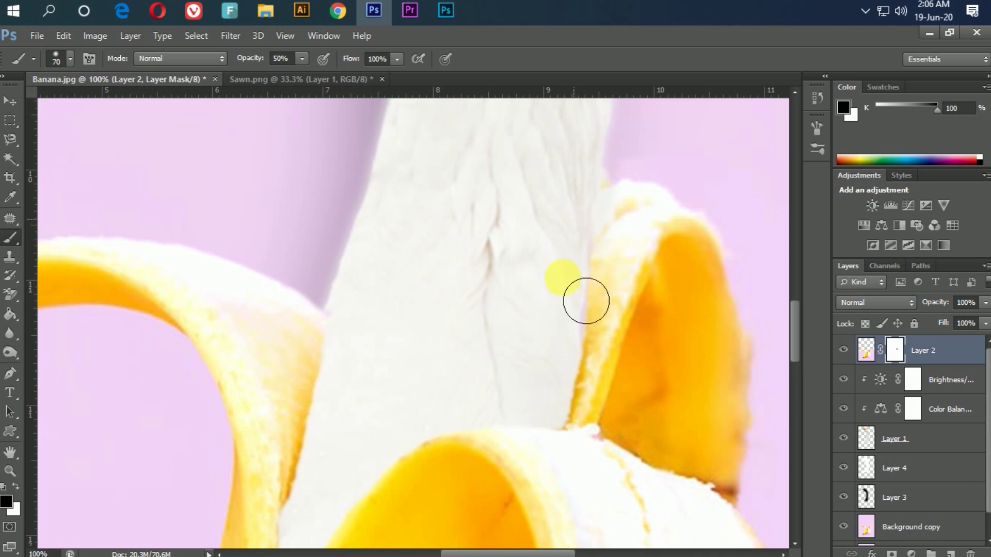
{"action": "left_click", "coordinate": [533, 348], "text": "alt"}
{"action": "left_click", "coordinate": [547, 359], "text": "alt"}
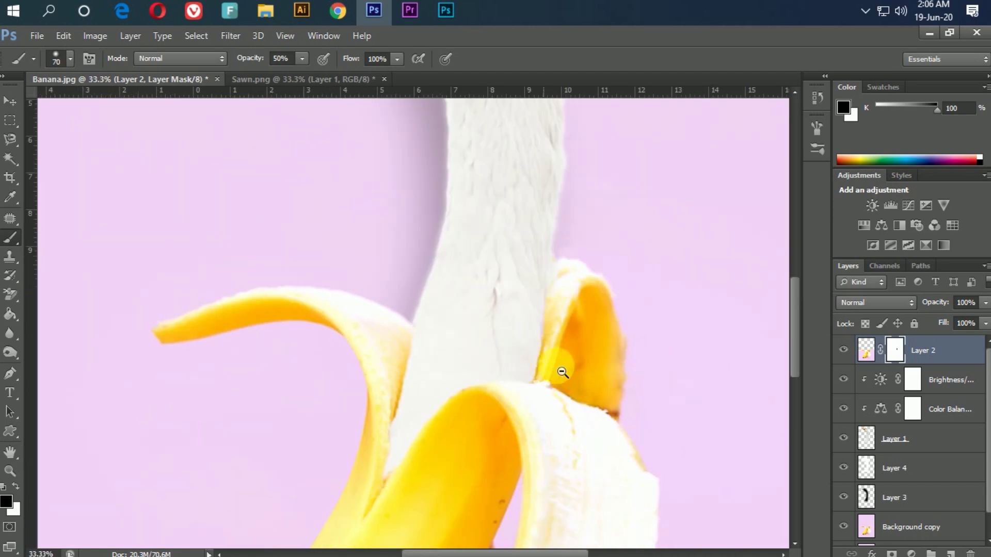
{"action": "left_click", "coordinate": [559, 373], "text": "alt"}
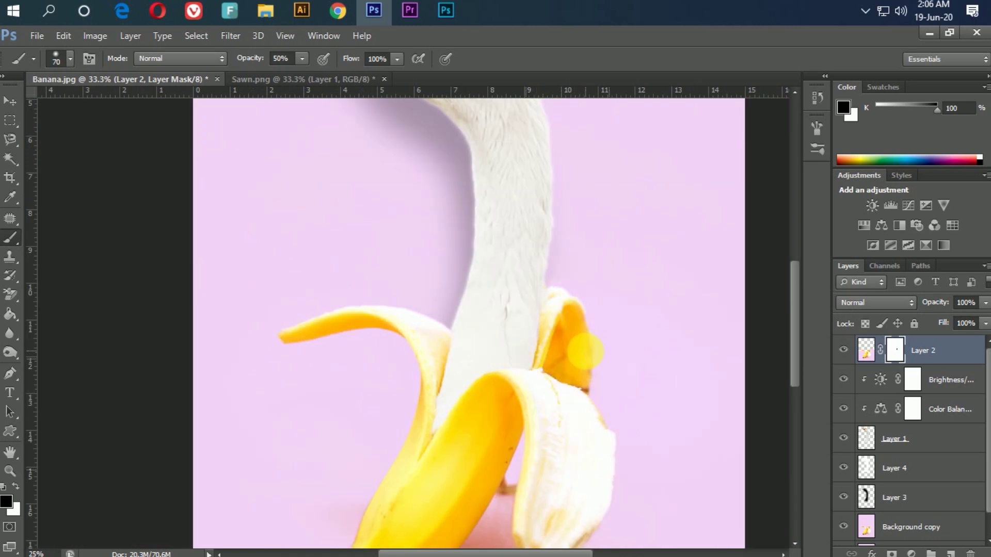
{"action": "left_click", "coordinate": [591, 351], "text": "alt"}
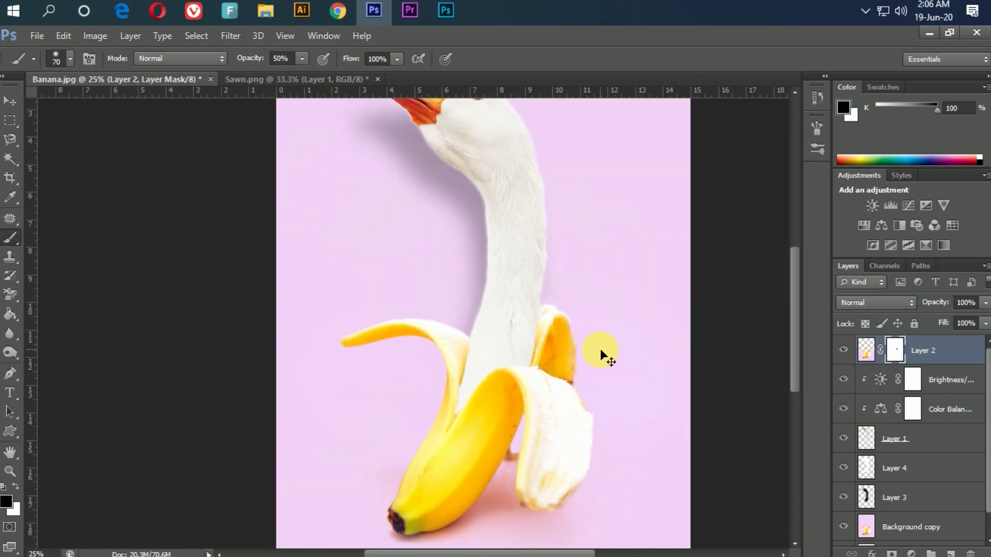
{"action": "key", "text": "ctrl+0"}
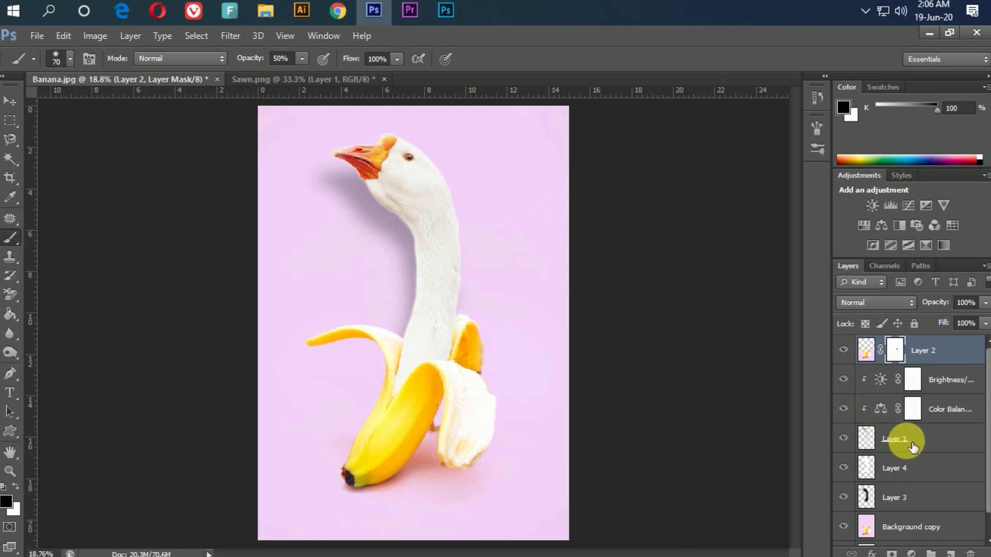
Step: Soften the feathers on the goose's neck on Layer 1 using the Blur tool at 125 pixels and 60% strength
{"action": "left_click", "coordinate": [949, 444]}
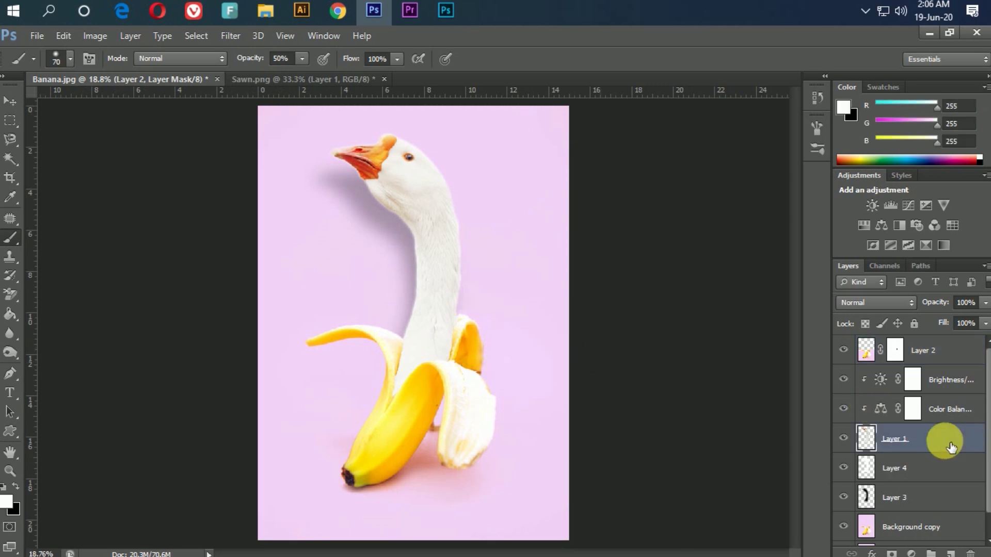
{"action": "left_click", "coordinate": [473, 286], "text": "ctrl"}
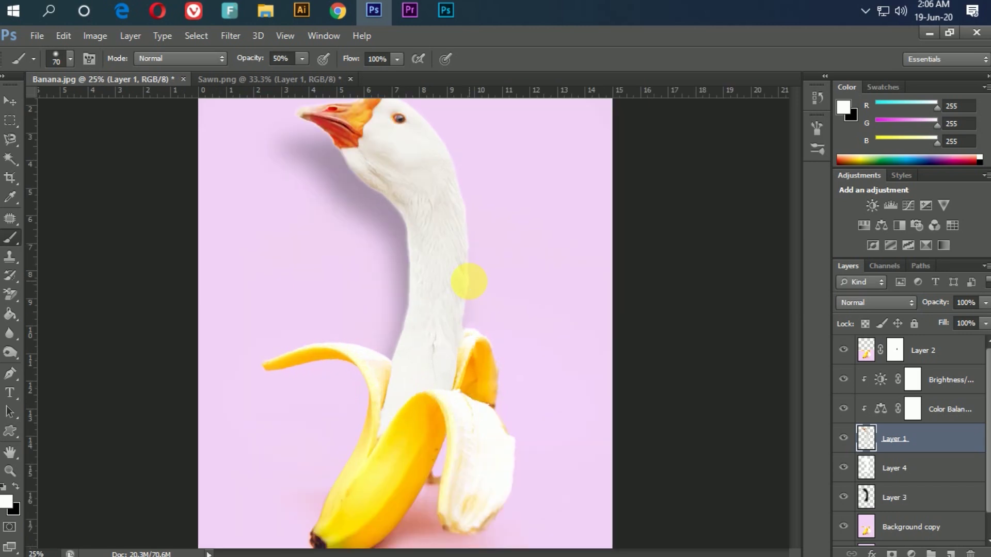
{"action": "left_click", "coordinate": [9, 340]}
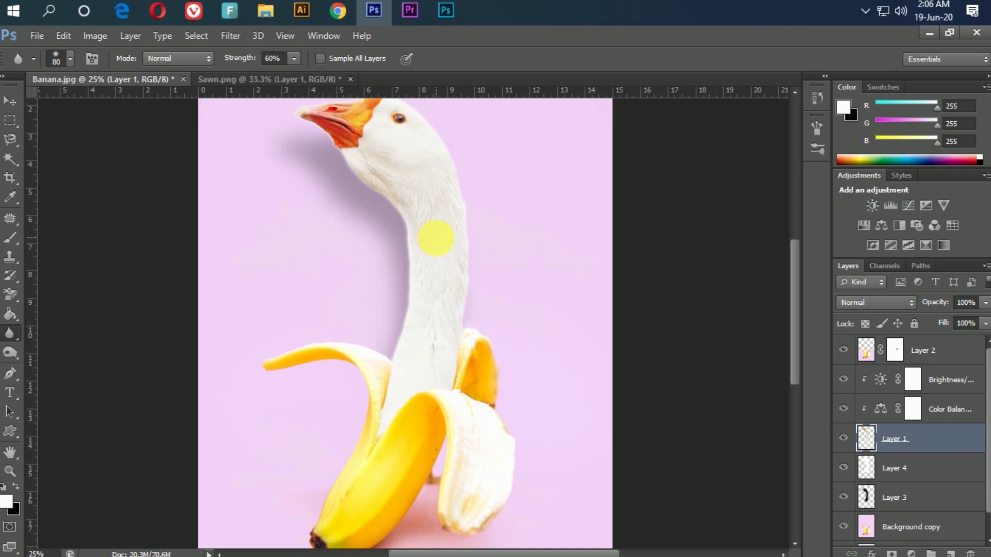
{"action": "left_click", "coordinate": [494, 277], "text": "ctrl"}
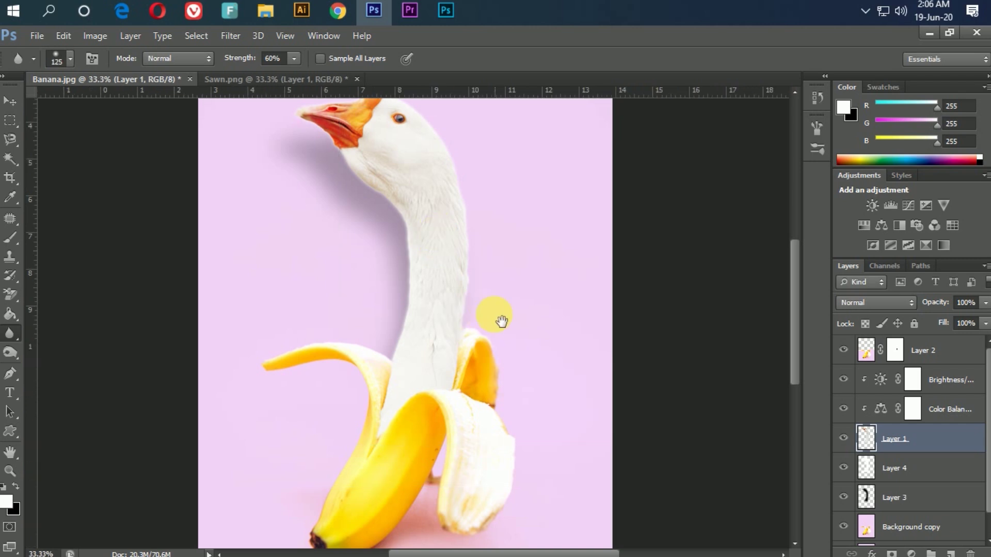
{"action": "left_click", "coordinate": [469, 325], "text": "ctrl"}
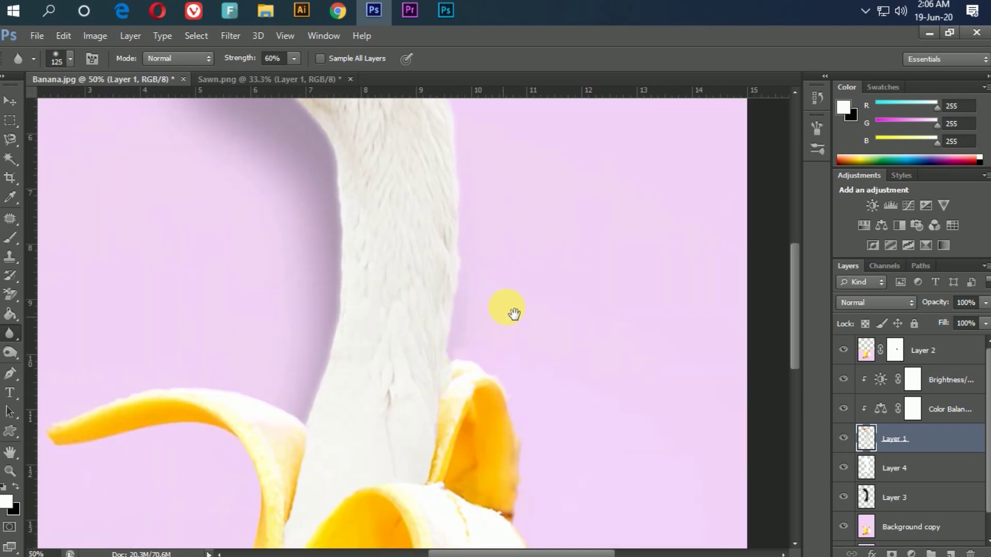
{"action": "mouse_move", "coordinate": [408, 419]}
{"action": "left_mouse_down"}
{"action": "mouse_move", "coordinate": [427, 332]}
{"action": "mouse_move", "coordinate": [421, 277]}
{"action": "mouse_move", "coordinate": [416, 409]}
{"action": "left_mouse_up"}
{"action": "key", "text": "space"}
{"action": "left_click_drag", "start_coordinate": [433, 236], "coordinate": [417, 406]}
{"action": "mouse_move", "coordinate": [389, 265]}
{"action": "left_mouse_down"}
{"action": "mouse_move", "coordinate": [397, 307]}
{"action": "mouse_move", "coordinate": [373, 253]}
{"action": "mouse_move", "coordinate": [360, 249]}
{"action": "mouse_move", "coordinate": [387, 345]}
{"action": "mouse_move", "coordinate": [413, 260]}
{"action": "mouse_move", "coordinate": [425, 316]}
{"action": "mouse_move", "coordinate": [407, 207]}
{"action": "mouse_move", "coordinate": [286, 208]}
{"action": "mouse_move", "coordinate": [328, 249]}
{"action": "mouse_move", "coordinate": [310, 215]}
{"action": "mouse_move", "coordinate": [380, 273]}
{"action": "mouse_move", "coordinate": [331, 326]}
{"action": "left_mouse_up"}
Step: Set up the Smudge tool with a soft round 41-pixel brush and 20% strength
{"action": "left_click", "coordinate": [11, 336]}
{"action": "left_click_drag", "start_coordinate": [11, 335], "coordinate": [47, 344]}
{"action": "left_click", "coordinate": [64, 361]}
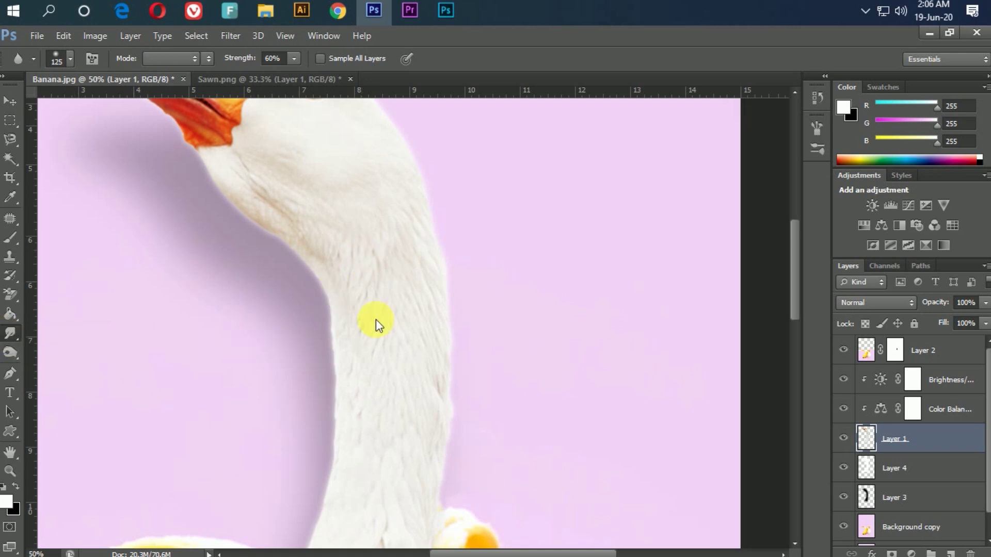
{"action": "right_click", "coordinate": [391, 266]}
{"action": "left_click_drag", "start_coordinate": [410, 299], "coordinate": [437, 299]}
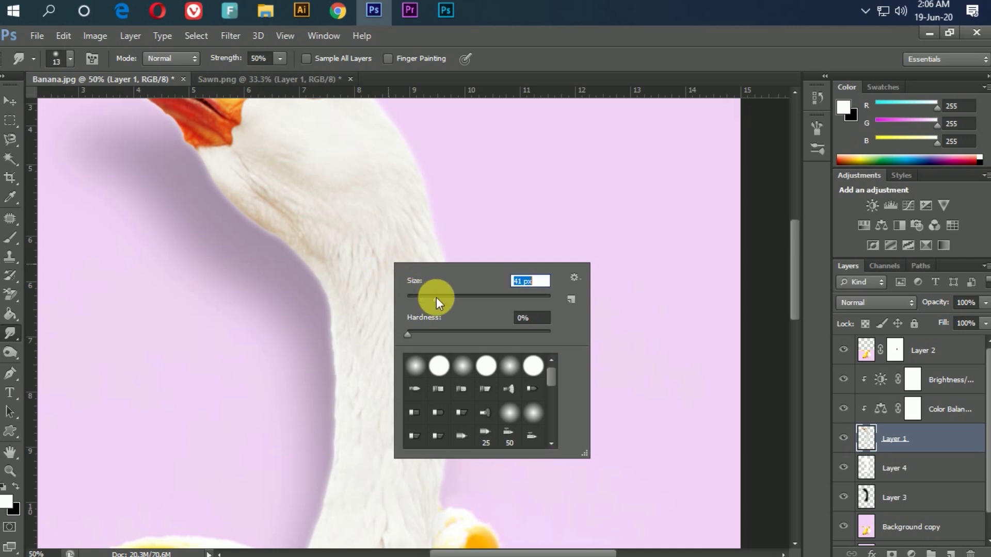
{"action": "left_click", "coordinate": [413, 365]}
{"action": "left_click", "coordinate": [385, 301]}
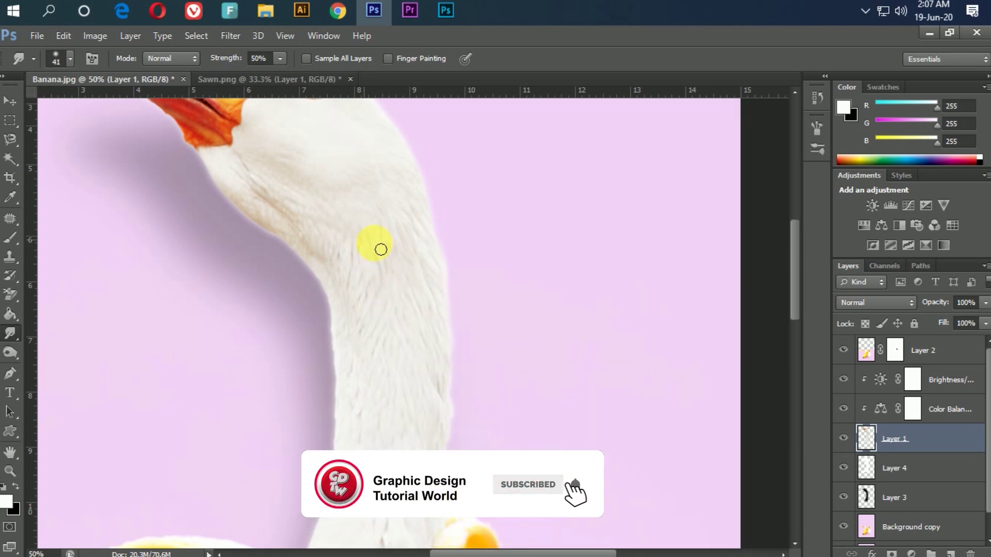
{"action": "left_click", "coordinate": [280, 58]}
{"action": "left_click_drag", "start_coordinate": [278, 75], "coordinate": [257, 75]}
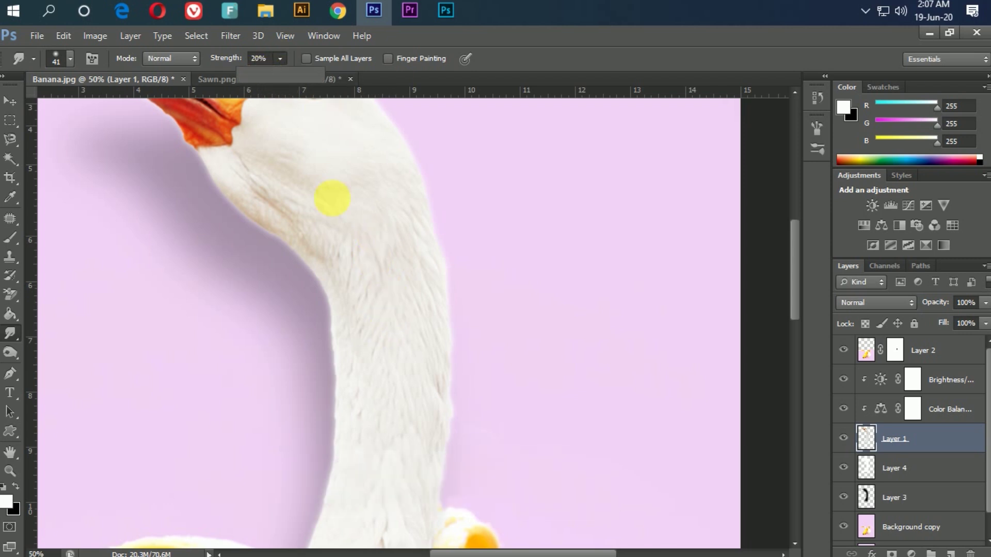
Step: Smudge the feathers along the goose's throat and neck on Layer 1, enlarging the brush to 80 pixels
{"action": "left_click", "coordinate": [364, 239]}
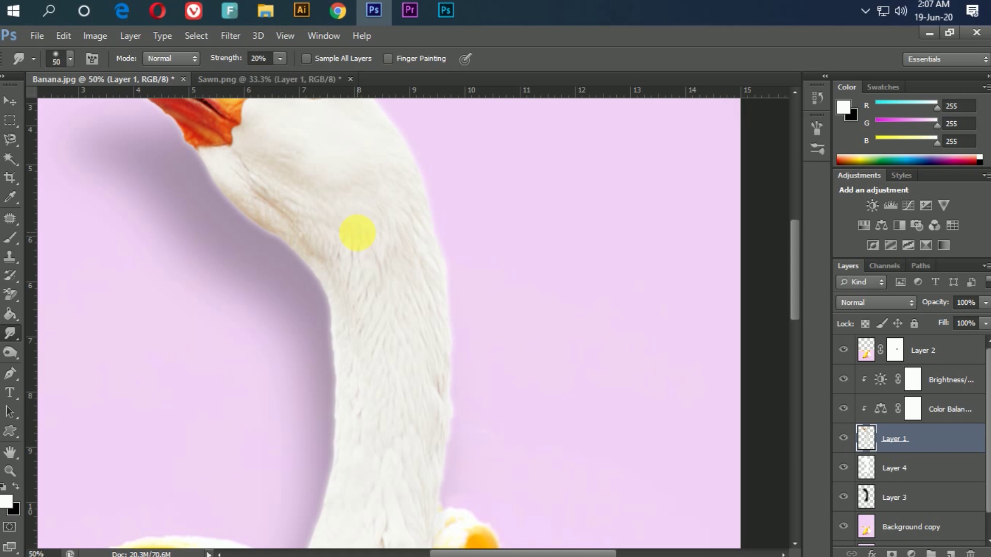
{"action": "left_click_drag", "start_coordinate": [271, 194], "coordinate": [346, 295]}
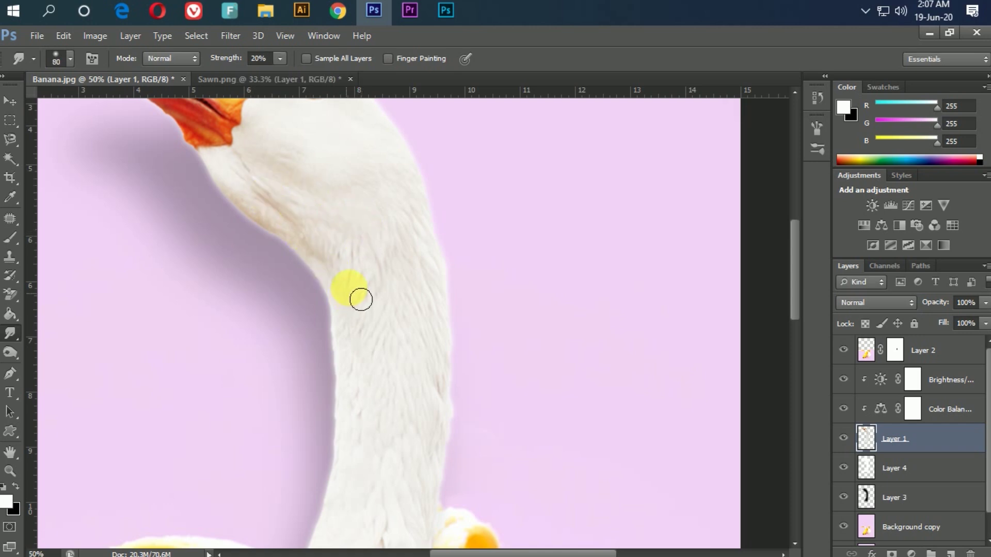
{"action": "left_click_drag", "start_coordinate": [410, 405], "coordinate": [425, 214]}
{"action": "mouse_move", "coordinate": [406, 388]}
{"action": "left_mouse_down"}
{"action": "mouse_move", "coordinate": [412, 338]}
{"action": "mouse_move", "coordinate": [401, 415]}
{"action": "mouse_move", "coordinate": [416, 213]}
{"action": "mouse_move", "coordinate": [385, 212]}
{"action": "mouse_move", "coordinate": [380, 175]}
{"action": "mouse_move", "coordinate": [389, 216]}
{"action": "mouse_move", "coordinate": [447, 224]}
{"action": "mouse_move", "coordinate": [458, 200]}
{"action": "mouse_move", "coordinate": [456, 235]}
{"action": "left_mouse_up"}
{"action": "left_click_drag", "start_coordinate": [477, 177], "coordinate": [509, 338]}
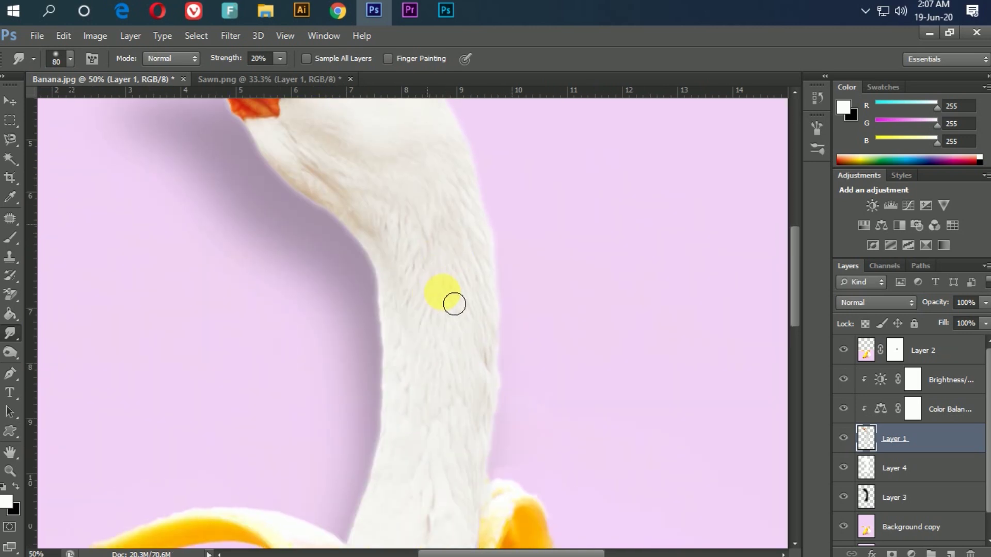
{"action": "key", "text": "ctrl+0"}
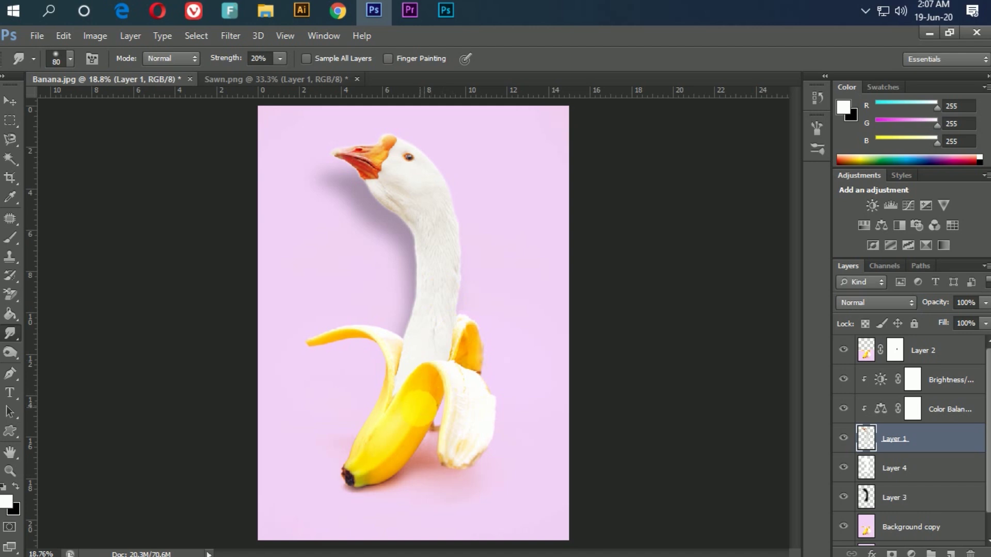
{"action": "left_click", "coordinate": [402, 369], "text": "ctrl"}
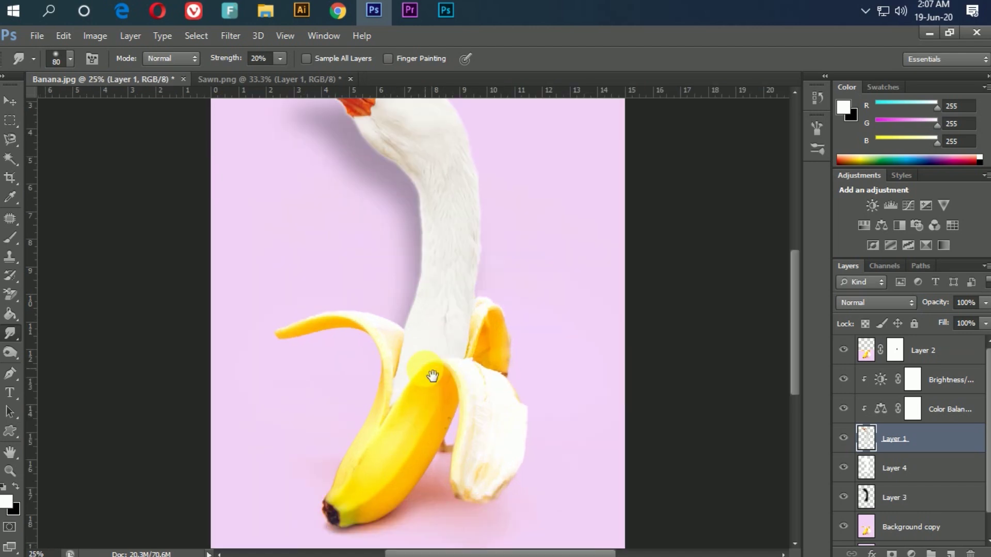
{"action": "left_click_drag", "start_coordinate": [531, 320], "coordinate": [538, 403]}
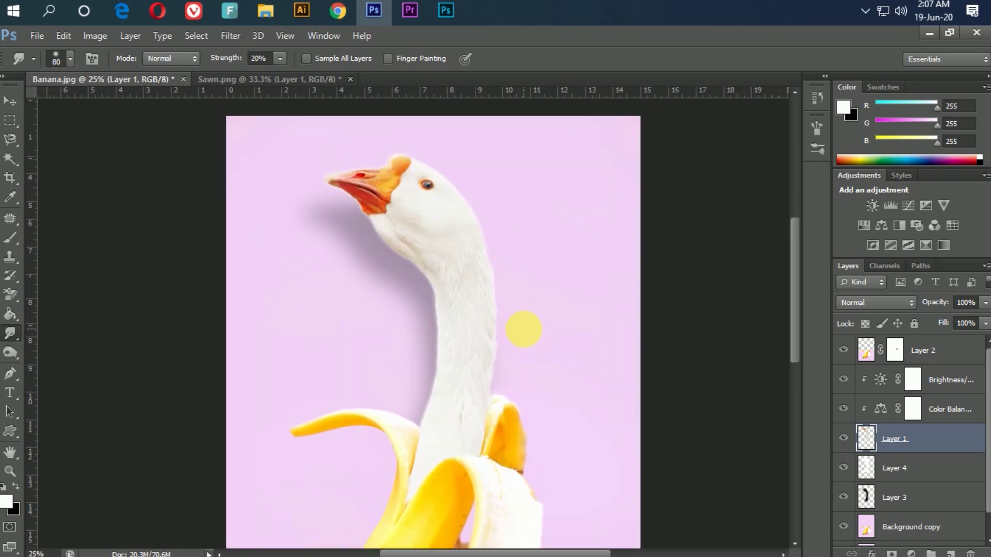
{"action": "key", "text": "ctrl+minus"}
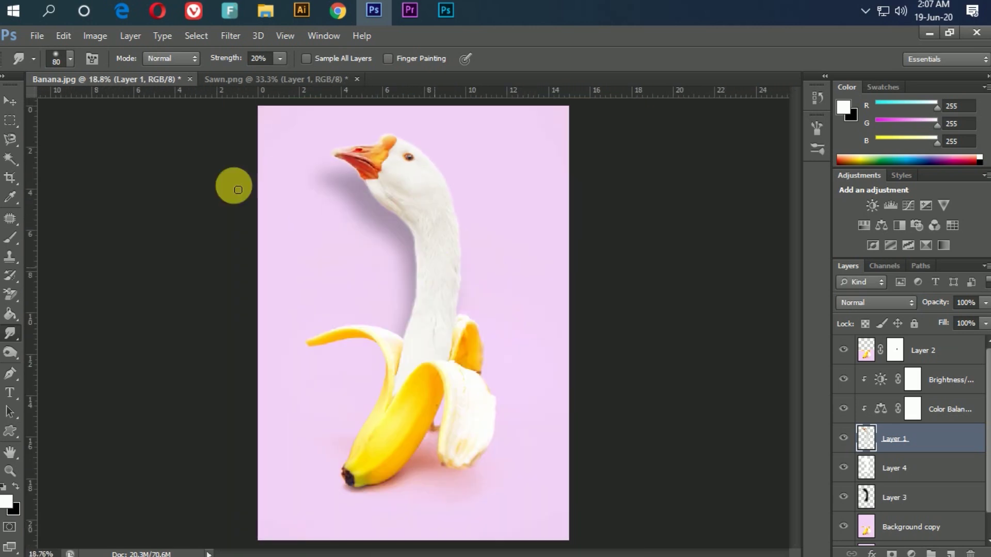
Step: Save a JPEG copy named "Banana with sawn photo manipulation in photoshop" in New folder (4) at maximum quality 12
{"action": "left_click", "coordinate": [37, 36]}
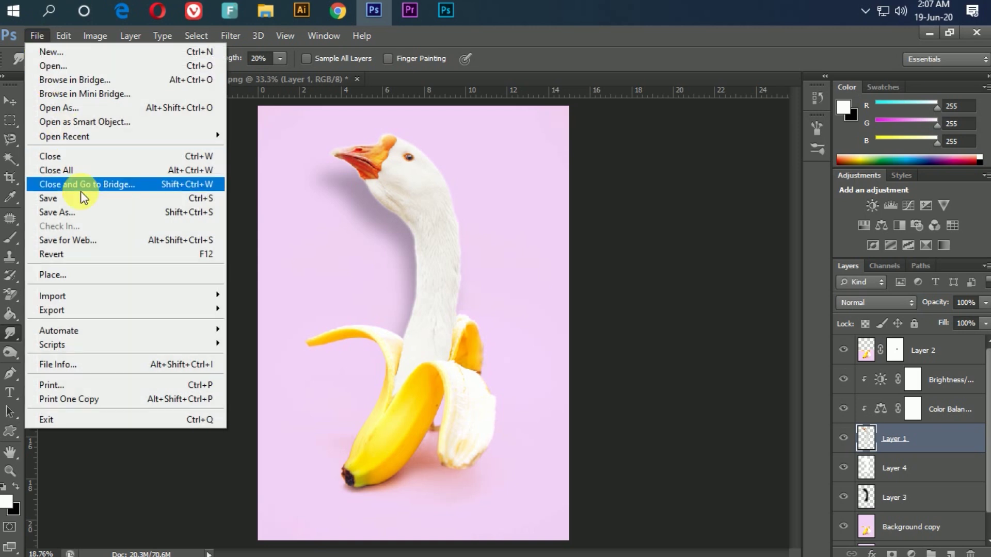
{"action": "left_click", "coordinate": [79, 211]}
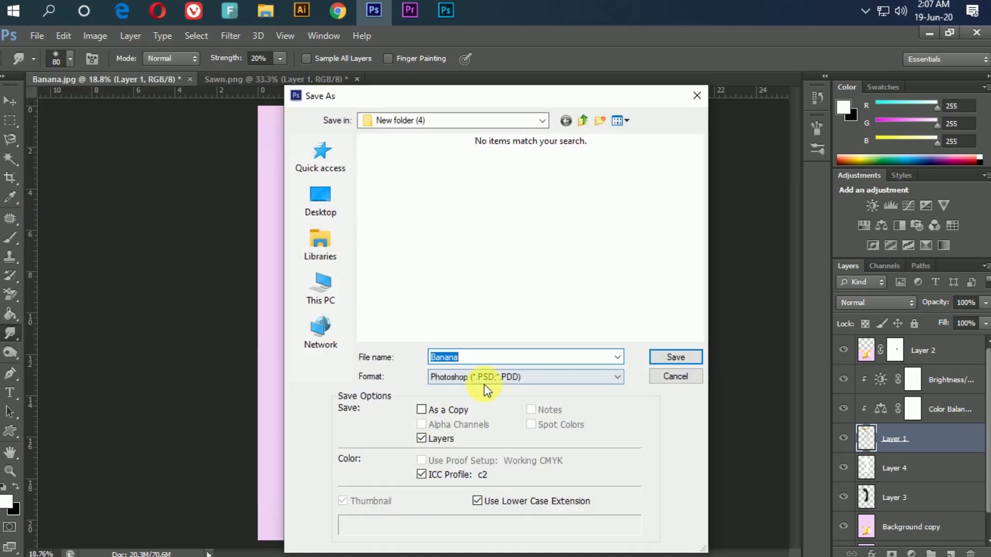
{"action": "left_click", "coordinate": [484, 381]}
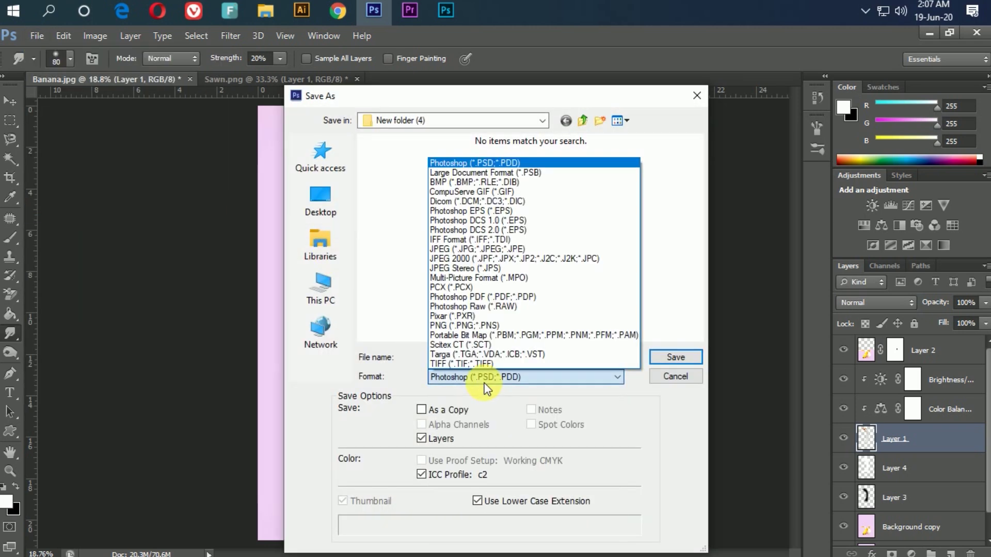
{"action": "left_click", "coordinate": [537, 250]}
{"action": "left_click", "coordinate": [509, 357]}
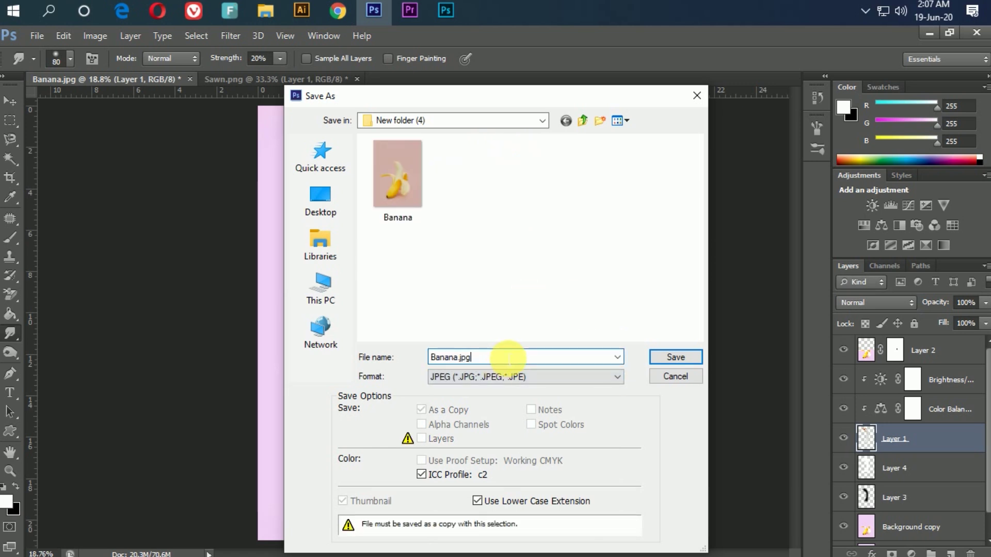
{"action": "key", "text": "shift+Left"}
{"action": "key", "text": "shift+Left"}
{"action": "key", "text": "shift+Left"}
{"action": "key", "text": "shift+Left"}
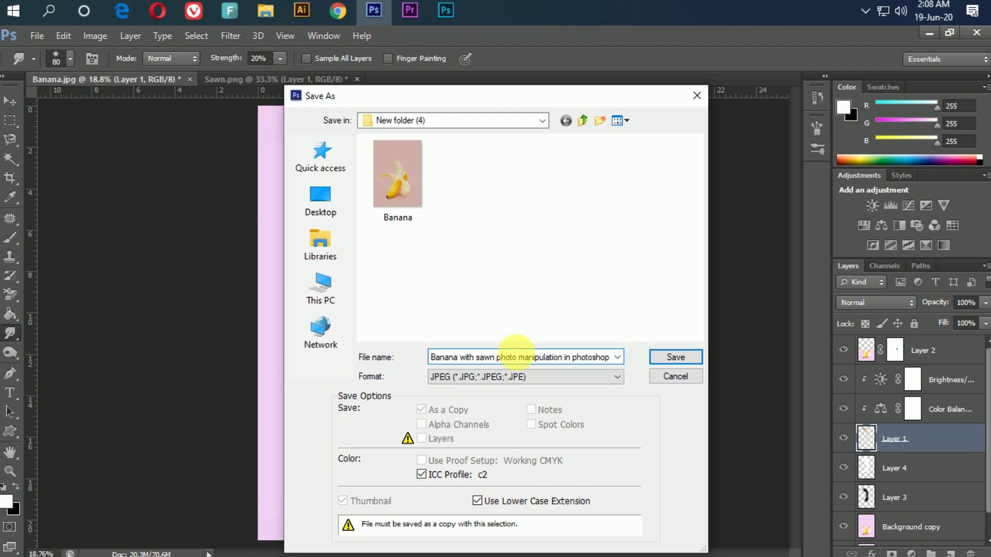
{"action": "left_click", "coordinate": [673, 356]}
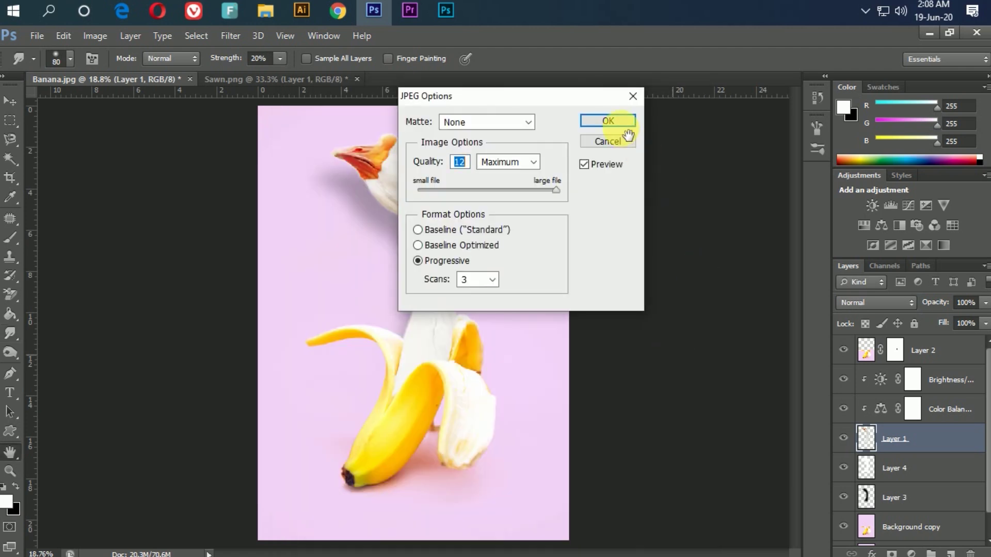
{"action": "left_click", "coordinate": [619, 122]}
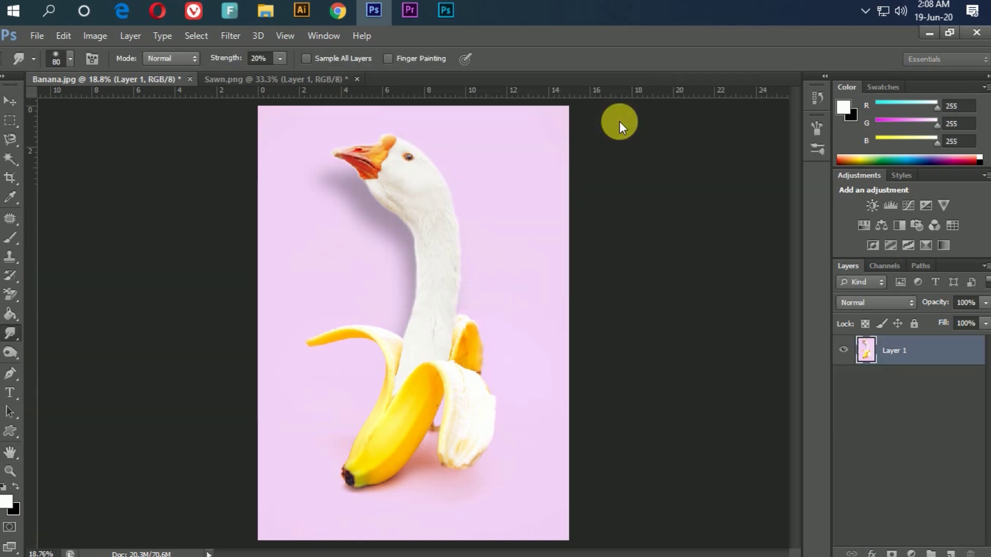